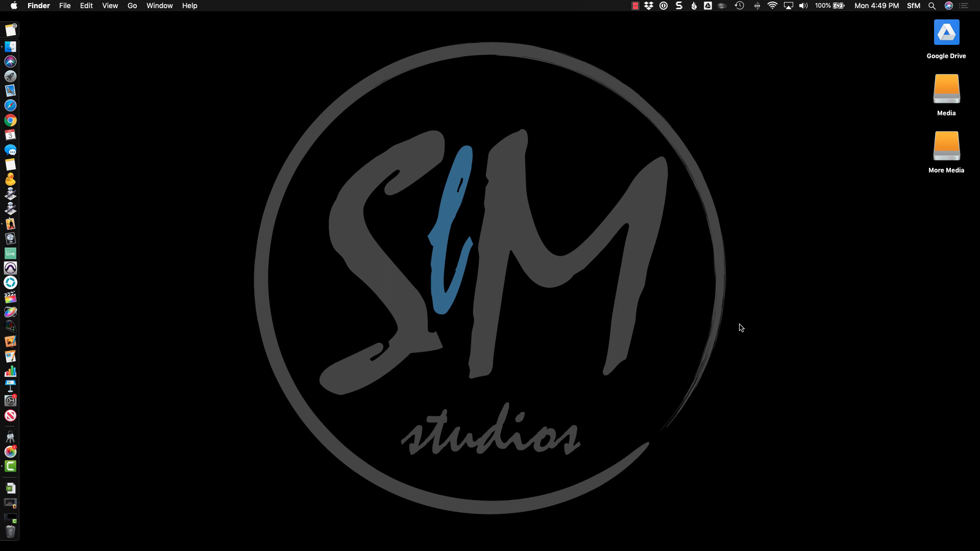
# Show the MAINSTAGE_TWO_KEYBOARDS concert in Perform mode, and view the 01-LAYOUT.png image of the finished layout
pyautogui.click(2, 502)
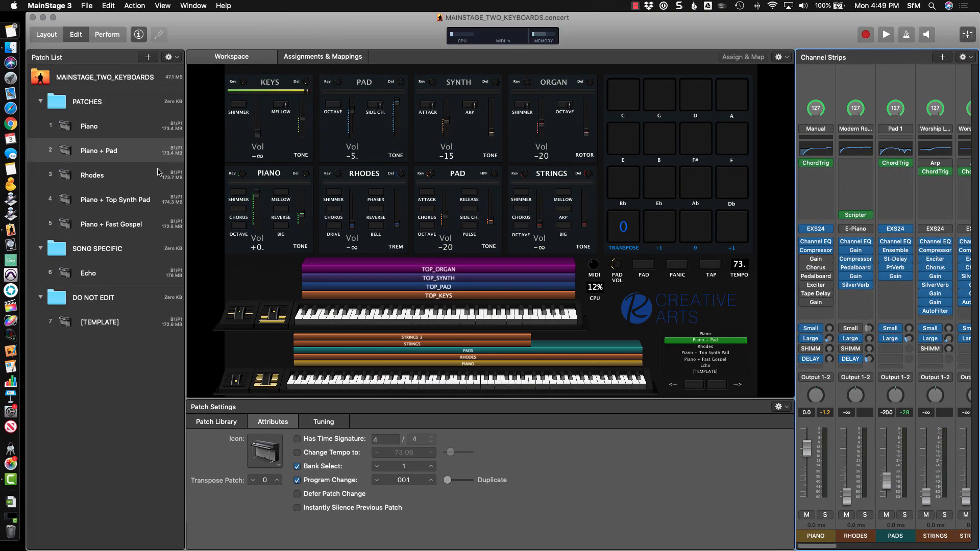
pyautogui.click(110, 37)
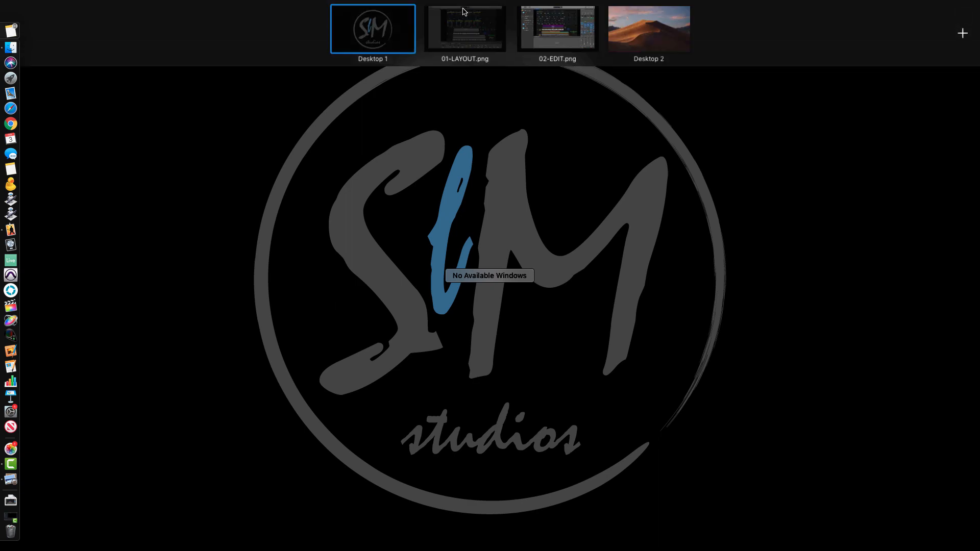
pyautogui.click(464, 10)
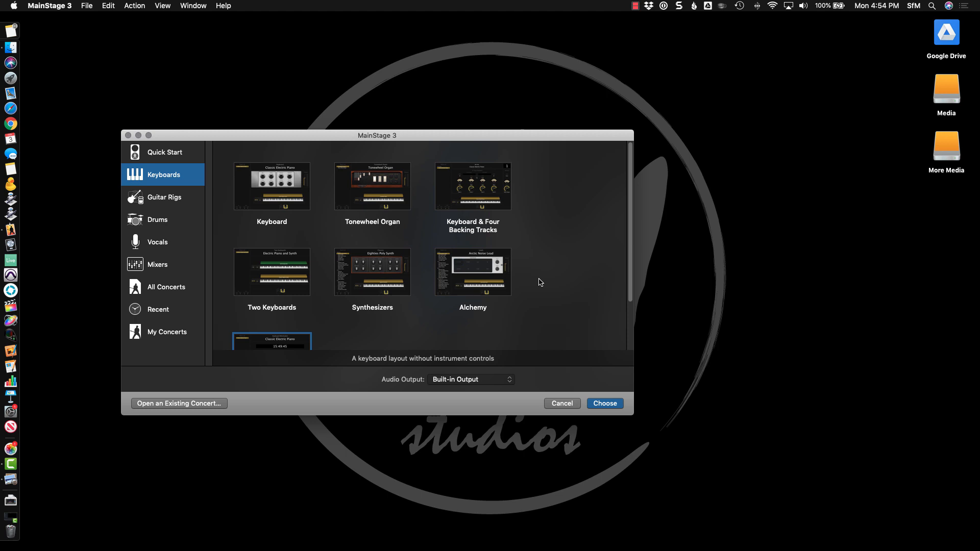
# Create a new concert from the Keyboard Minimalist template in the Keyboards category
pyautogui.scroll(-3, 540, 282)
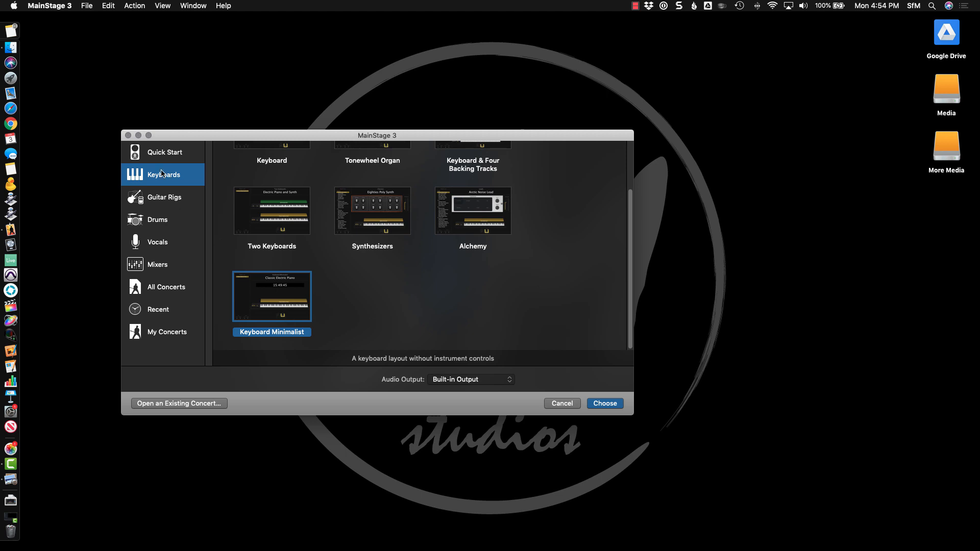
pyautogui.click(87, 6)
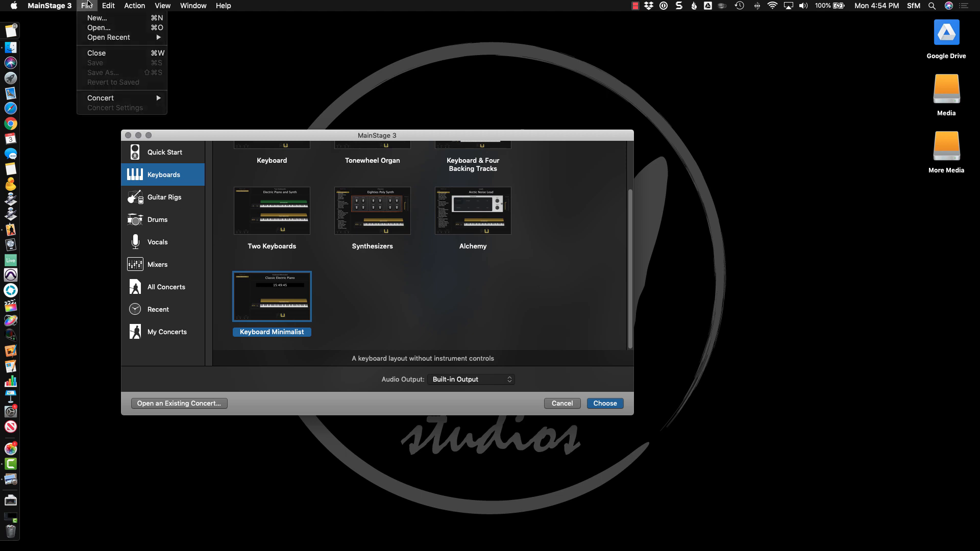
pyautogui.click(90, 6)
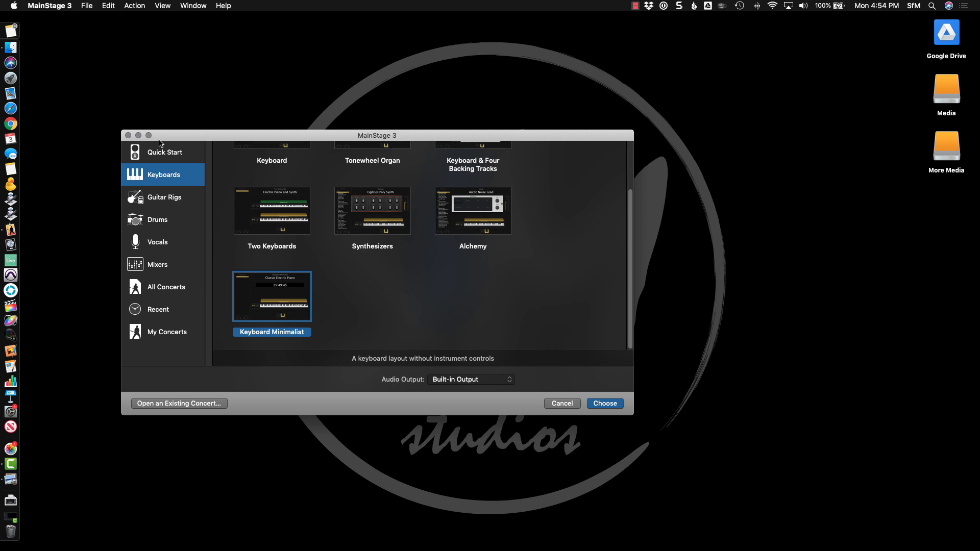
pyautogui.doubleClick(289, 303)
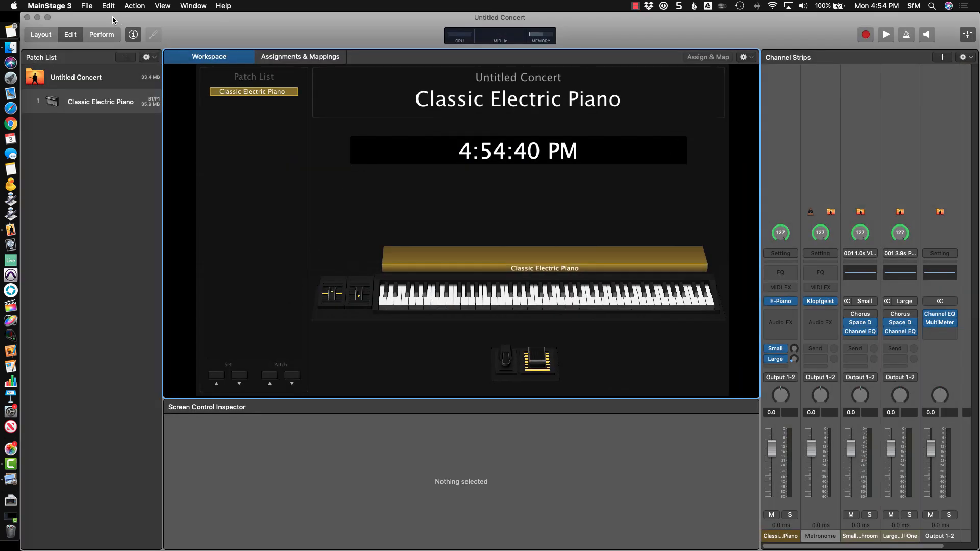
# Enter Layout mode and delete every existing screen control from the new concert's workspace
pyautogui.click(40, 34)
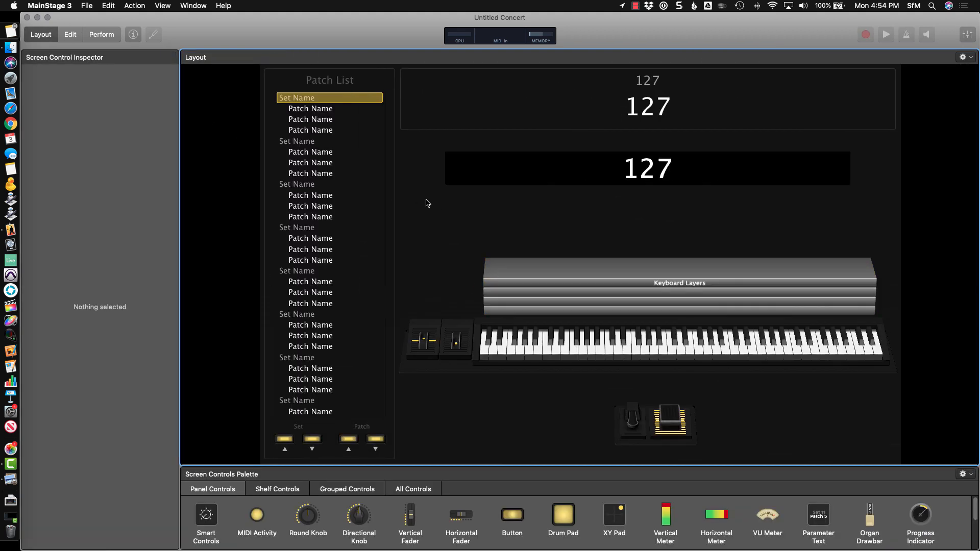
pyautogui.press('super+a')
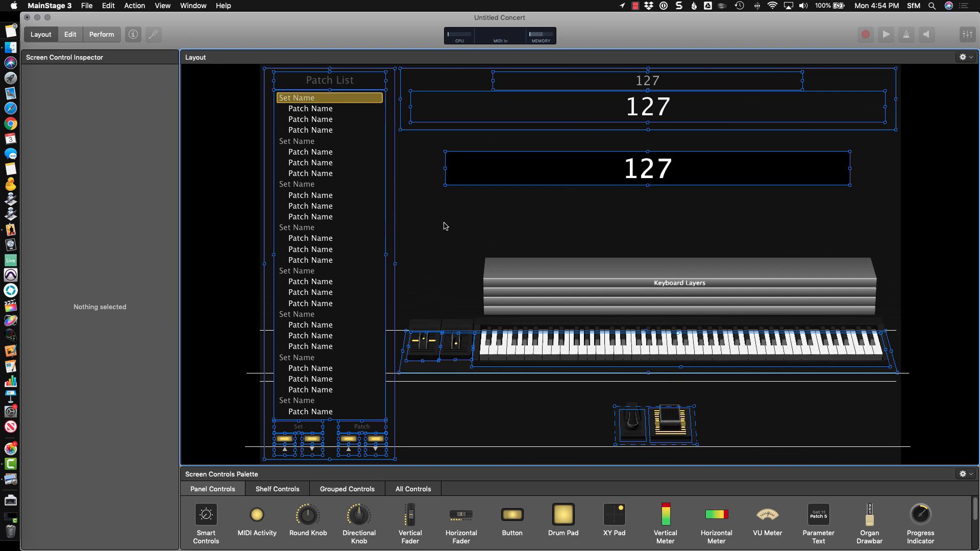
pyautogui.press('Delete')
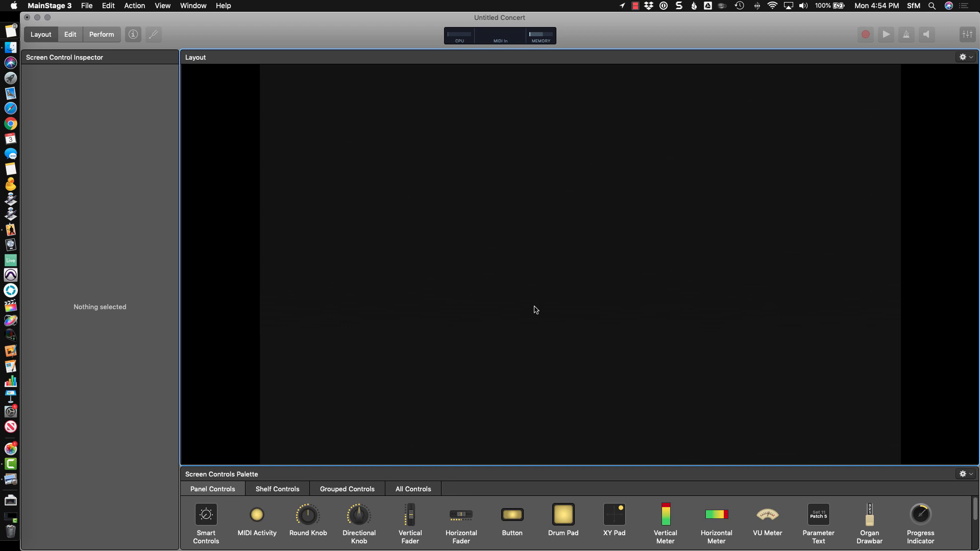
# Make more room for the Screen Controls Palette and place a Background control in the left part of the layout
pyautogui.moveTo(441, 463); pyautogui.dragTo(443, 416)
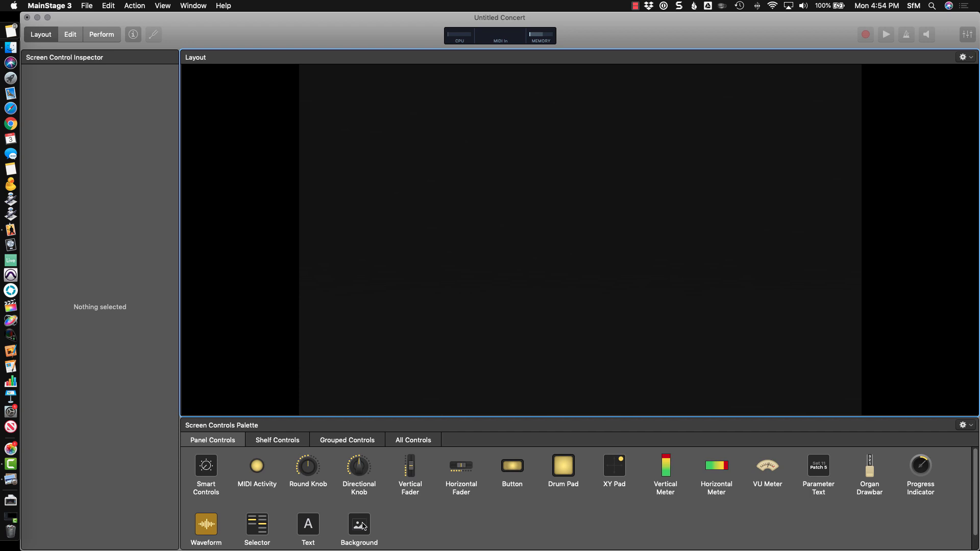
pyautogui.moveTo(363, 525); pyautogui.dragTo(347, 202)
pyautogui.click(429, 232)
pyautogui.click(354, 221)
pyautogui.click(396, 243)
pyautogui.click(352, 203)
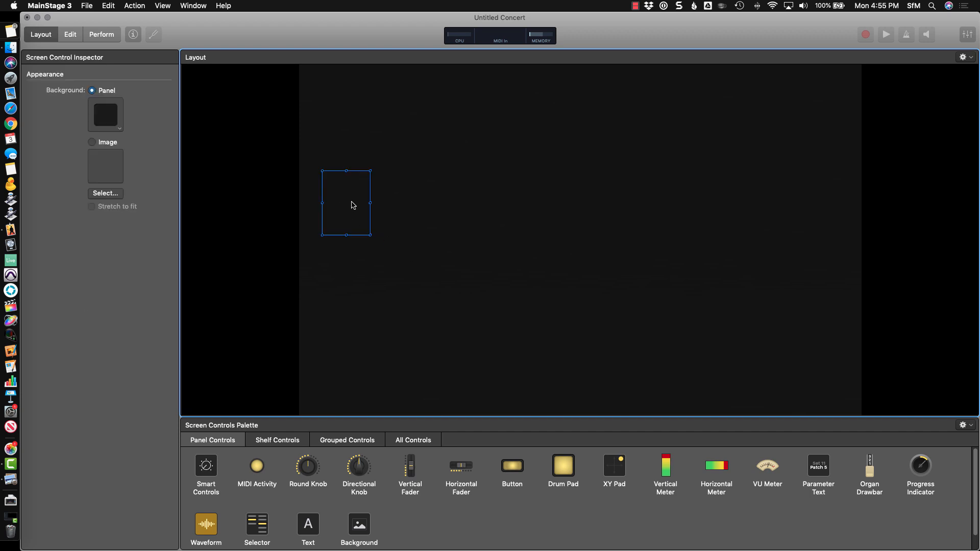
# Set the background control's panel appearance to the orange gradient
pyautogui.click(118, 126)
pyautogui.click(140, 119)
pyautogui.click(122, 128)
pyautogui.click(153, 208)
pyautogui.click(431, 267)
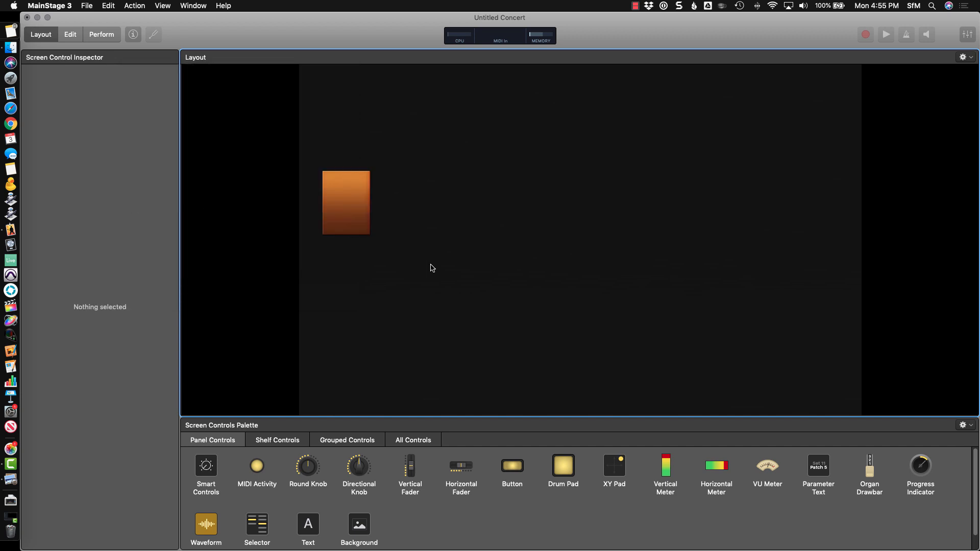
# Enlarge the background control and set its panel appearance to the dark teal style
pyautogui.click(359, 225)
pyautogui.moveTo(371, 236); pyautogui.dragTo(406, 268)
pyautogui.click(119, 127)
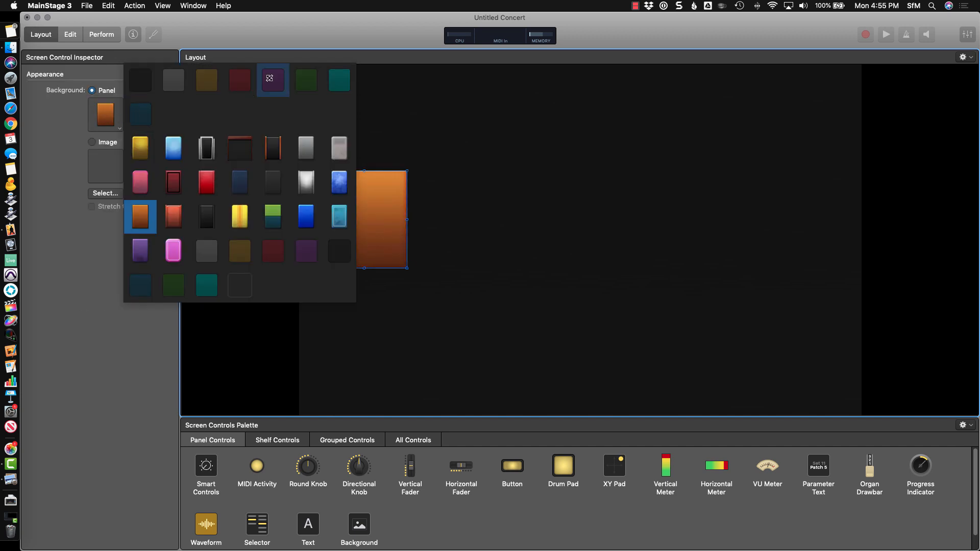
pyautogui.click(339, 79)
pyautogui.click(459, 224)
# Move the teal background panel to the upper-left corner of the layout and reduce its size slightly
pyautogui.moveTo(386, 214); pyautogui.dragTo(370, 193)
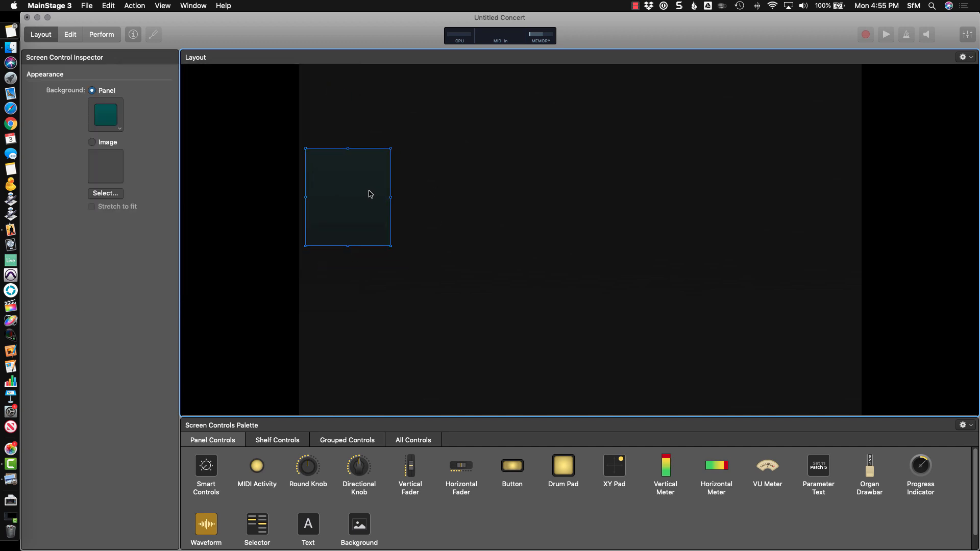
pyautogui.moveTo(370, 193); pyautogui.dragTo(370, 112)
pyautogui.moveTo(392, 167); pyautogui.dragTo(387, 158)
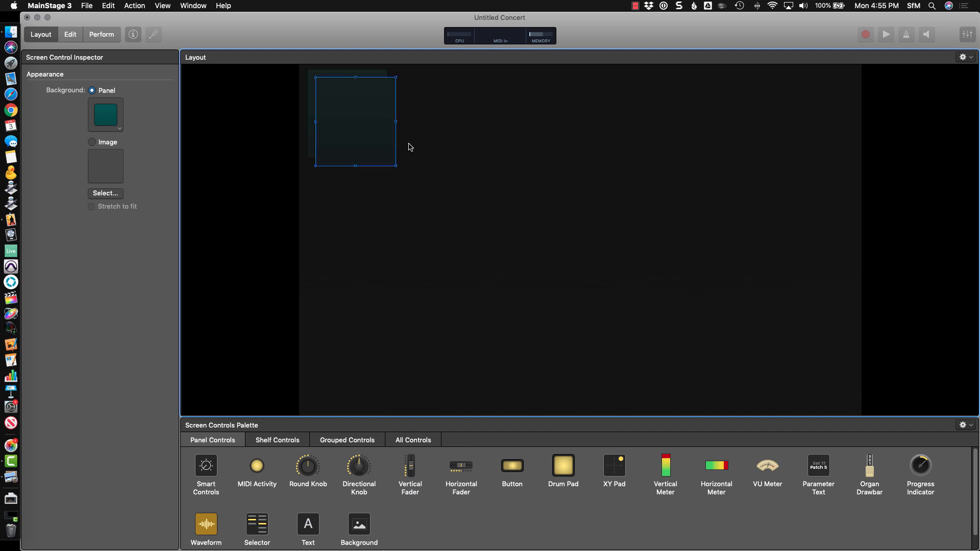
# Duplicate the teal panel and arrange the copies beside it to form a row of four along the layout's upper edge
pyautogui.moveTo(378, 136); pyautogui.dragTo(464, 131)
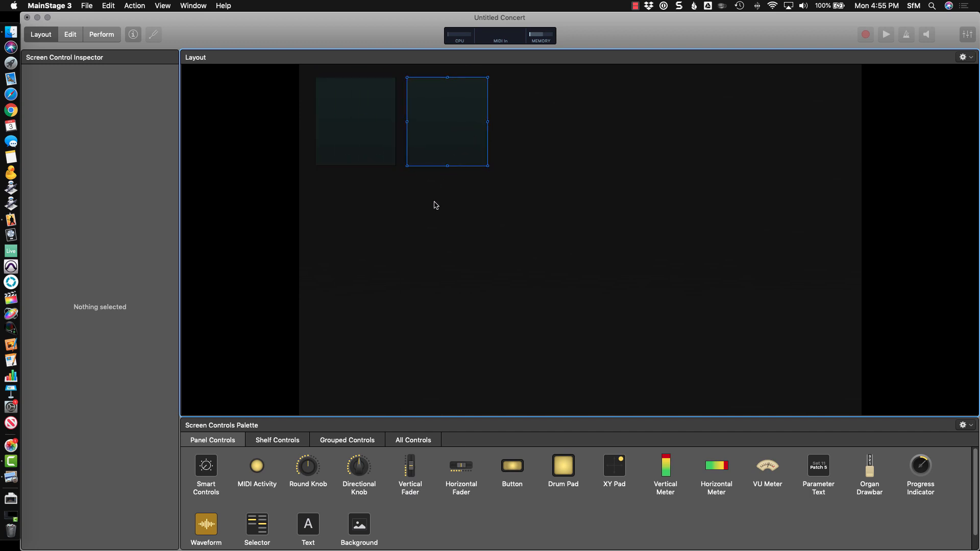
pyautogui.click(337, 127)
pyautogui.click(432, 123)
pyautogui.moveTo(473, 141); pyautogui.dragTo(642, 134)
pyautogui.click(514, 251)
pyautogui.moveTo(350, 177); pyautogui.dragTo(617, 133)
pyautogui.rightClick(617, 132)
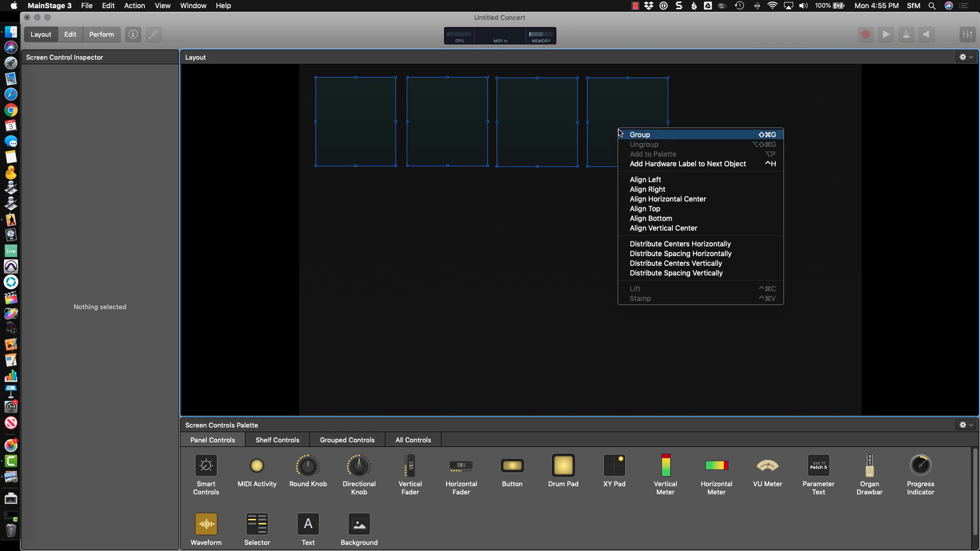
pyautogui.click(409, 210)
pyautogui.click(410, 211)
# Top-align the four panels with equal horizontal spacing and shift the whole row into the layout's upper-left corner
pyautogui.moveTo(352, 197); pyautogui.dragTo(608, 109)
pyautogui.rightClick(610, 111)
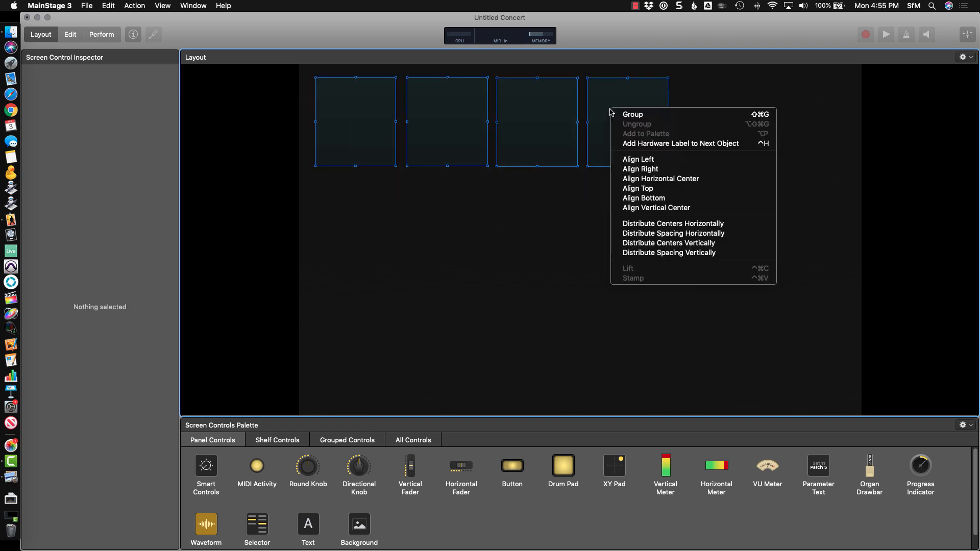
pyautogui.click(671, 189)
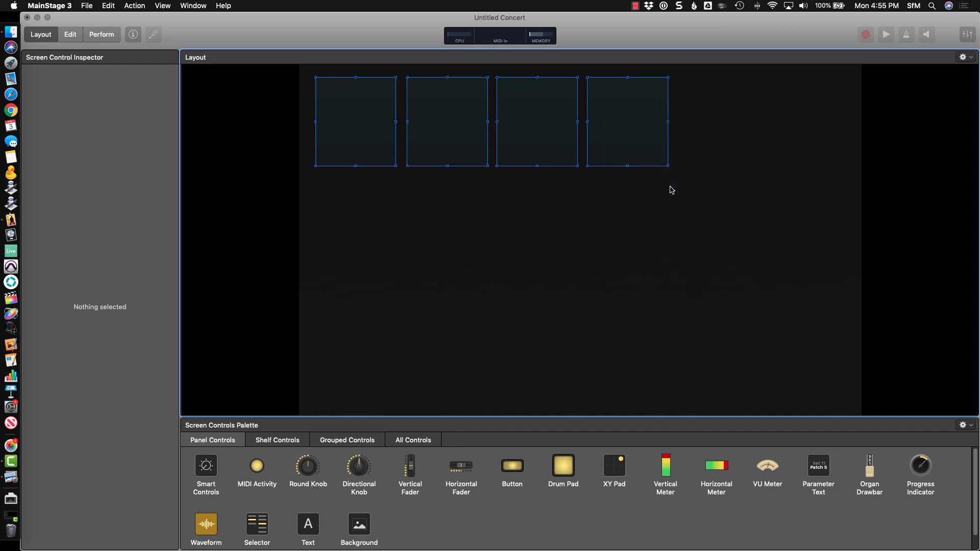
pyautogui.rightClick(628, 126)
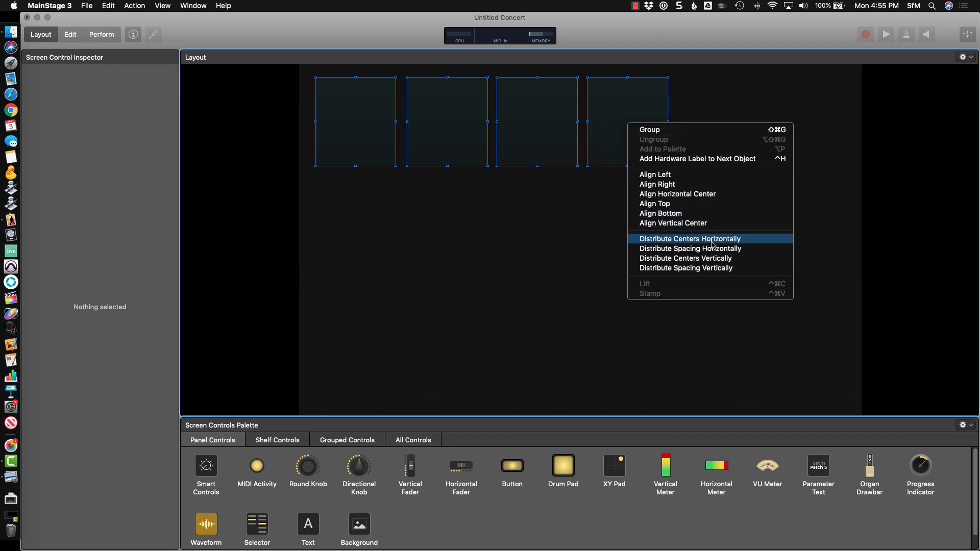
pyautogui.click(742, 249)
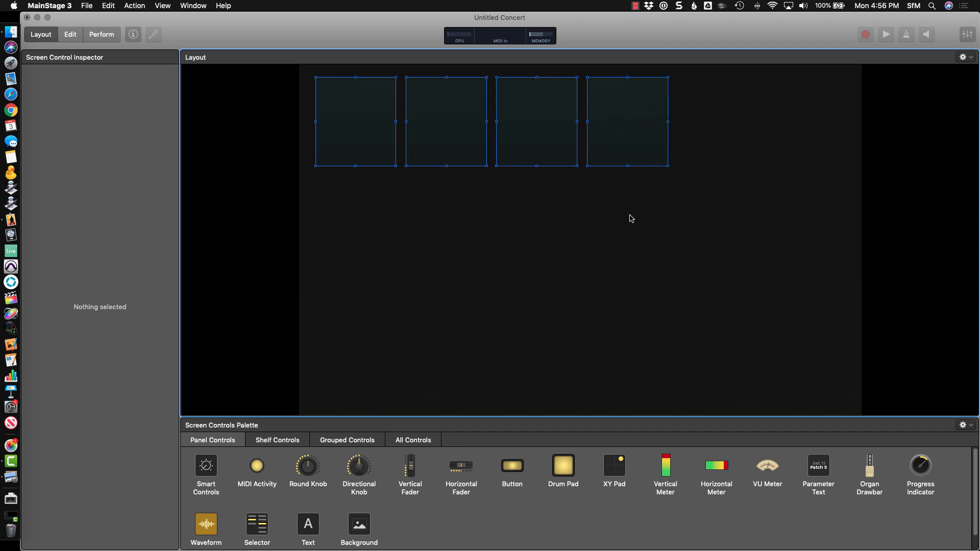
pyautogui.moveTo(540, 152); pyautogui.dragTo(531, 137)
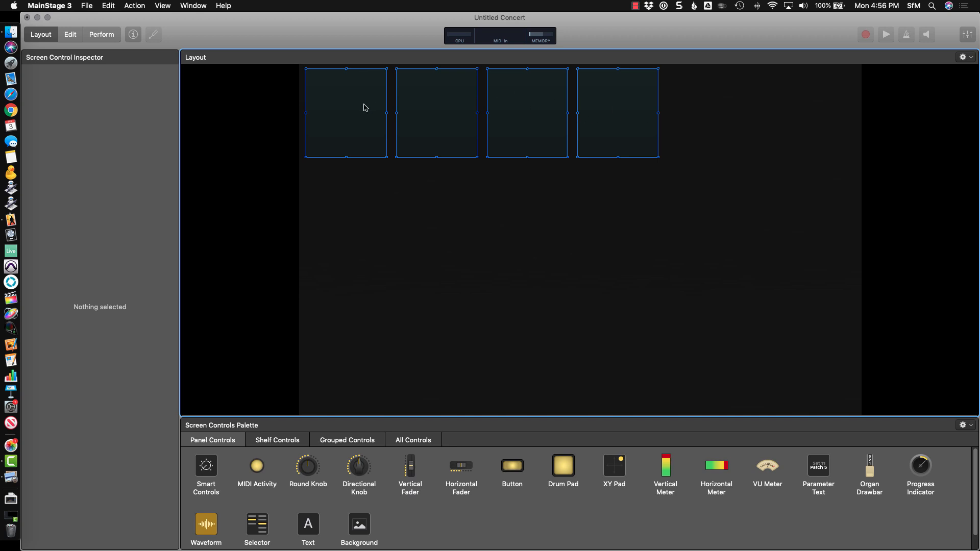
# Try to duplicate the row of four panels and reposition the copy
pyautogui.press('super+d')
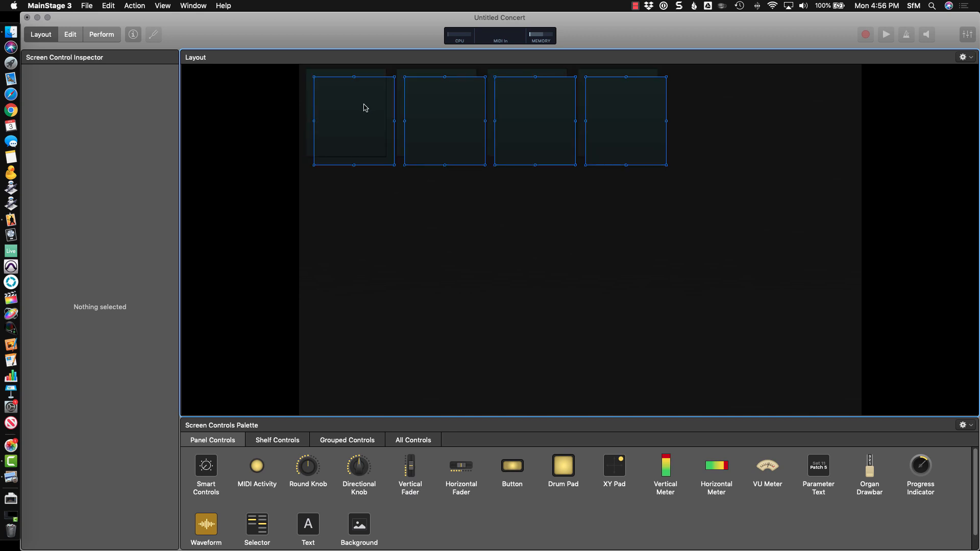
pyautogui.click(368, 123)
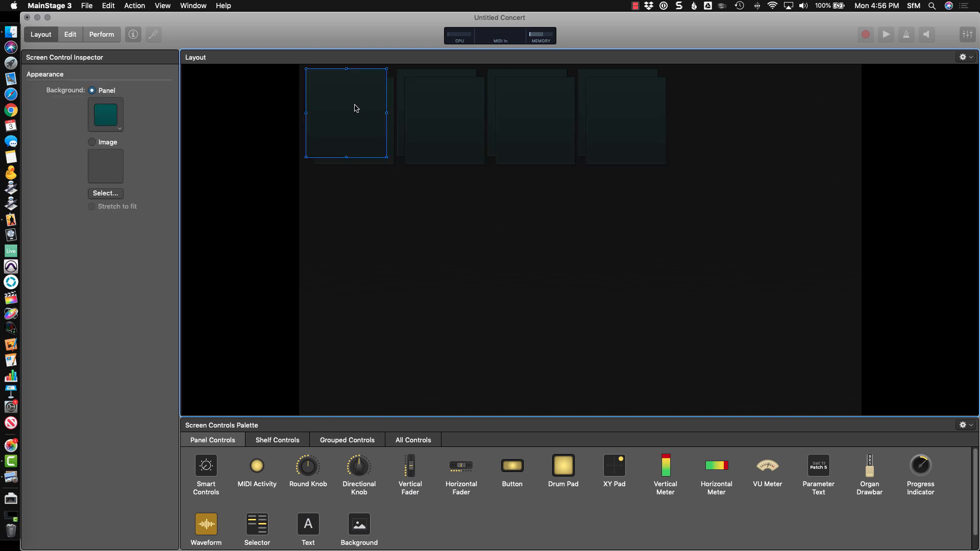
pyautogui.moveTo(368, 123); pyautogui.dragTo(356, 108)
# Duplicate all four panels together and place the copies directly below the originals as an evenly spaced, column-aligned second row
pyautogui.keyDown('shift'); pyautogui.click(428, 118); pyautogui.keyUp('shift')
pyautogui.keyDown('shift'); pyautogui.click(523, 114); pyautogui.keyUp('shift')
pyautogui.keyDown('shift'); pyautogui.click(597, 112); pyautogui.keyUp('shift')
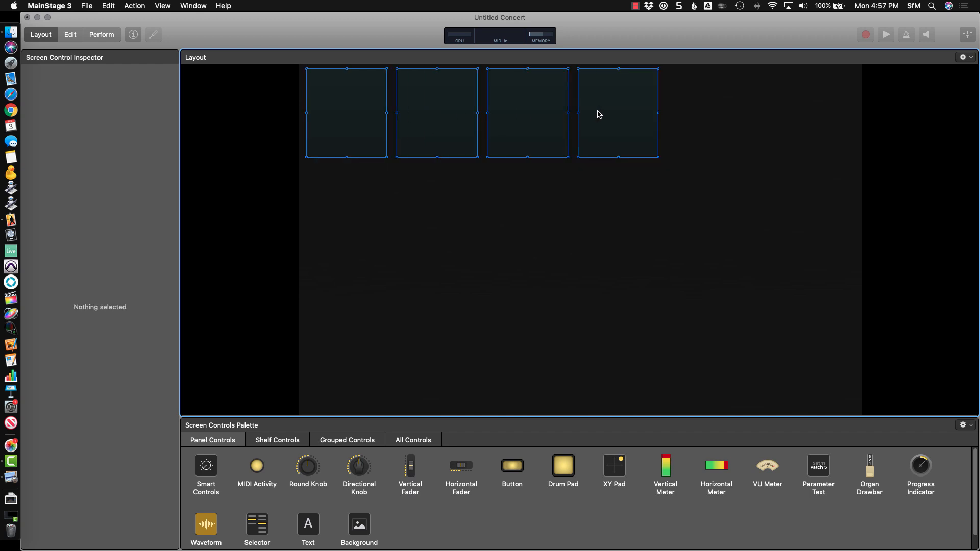
pyautogui.press('super+d')
pyautogui.press('Down')
pyautogui.press('Down')
pyautogui.press('Down')
pyautogui.press('Down')
pyautogui.press('Down')
pyautogui.press('Down')
pyautogui.press('Down')
pyautogui.press('Down')
pyautogui.press('Down')
pyautogui.press('Down')
pyautogui.press('Down')
pyautogui.press('Down')
pyautogui.press('Down')
pyautogui.press('Down')
pyautogui.press('Down')
pyautogui.press('Down')
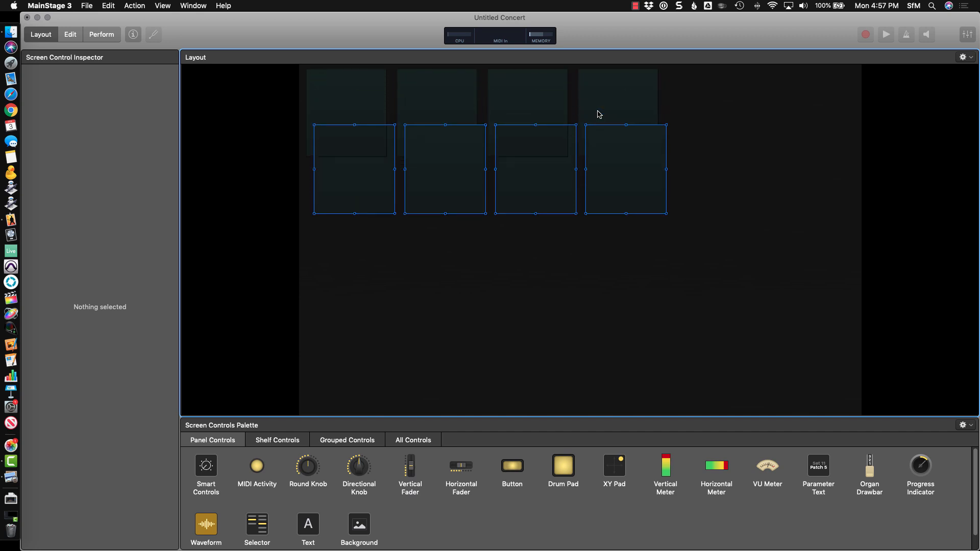
pyautogui.press('Down')
pyautogui.press('Left')
pyautogui.press('Left')
pyautogui.press('Left')
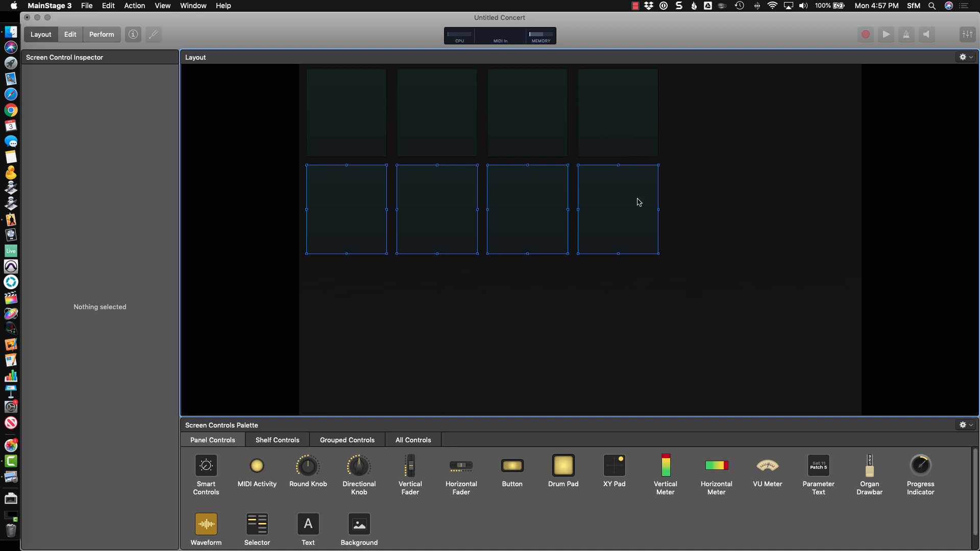
# Duplicate the last panel of the second row and stretch the copy into one large panel beside the grid, spanning both rows
pyautogui.click(608, 299)
pyautogui.click(618, 237)
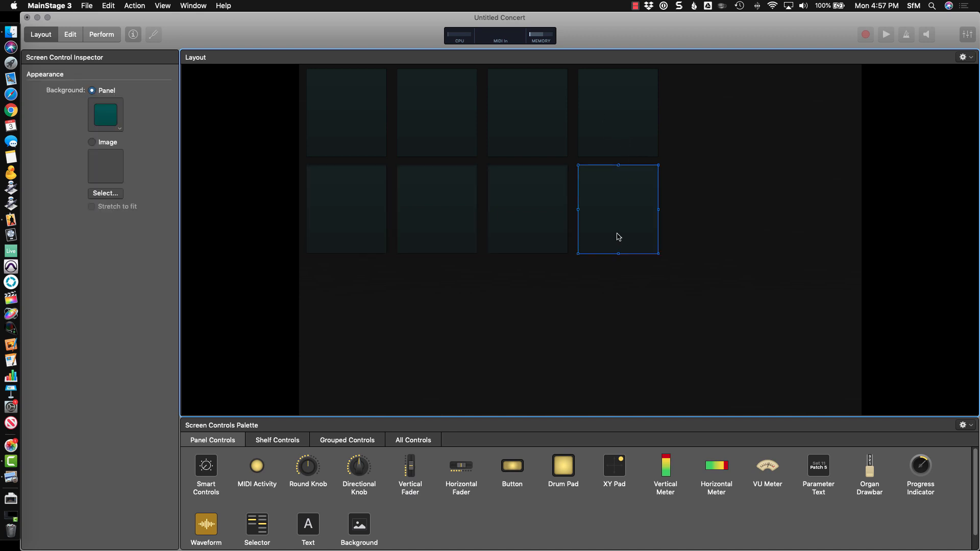
pyautogui.moveTo(617, 236); pyautogui.dragTo(702, 197)
pyautogui.press('super+z')
pyautogui.click(668, 229)
pyautogui.click(663, 230)
pyautogui.moveTo(662, 232); pyautogui.dragTo(853, 252)
pyautogui.click(755, 308)
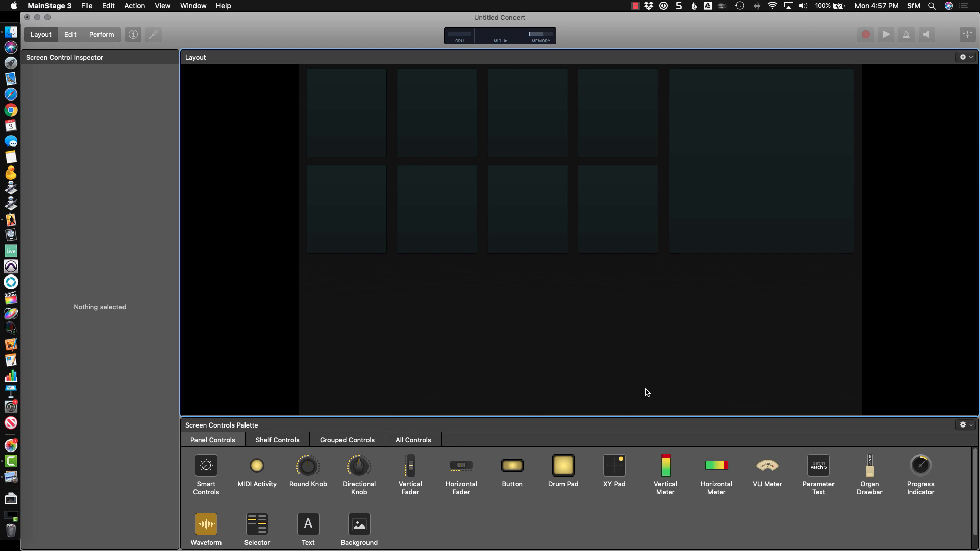
# Try placing a grouped 88 Note Keyboard at the bottom of the layout with a 49 Note Keyboard above it, and undo both
pyautogui.click(355, 442)
pyautogui.scroll(-3, 348, 505)
pyautogui.moveTo(409, 513); pyautogui.dragTo(561, 393)
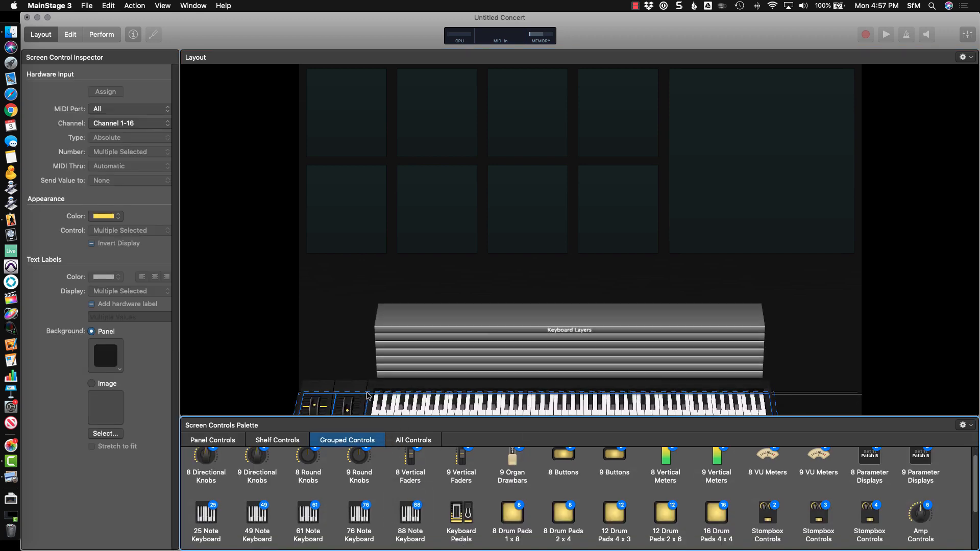
pyautogui.moveTo(261, 508); pyautogui.dragTo(332, 305)
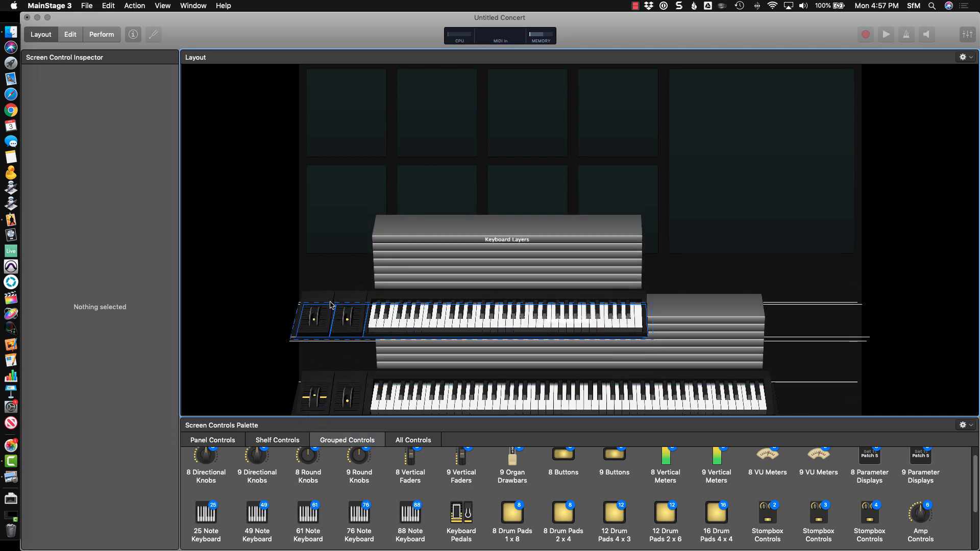
pyautogui.press('super+z')
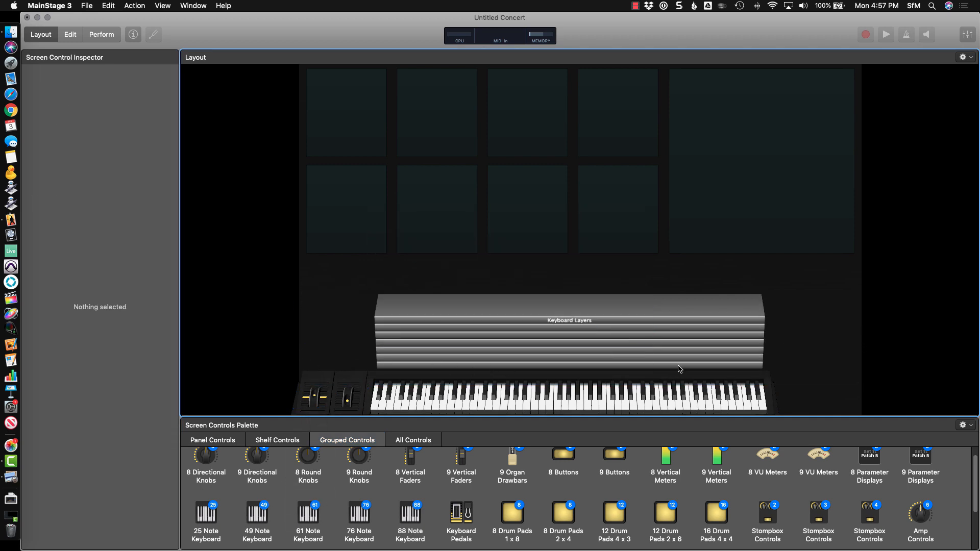
pyautogui.press('super+z')
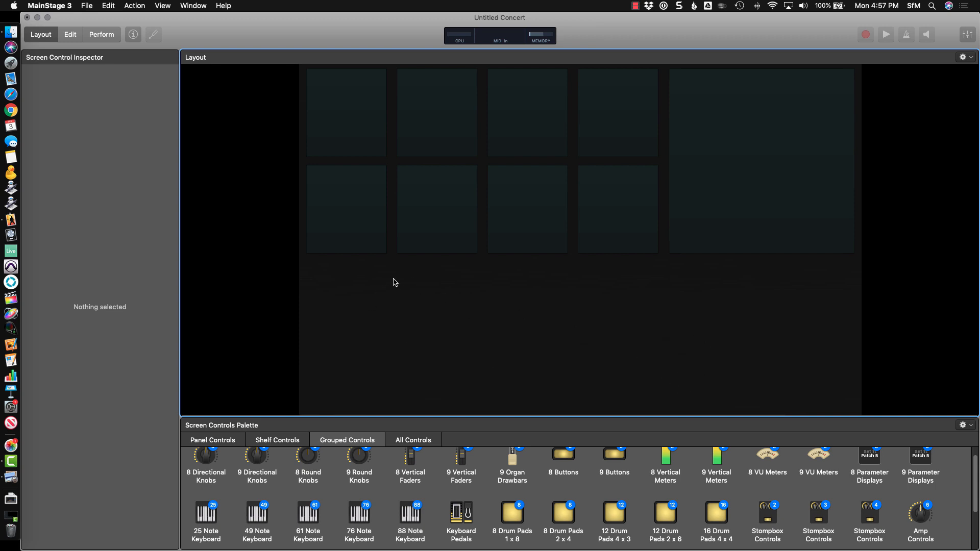
# Add a Vertical Fader, shrink it to a small narrow size and place it near the first edge of the second row's first panel
pyautogui.click(264, 442)
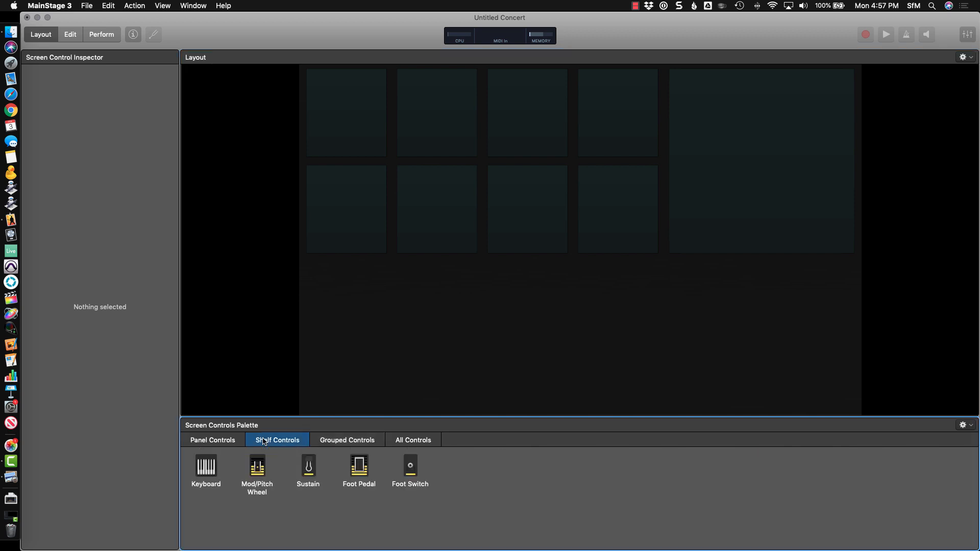
pyautogui.click(225, 442)
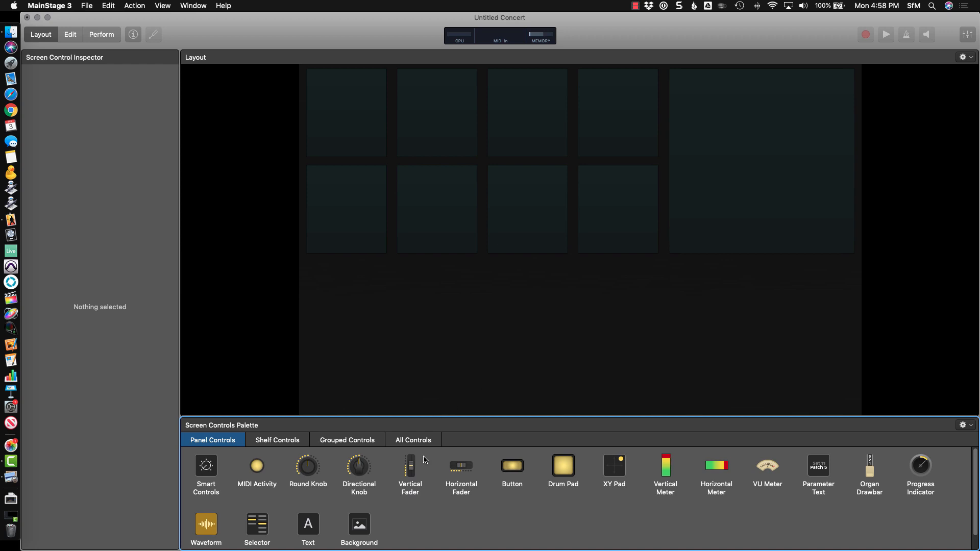
pyautogui.moveTo(413, 471); pyautogui.dragTo(392, 331)
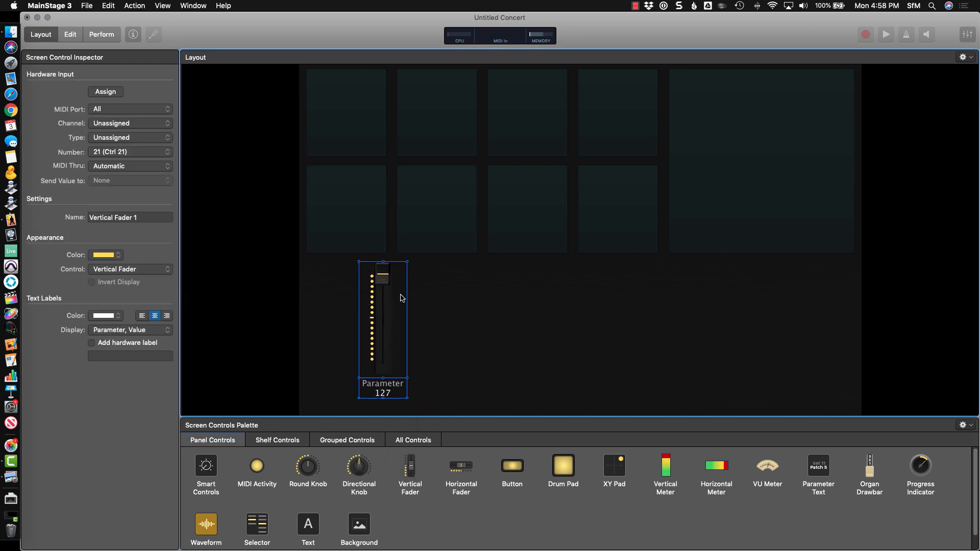
pyautogui.moveTo(407, 265); pyautogui.dragTo(344, 313)
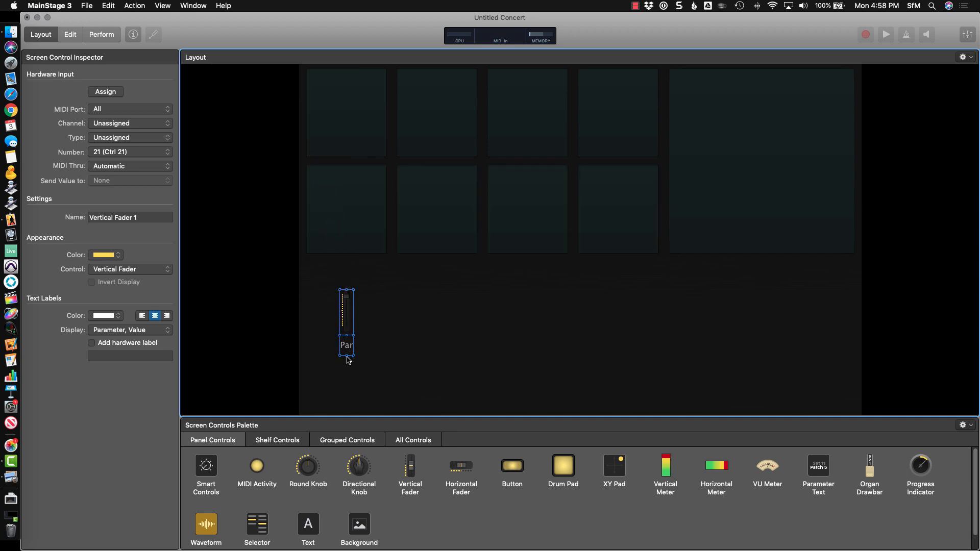
pyautogui.moveTo(347, 355); pyautogui.dragTo(347, 340)
pyautogui.moveTo(343, 321); pyautogui.dragTo(320, 216)
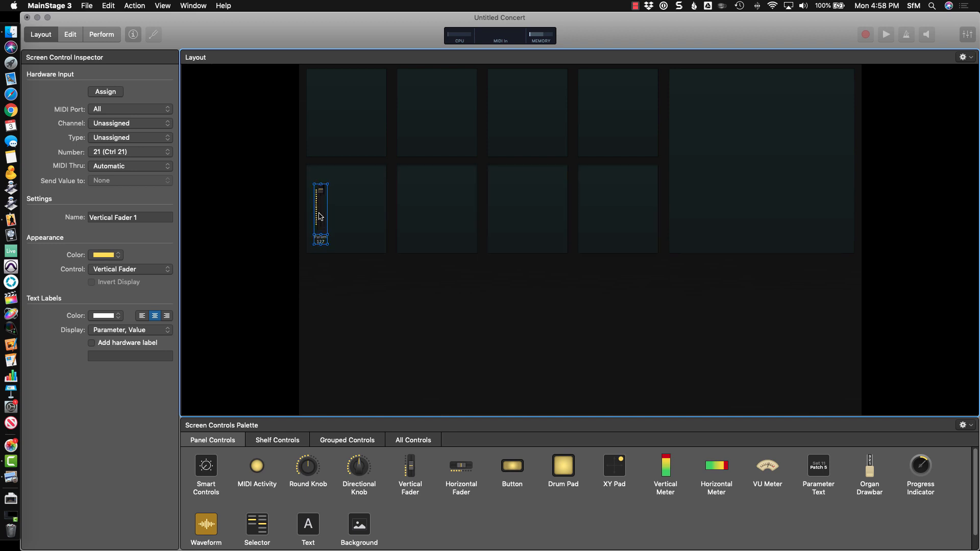
# Duplicate the small fader and place the copy level with the original in the other half of the same panel
pyautogui.press('super+d')
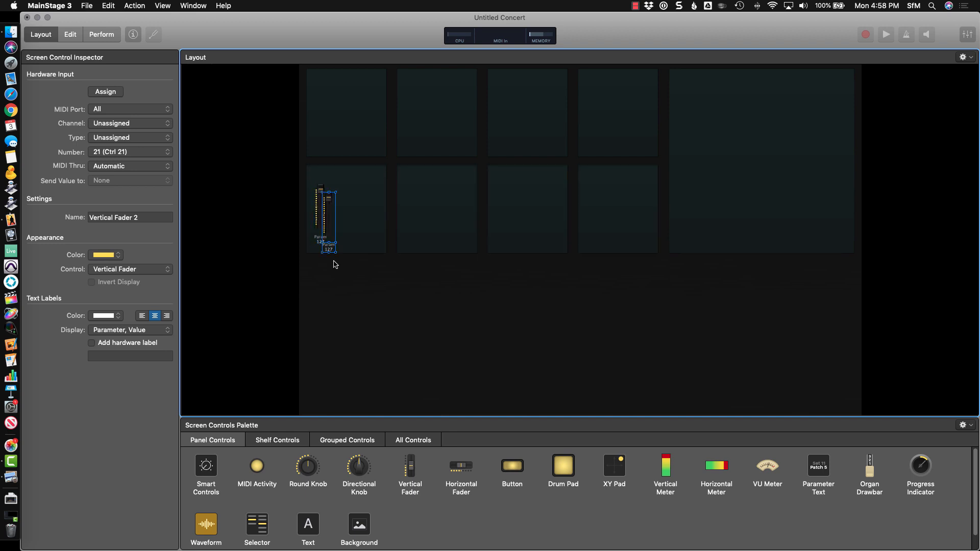
pyautogui.press('Right')
pyautogui.press('Up')
pyautogui.press('Up')
pyautogui.press('Right')
pyautogui.press('Right')
pyautogui.press('Right')
pyautogui.press('Right')
pyautogui.press('Right')
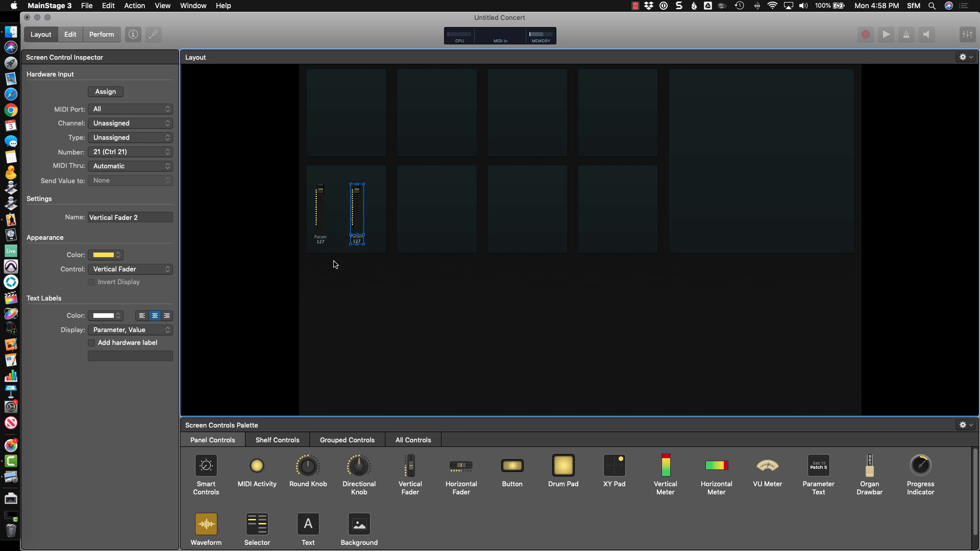
pyautogui.press('Right')
pyautogui.press('Right')
pyautogui.press('Right')
pyautogui.press('Right')
pyautogui.click(335, 266)
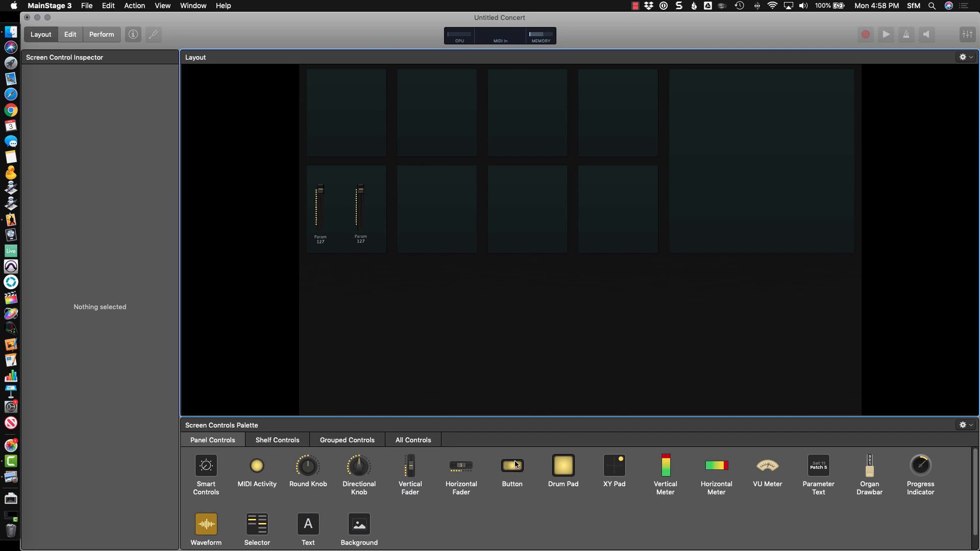
# Add a Button below the panels, set its text display to Nothing and shrink it to a tiny size
pyautogui.moveTo(515, 464); pyautogui.dragTo(387, 320)
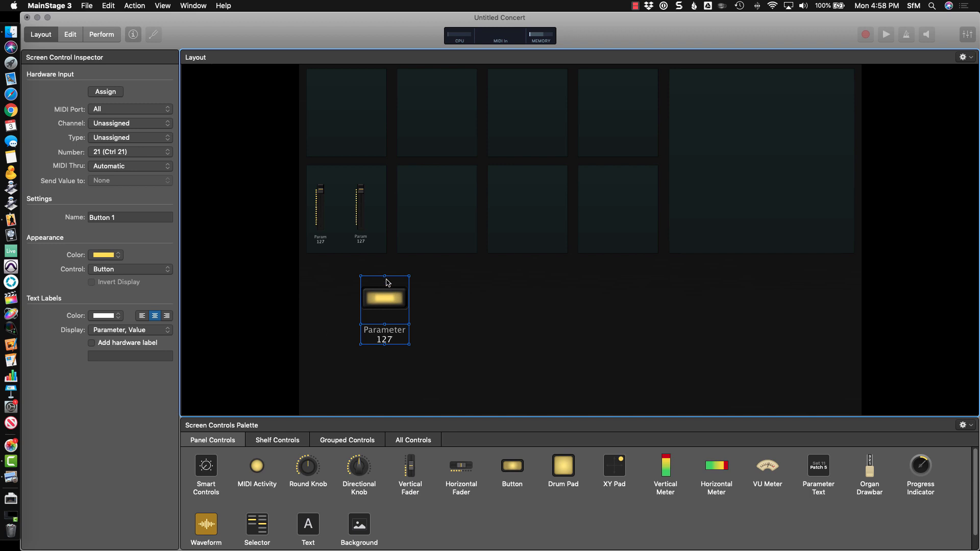
pyautogui.moveTo(384, 275); pyautogui.dragTo(385, 310)
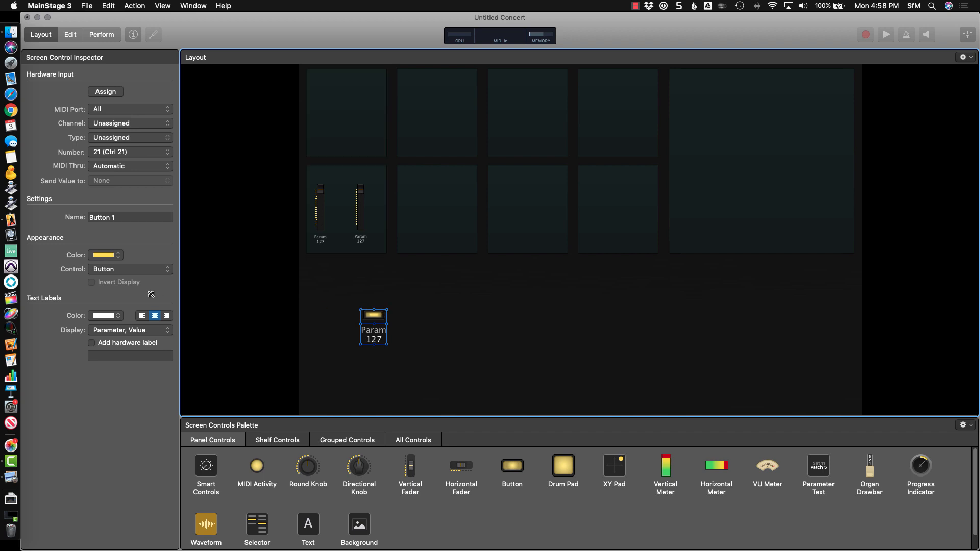
pyautogui.click(142, 329)
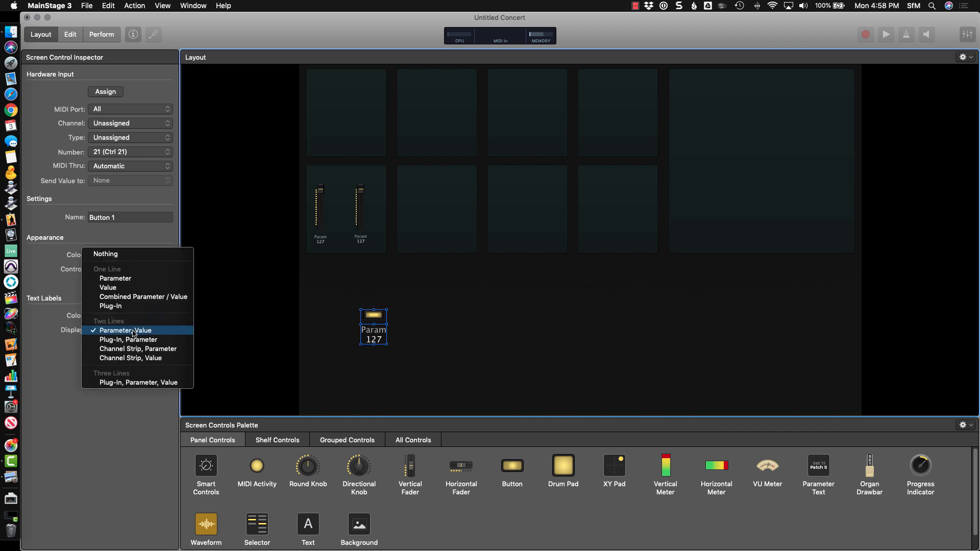
pyautogui.click(120, 255)
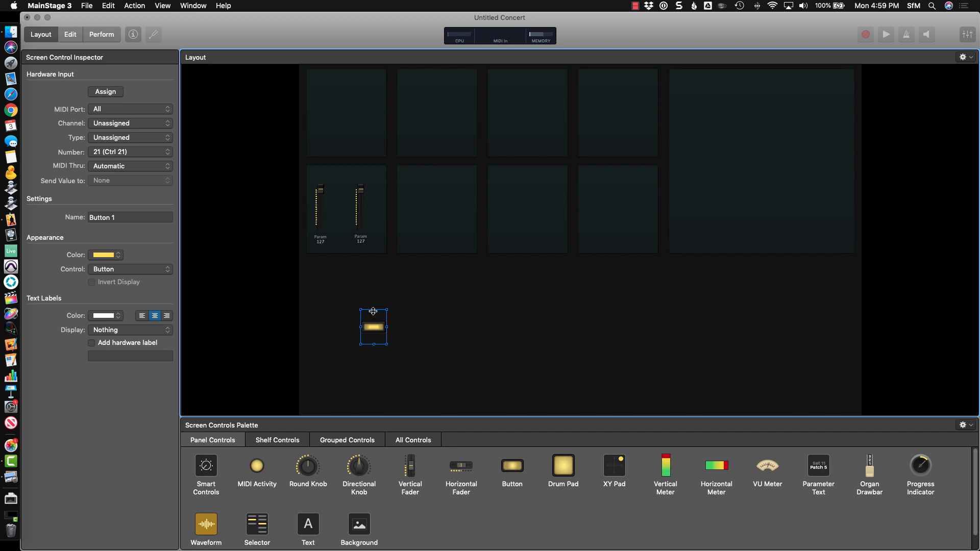
pyautogui.moveTo(374, 309); pyautogui.dragTo(374, 318)
pyautogui.click(389, 332)
pyautogui.click(387, 332)
pyautogui.moveTo(386, 328); pyautogui.dragTo(377, 332)
pyautogui.click(407, 350)
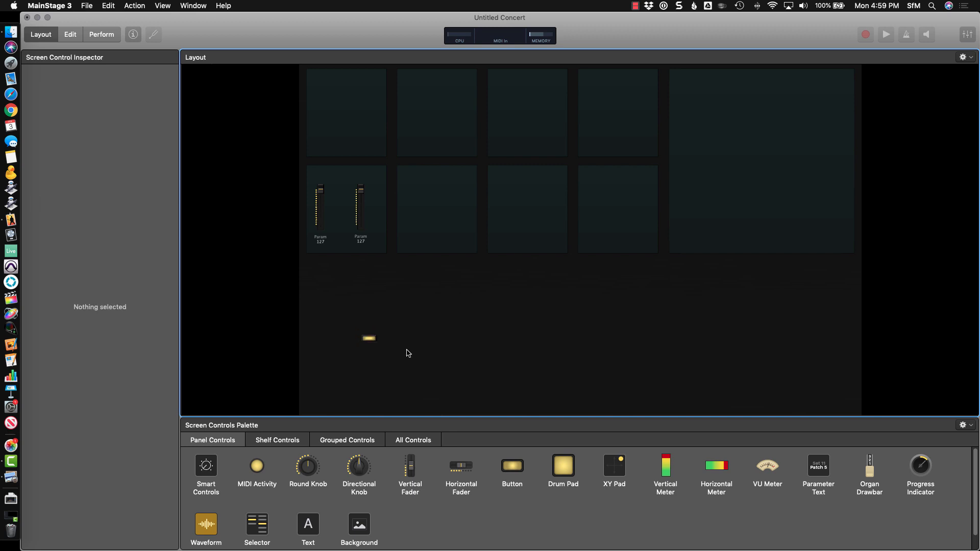
# Place the small button beside the first fader and duplicate it twice downward to form a column of three buttons
pyautogui.click(368, 338)
pyautogui.moveTo(368, 337); pyautogui.dragTo(341, 192)
pyautogui.press('super+d')
pyautogui.press('Left')
pyautogui.press('Down')
pyautogui.press('Left')
pyautogui.press('Down')
pyautogui.press('super+d')
pyautogui.press('Left')
pyautogui.press('Down')
pyautogui.press('Left')
pyautogui.press('Down')
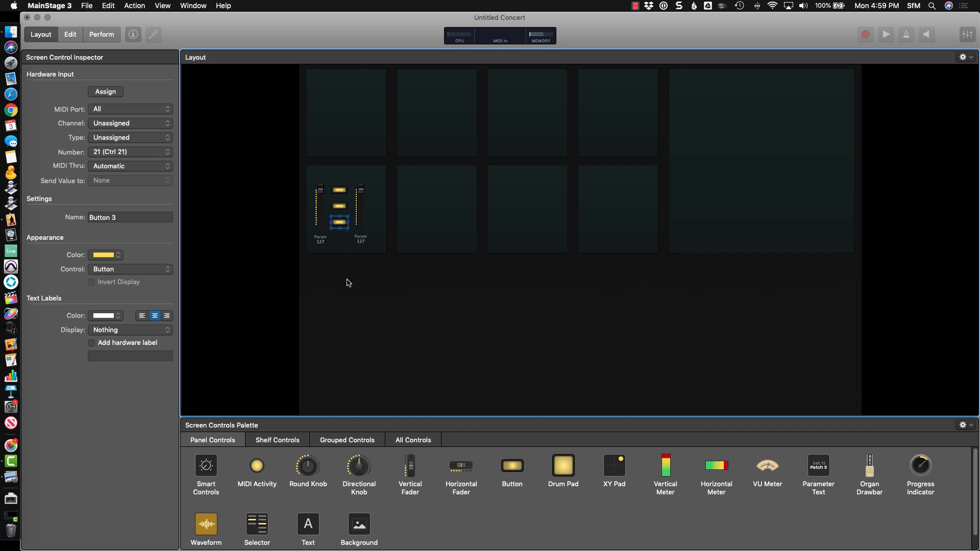
pyautogui.press('Down')
# Distribute the spacing of the three buttons vertically
pyautogui.keyDown('shift'); pyautogui.click(340, 207); pyautogui.keyUp('shift')
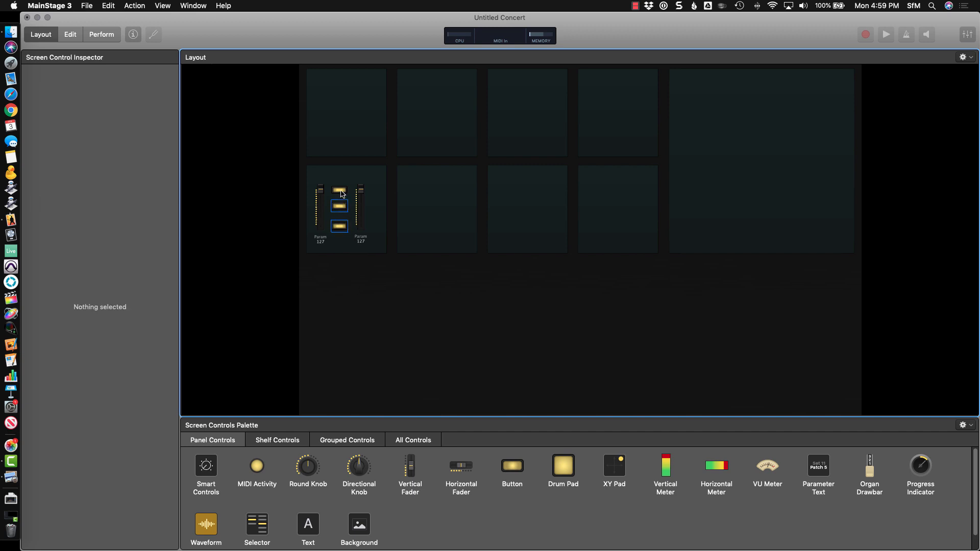
pyautogui.rightClick(342, 194)
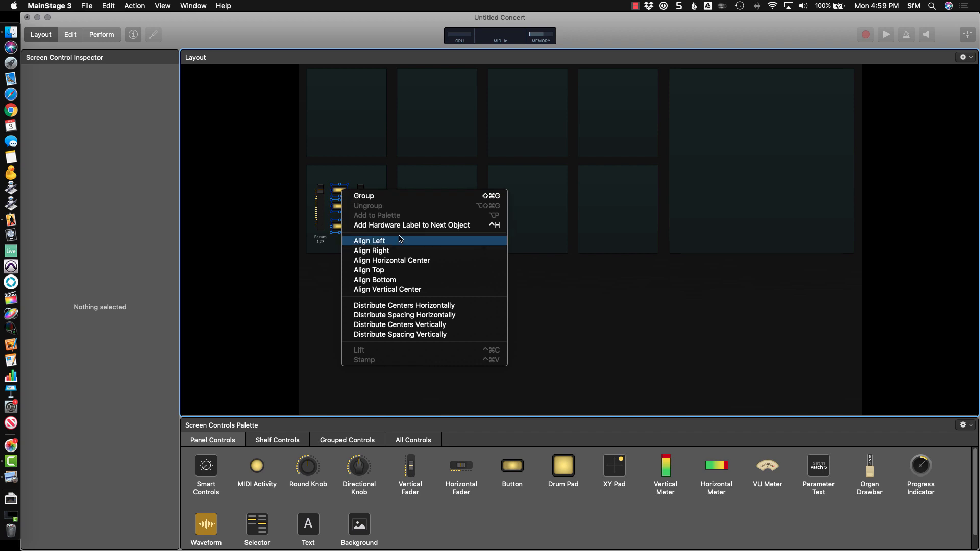
pyautogui.click(472, 335)
# Duplicate the column of three buttons and place the copy beside the second fader at the same height
pyautogui.press('Right')
pyautogui.press('Right')
pyautogui.press('Right')
pyautogui.press('Right')
pyautogui.press('Right')
pyautogui.press('Right')
pyautogui.press('Right')
pyautogui.press('Right')
pyautogui.press('Right')
pyautogui.press('Right')
pyautogui.press('Right')
pyautogui.press('Right')
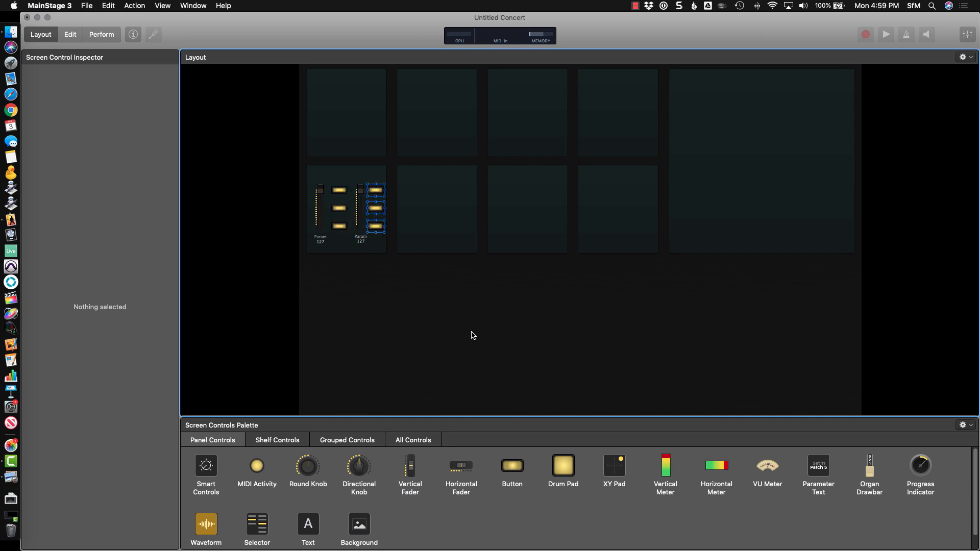
pyautogui.click(371, 324)
# Nudge the second fader sideways so it sits between the two button columns
pyautogui.click(361, 224)
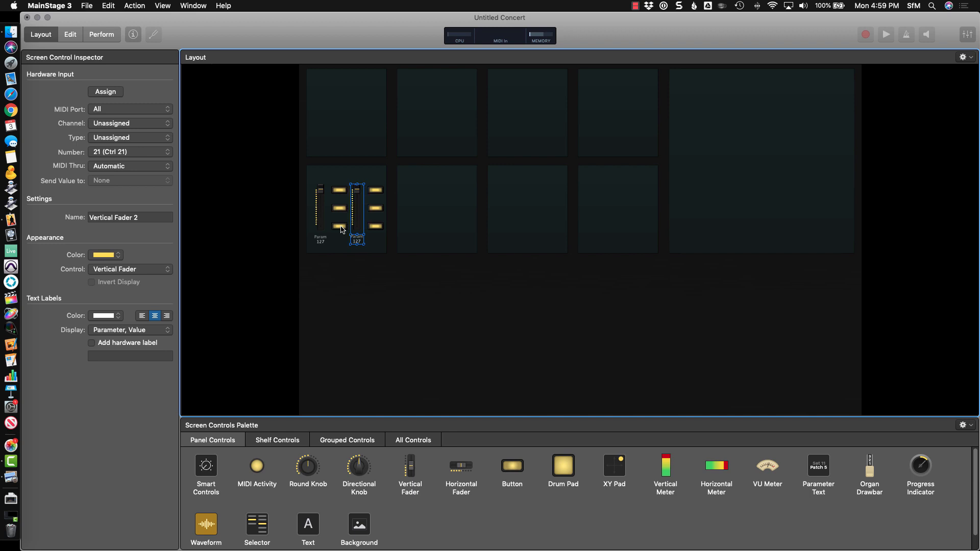
pyautogui.press('Right')
pyautogui.press('Right')
pyautogui.press('Right')
pyautogui.press('Right')
pyautogui.press('Left')
pyautogui.press('Left')
pyautogui.press('Left')
pyautogui.press('Left')
pyautogui.press('Left')
pyautogui.press('Right')
pyautogui.click(393, 351)
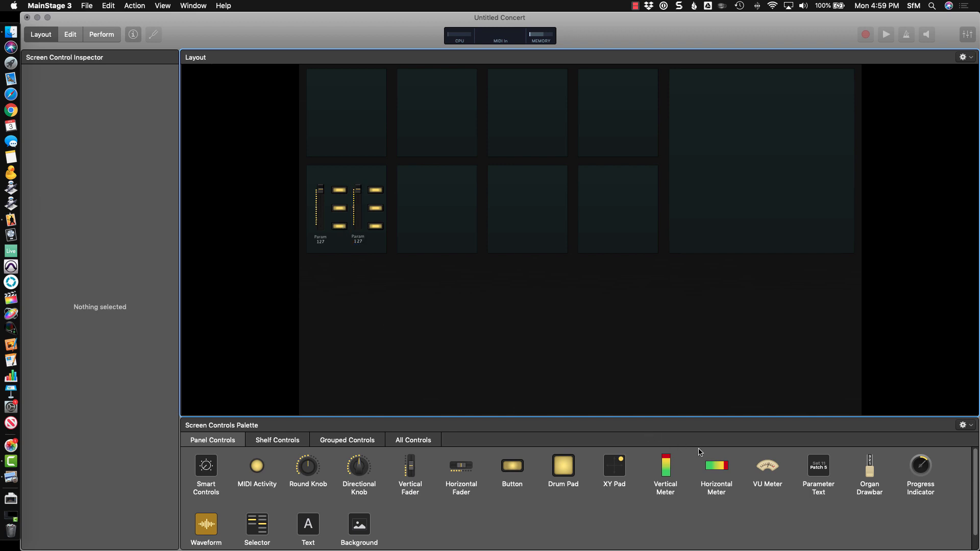
# Add a Horizontal Meter with its text display set to Nothing, shrink it to a thin panel-wide bar and place it above the faders
pyautogui.moveTo(719, 467); pyautogui.dragTo(377, 305)
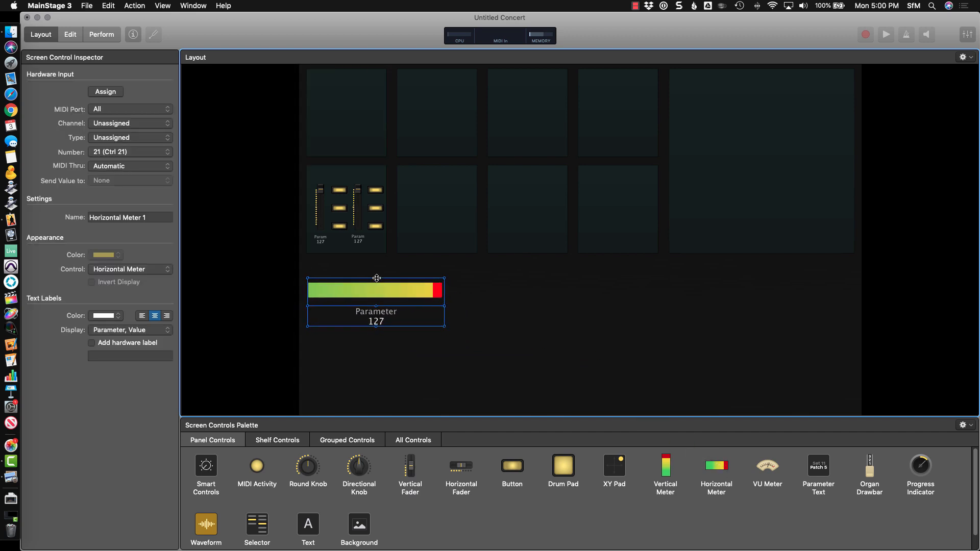
pyautogui.click(123, 330)
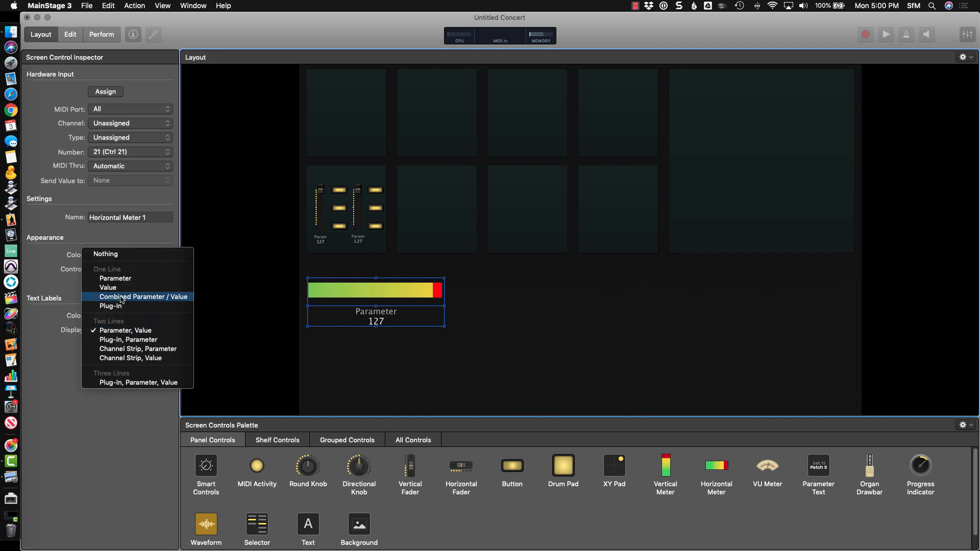
pyautogui.click(119, 257)
pyautogui.moveTo(376, 279); pyautogui.dragTo(376, 313)
pyautogui.moveTo(447, 320); pyautogui.dragTo(353, 177)
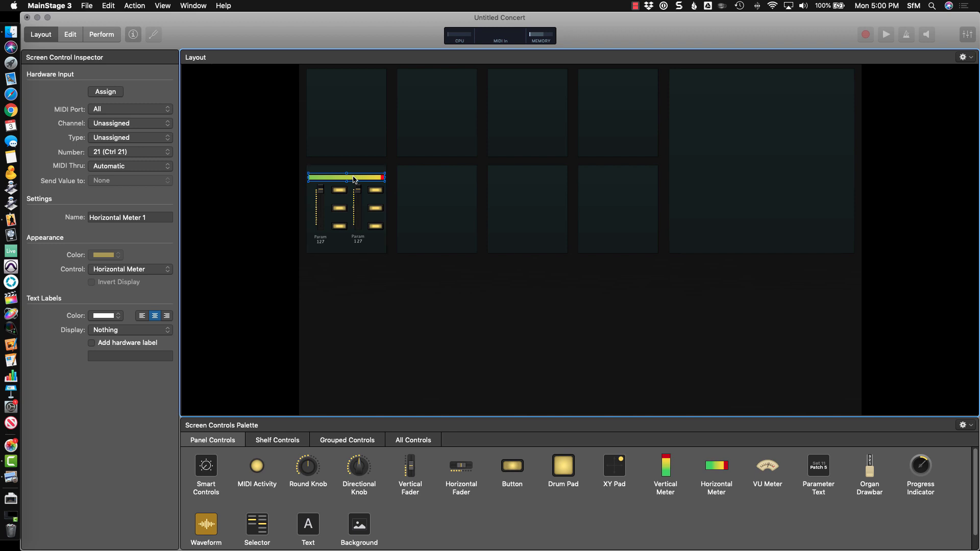
# Select the meter, both faders and all six buttons together and shift them slightly down within the panel
pyautogui.click(318, 212)
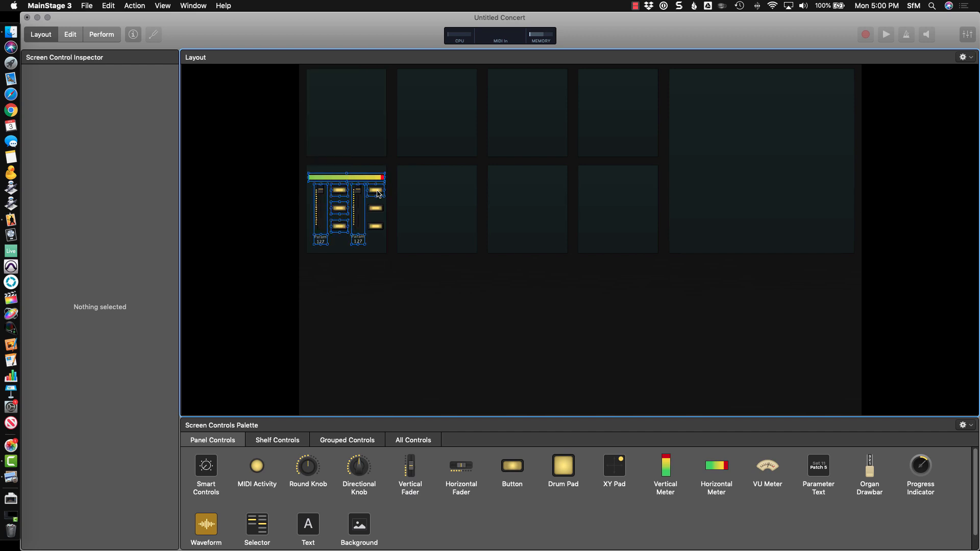
pyautogui.moveTo(375, 225); pyautogui.dragTo(375, 230)
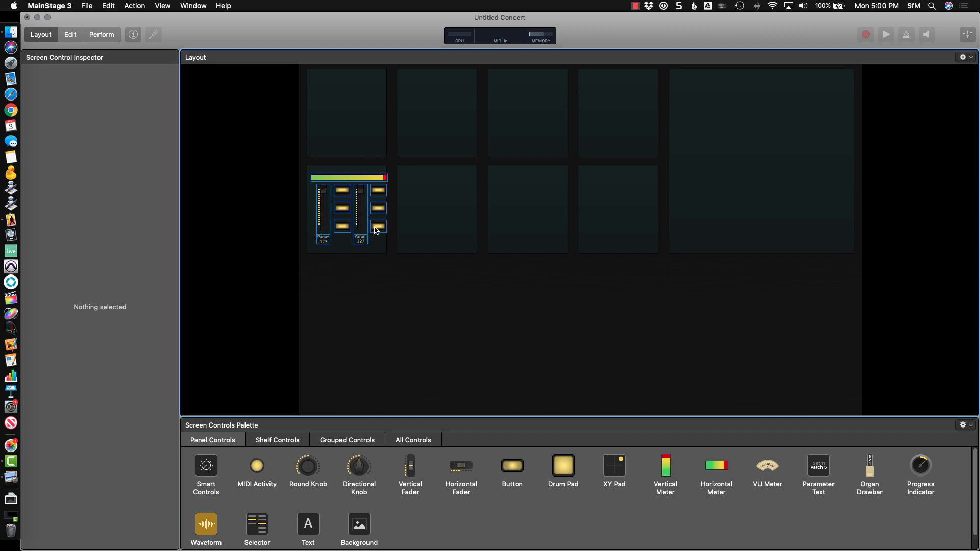
pyautogui.press('Left')
pyautogui.press('Down')
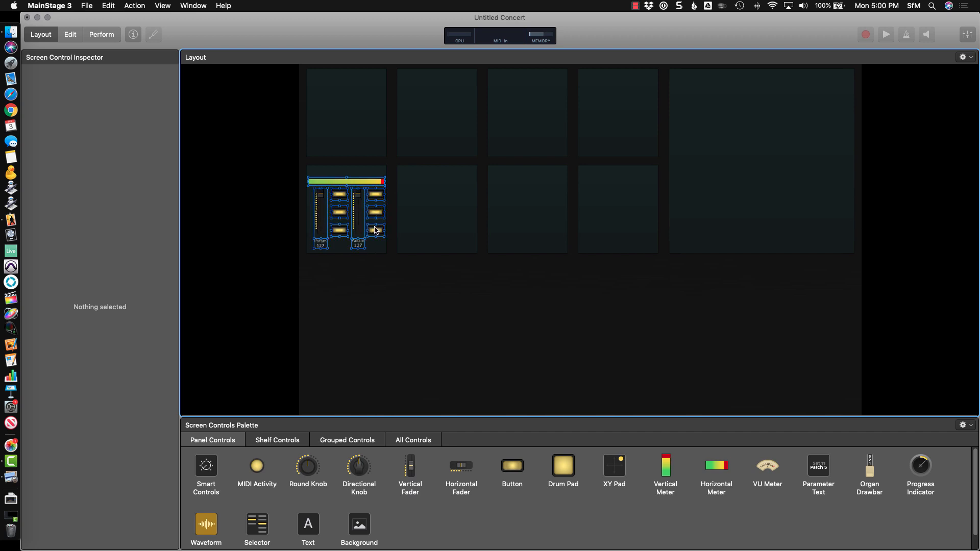
pyautogui.press('Down')
pyautogui.click(390, 347)
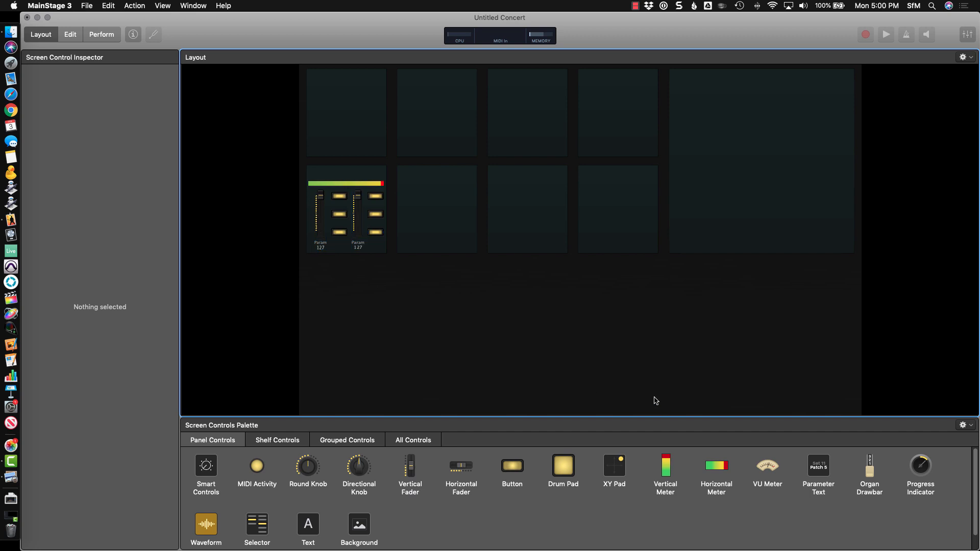
# Add a Text control below the panels and replace its placeholder with "[PATCH]"
pyautogui.moveTo(313, 521); pyautogui.dragTo(375, 339)
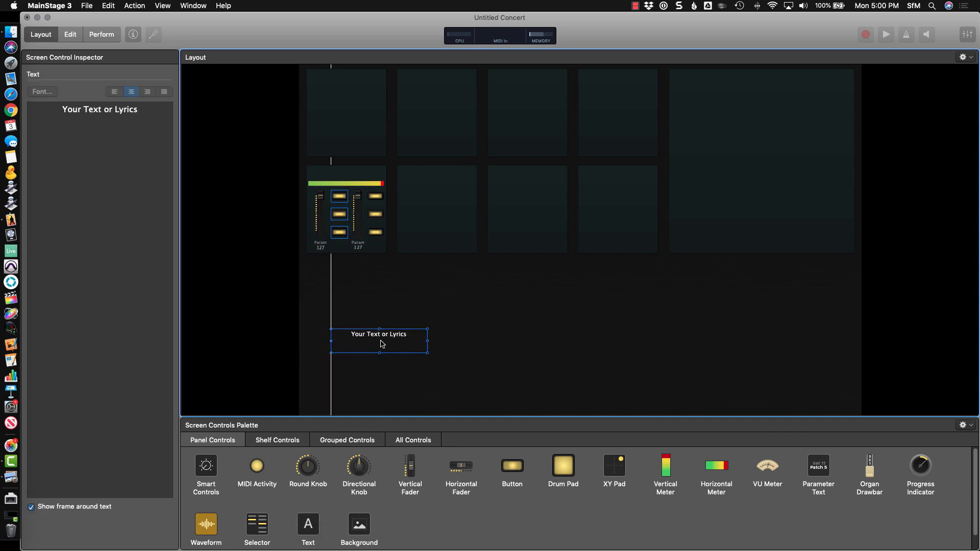
pyautogui.click(109, 112)
pyautogui.write('[PATCH')
pyautogui.press('BackSpace')
pyautogui.write('CH]')
pyautogui.press('super+a')
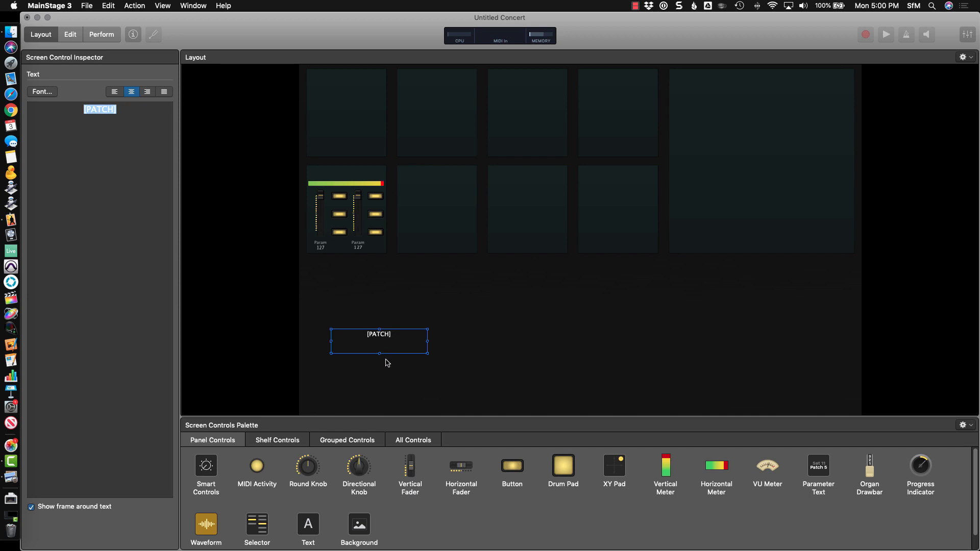
# Shrink the [PATCH] text box and center it above the meter in the first panel
pyautogui.moveTo(380, 353); pyautogui.dragTo(350, 178)
pyautogui.click(404, 370)
pyautogui.click(431, 366)
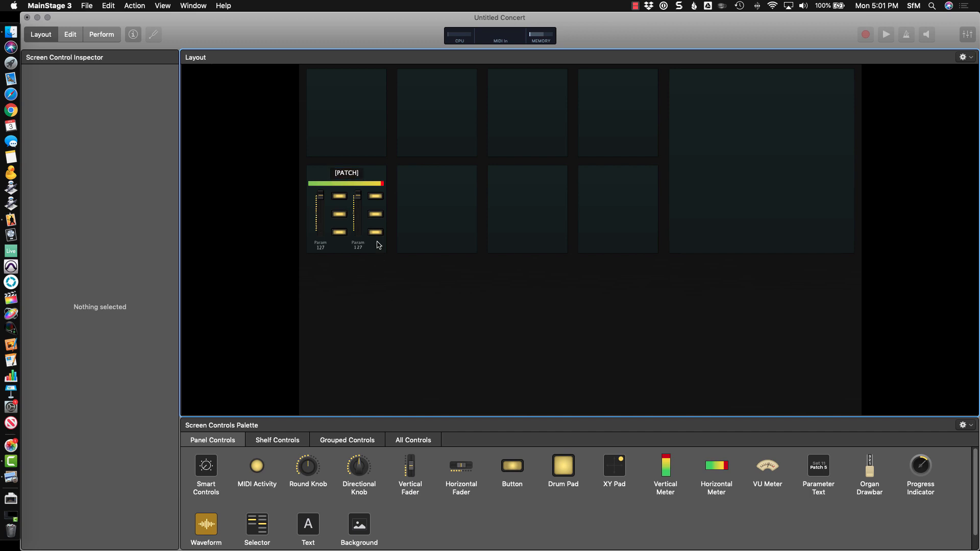
pyautogui.click(347, 178)
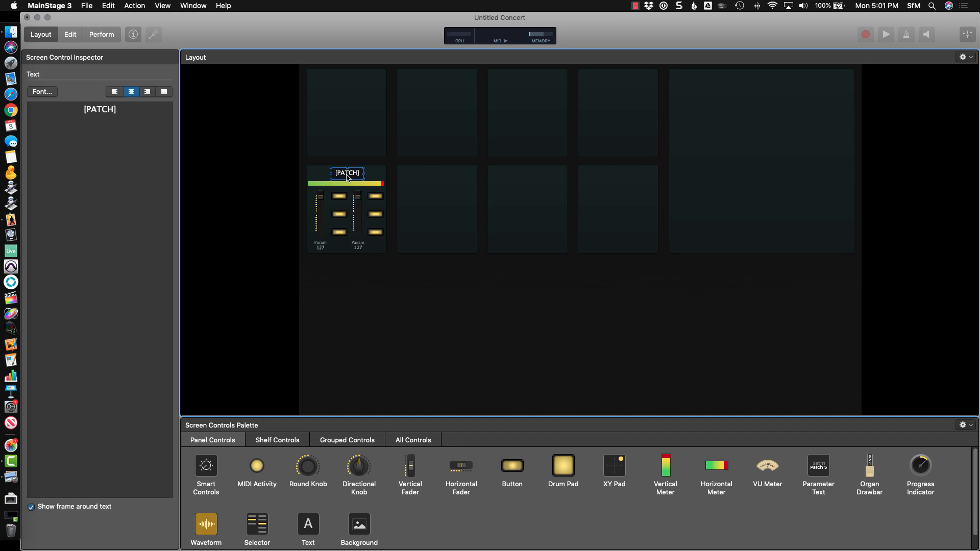
pyautogui.click(494, 359)
# Add a Round Knob below the panels, set its text display to Nothing and shrink it to a tiny size
pyautogui.moveTo(310, 464); pyautogui.dragTo(359, 344)
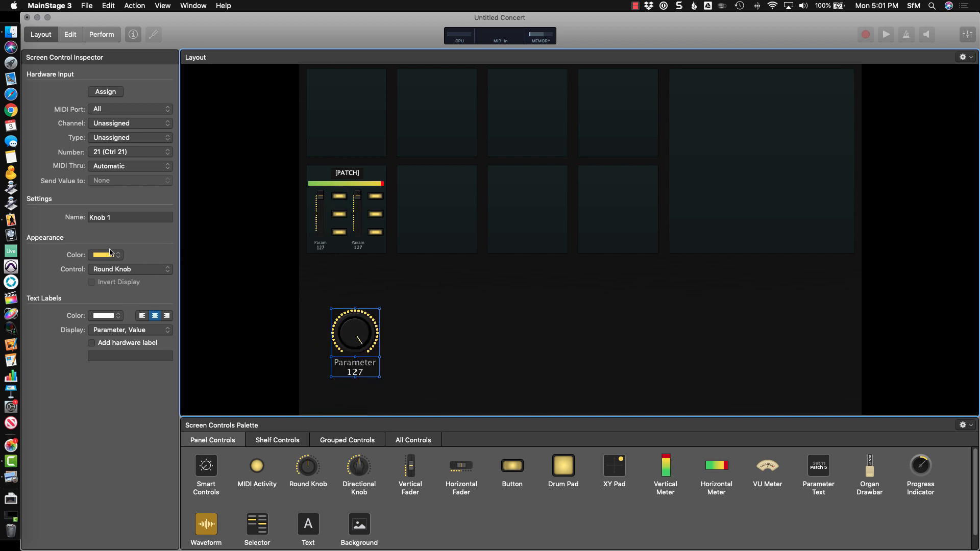
pyautogui.click(126, 331)
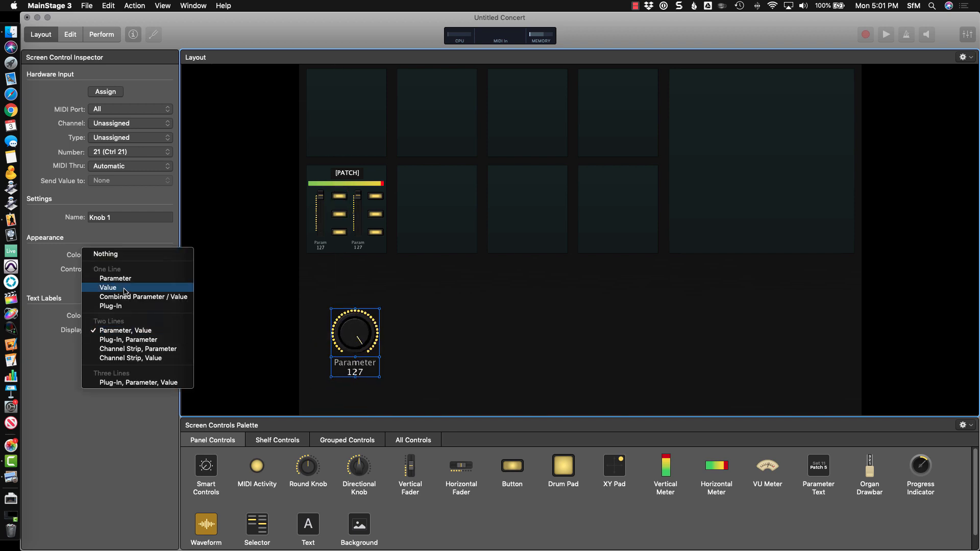
pyautogui.click(120, 255)
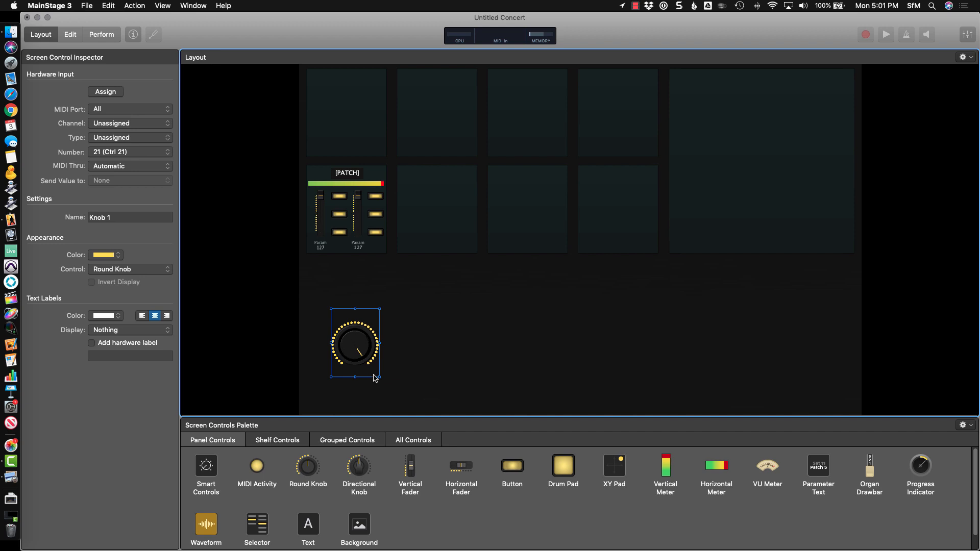
pyautogui.moveTo(379, 378); pyautogui.dragTo(346, 318)
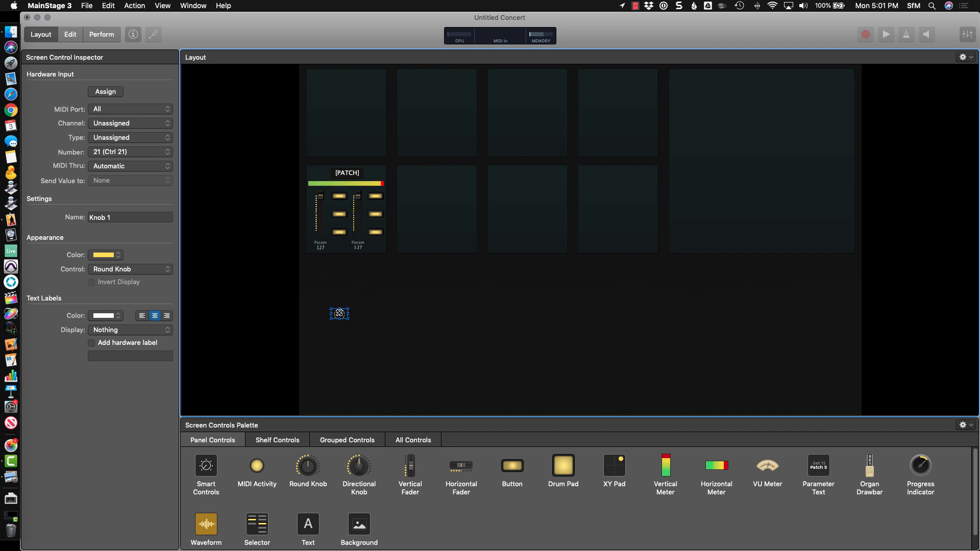
pyautogui.moveTo(347, 317); pyautogui.dragTo(347, 320)
# Duplicate the tiny knob and space the copy out horizontally at the same height, leaving room for the label between them
pyautogui.press('super+d')
pyautogui.press('Up')
pyautogui.press('Up')
pyautogui.press('Up')
pyautogui.press('Up')
pyautogui.press('Up')
pyautogui.press('Right')
pyautogui.press('Right')
pyautogui.press('Right')
pyautogui.press('Right')
pyautogui.press('Right')
pyautogui.press('Right')
pyautogui.press('Right')
pyautogui.press('Right')
pyautogui.press('Right')
pyautogui.press('Right')
pyautogui.press('Right')
pyautogui.press('Right')
pyautogui.press('Right')
pyautogui.press('Right')
pyautogui.press('Right')
pyautogui.press('Right')
pyautogui.press('Right')
pyautogui.press('Right')
pyautogui.press('Right')
pyautogui.press('Right')
pyautogui.press('Right')
pyautogui.press('Right')
pyautogui.press('Right')
pyautogui.press('Right')
pyautogui.press('Right')
pyautogui.press('Right')
pyautogui.press('Right')
pyautogui.press('Right')
pyautogui.press('Right')
pyautogui.press('Right')
pyautogui.press('Right')
pyautogui.press('Right')
pyautogui.press('Right')
pyautogui.press('Right')
pyautogui.press('Right')
pyautogui.press('Right')
# Move both knobs together into the panel so they sit on either side of the [PATCH] label
pyautogui.keyDown('shift'); pyautogui.click(340, 315); pyautogui.keyUp('shift')
pyautogui.moveTo(339, 315); pyautogui.dragTo(325, 175)
pyautogui.click(380, 342)
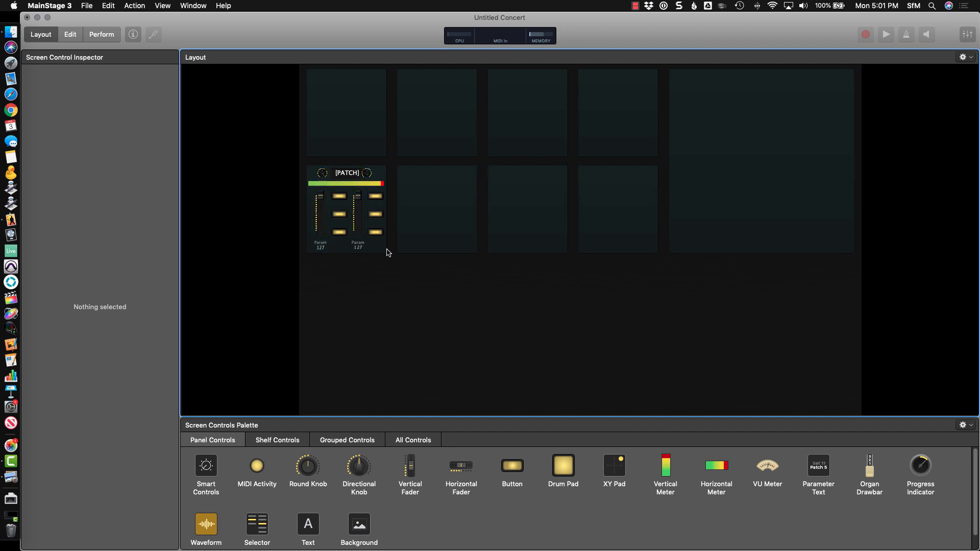
# Spread the two tiny knobs apart towards the outer edges of the first panel's [PATCH] row
pyautogui.click(367, 174)
pyautogui.press('Right')
pyautogui.press('Right')
pyautogui.click(427, 310)
pyautogui.click(324, 174)
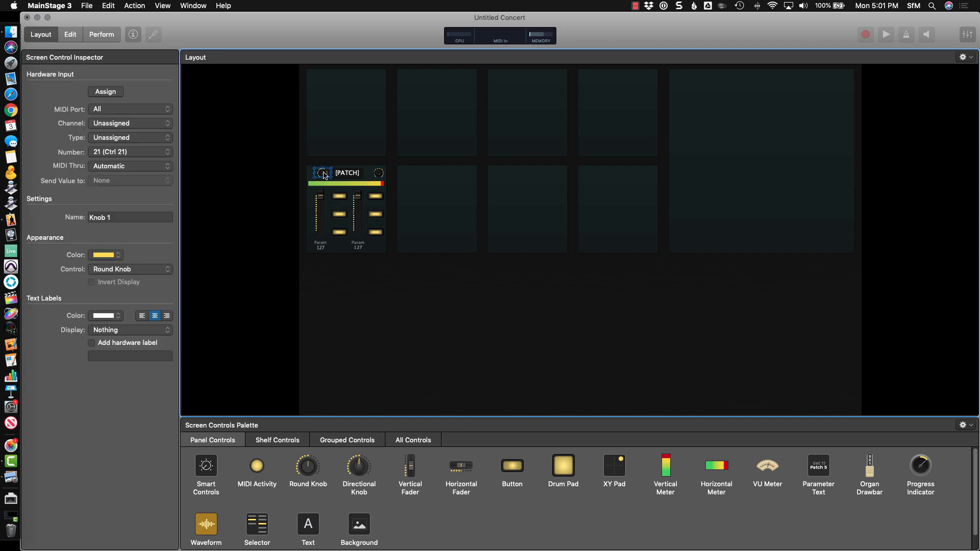
pyautogui.press('Left')
pyautogui.moveTo(327, 172); pyautogui.dragTo(317, 173)
# Bring the right knob back so it sits directly beside the [PATCH] label, leaving space at the panel's edge
pyautogui.click(378, 173)
pyautogui.click(379, 176)
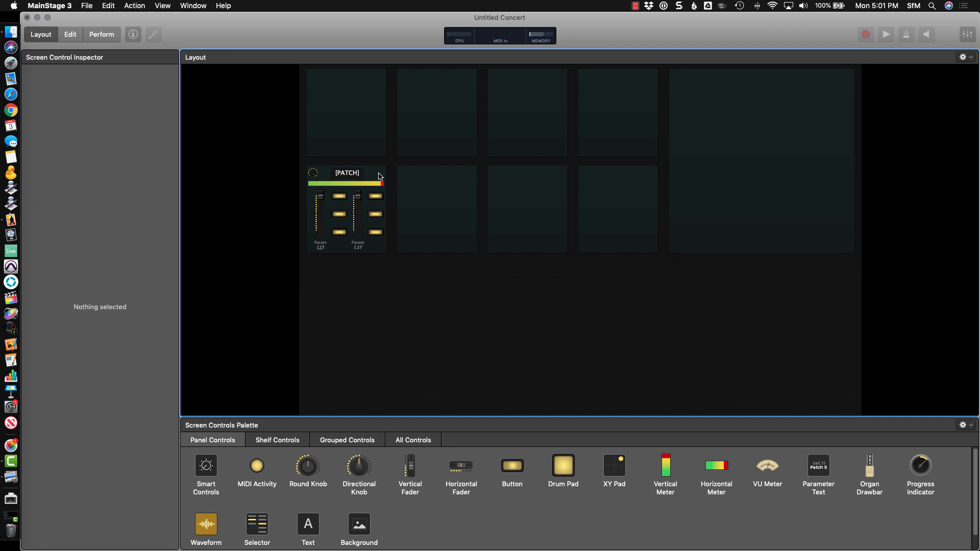
pyautogui.click(313, 174)
pyautogui.moveTo(311, 176); pyautogui.dragTo(371, 175)
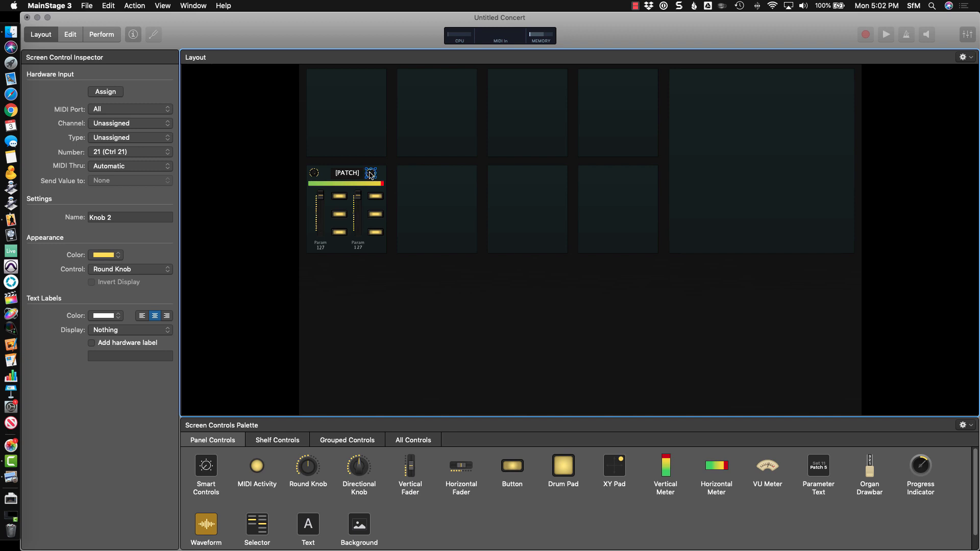
pyautogui.click(367, 288)
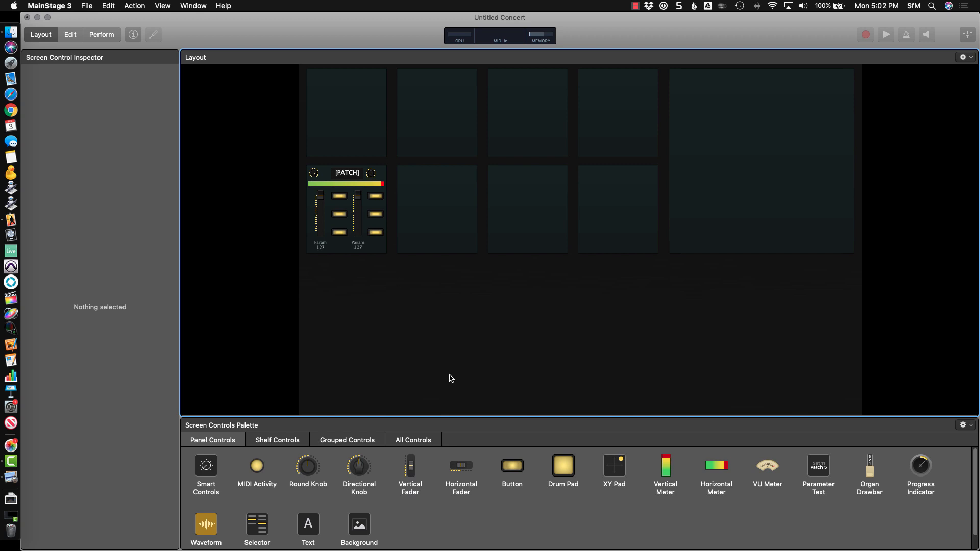
# Duplicate the [PATCH] label, move the copy below the panels and shrink its box to a small size
pyautogui.click(349, 175)
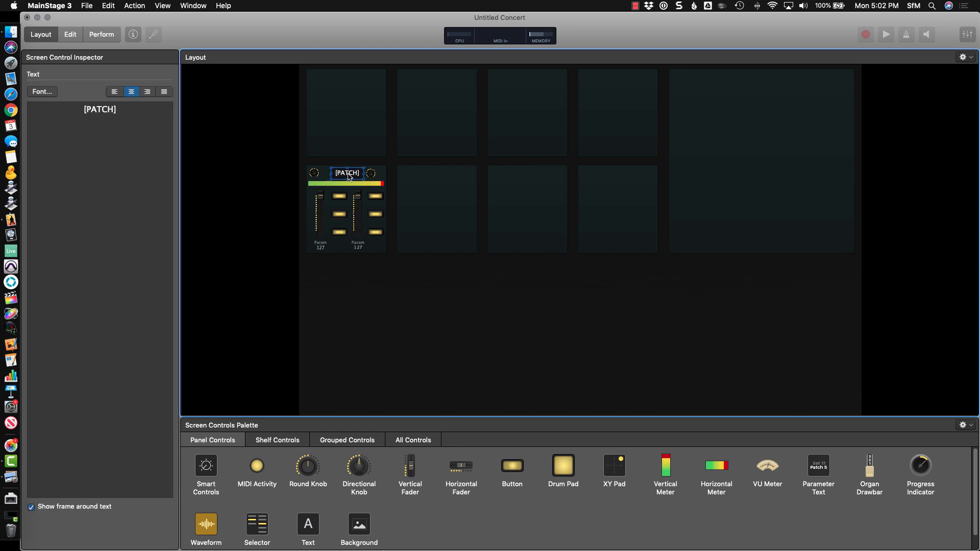
pyautogui.press('super+d')
pyautogui.moveTo(351, 184); pyautogui.dragTo(349, 315)
# Change the copied label's text to REV at font size 11 and place it between the left knob and the [PATCH] label
pyautogui.tripleClick(101, 117)
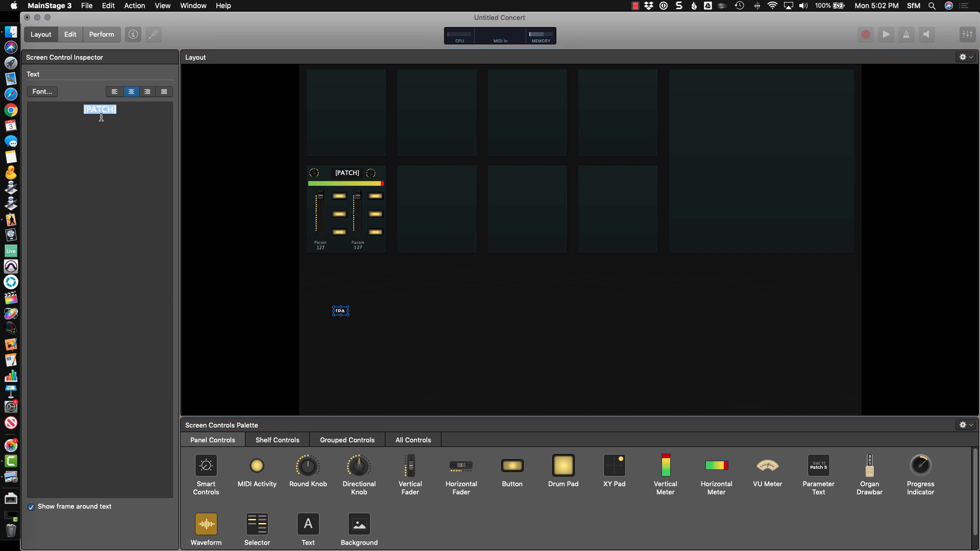
pyautogui.write('REV')
pyautogui.press('super+a')
pyautogui.click(40, 92)
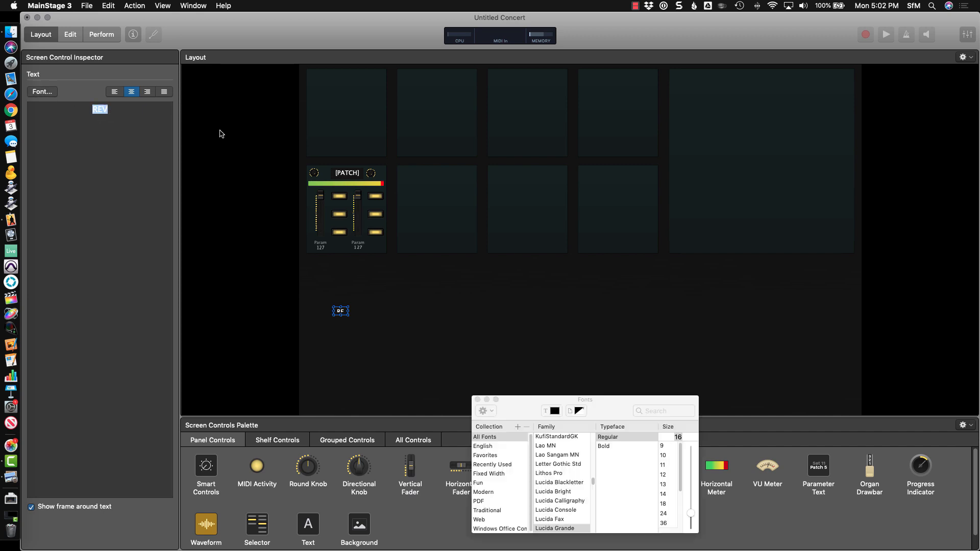
pyautogui.moveTo(692, 514); pyautogui.dragTo(692, 519)
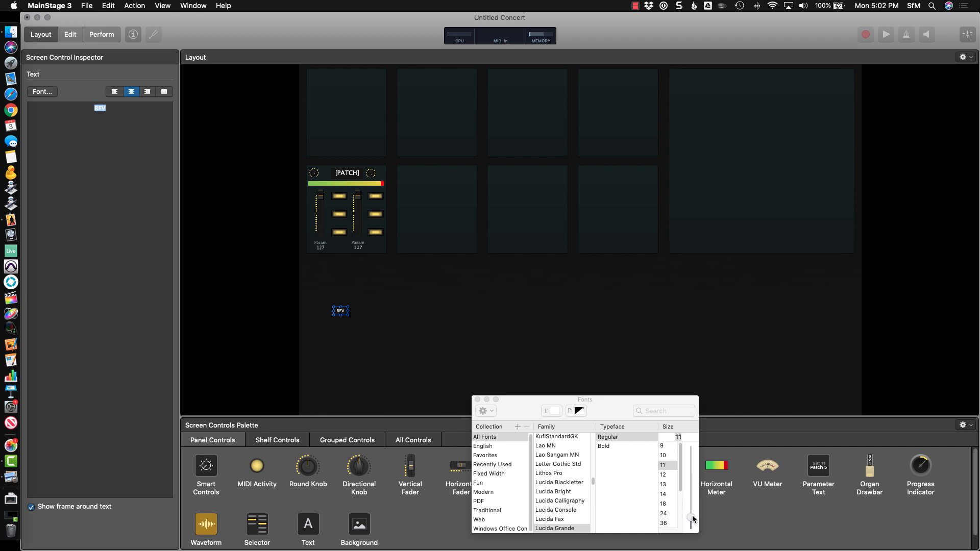
pyautogui.click(477, 400)
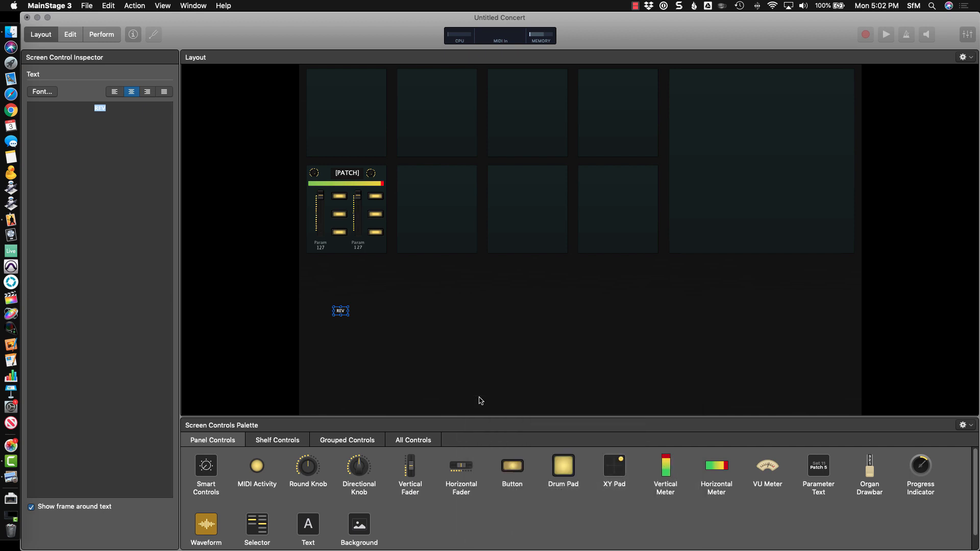
pyautogui.moveTo(340, 315); pyautogui.dragTo(325, 174)
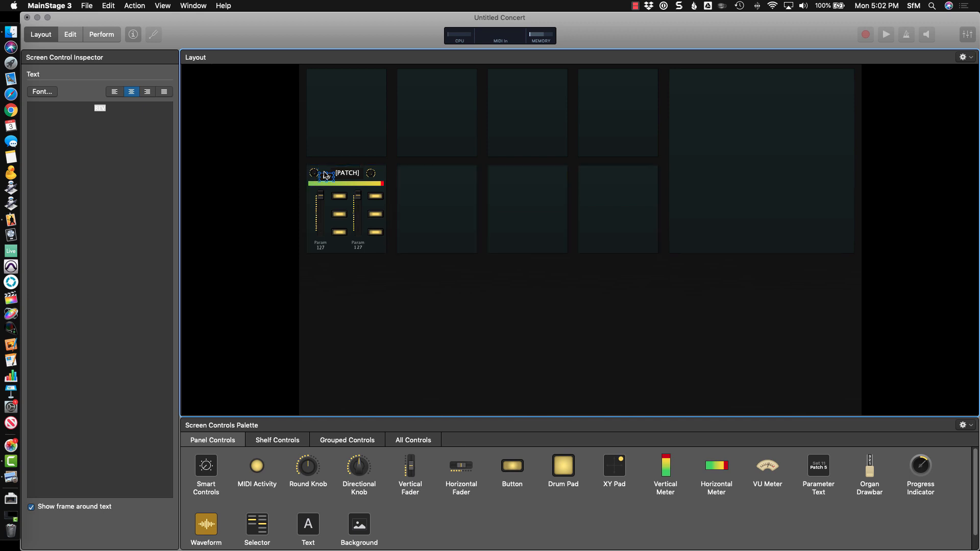
# Duplicate the REV label, align the copy at the far right of the same row and change its text to DEL
pyautogui.press('super+d')
pyautogui.press('Right')
pyautogui.press('Right')
pyautogui.press('Right')
pyautogui.press('Up')
pyautogui.press('Up')
pyautogui.press('Right')
pyautogui.press('Right')
pyautogui.press('Right')
pyautogui.press('Right')
pyautogui.press('Up')
pyautogui.press('Up')
pyautogui.press('Right')
pyautogui.press('Right')
pyautogui.press('Right')
pyautogui.press('Right')
pyautogui.press('Right')
pyautogui.press('Right')
pyautogui.press('Right')
pyautogui.press('Down')
pyautogui.press('Down')
pyautogui.press('Down')
pyautogui.press('Left')
pyautogui.press('Left')
pyautogui.doubleClick(106, 109)
pyautogui.write('DEL')
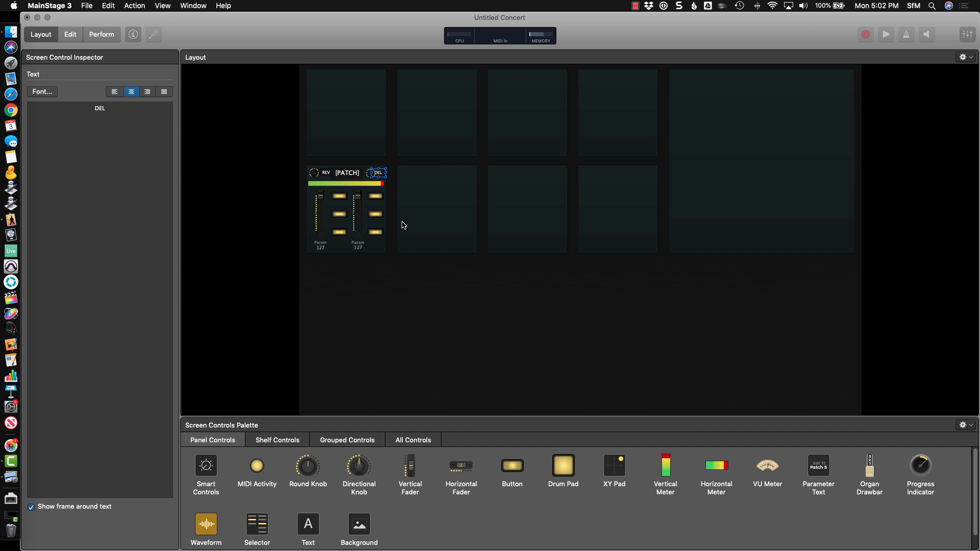
# Fine-tune the horizontal positions of the two knobs so each sits just left of its REV or DEL label
pyautogui.click(367, 174)
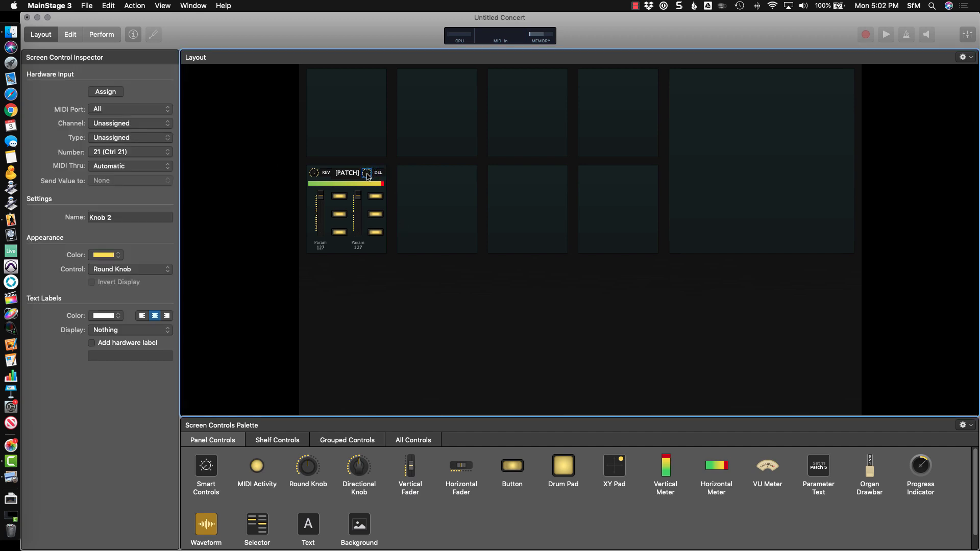
pyautogui.click(314, 174)
pyautogui.click(371, 369)
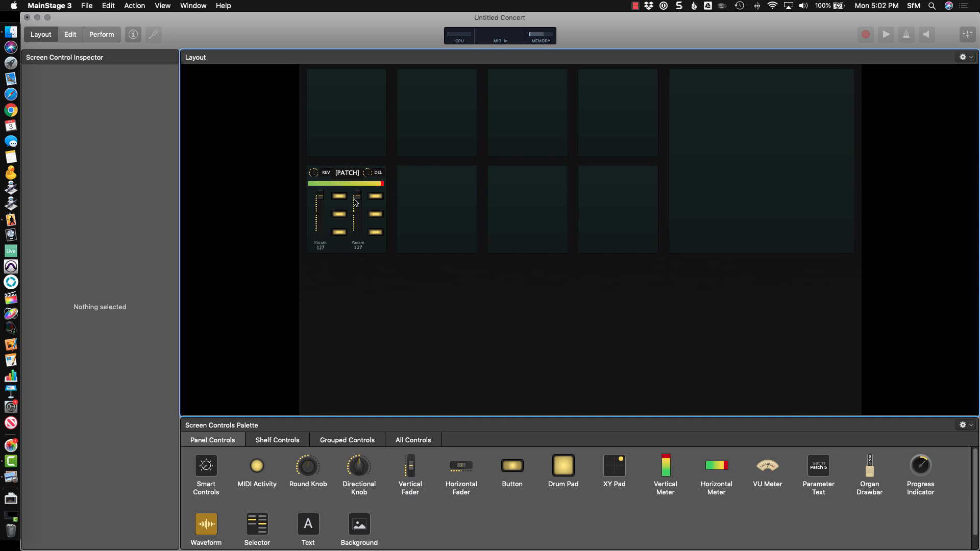
# Duplicate all of the first panel's controls without its background and align the copies inside the second panel of the same row
pyautogui.moveTo(309, 269); pyautogui.dragTo(384, 172)
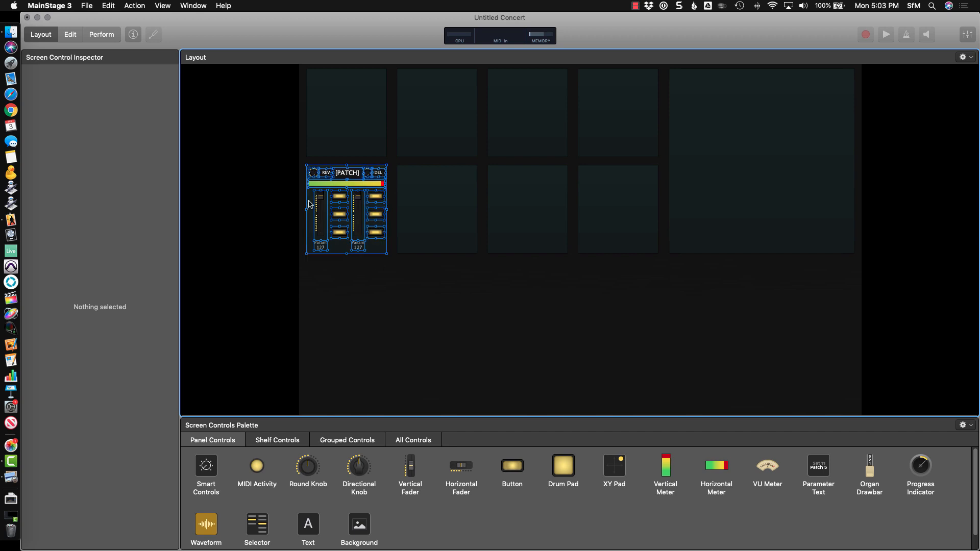
pyautogui.click(380, 249)
pyautogui.click(380, 250)
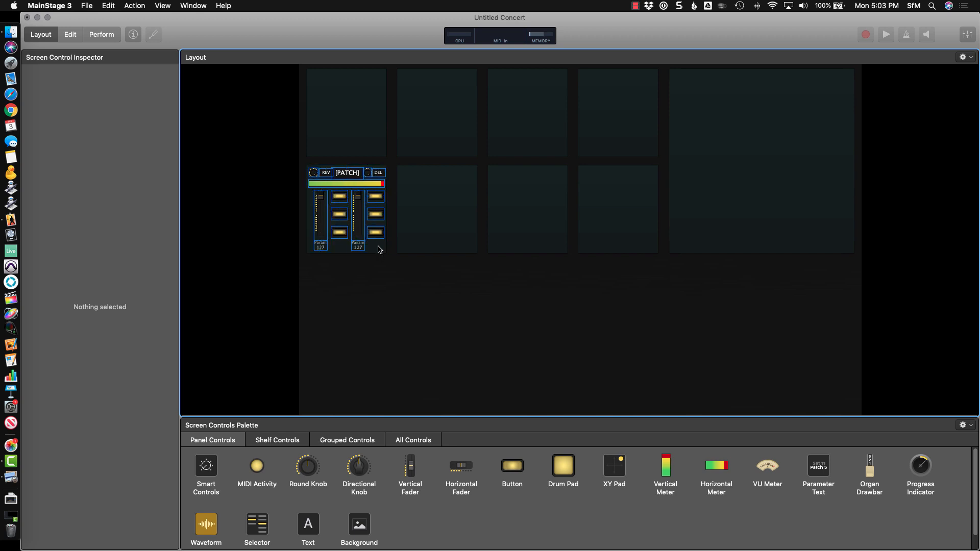
pyautogui.click(379, 249)
pyautogui.press('super+d')
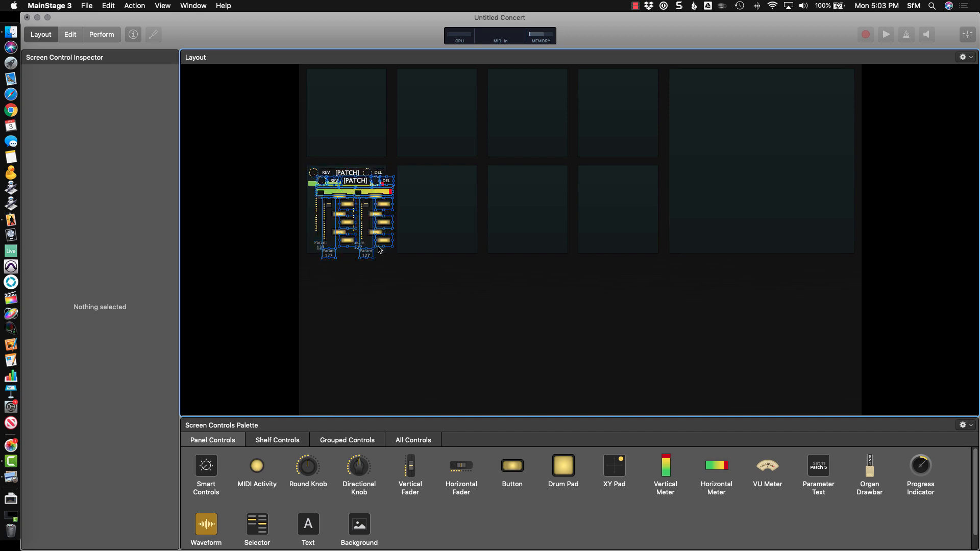
pyautogui.press('Up')
pyautogui.press('Up')
pyautogui.press('Right')
pyautogui.press('Right')
pyautogui.press('Right')
pyautogui.press('Right')
pyautogui.press('Right')
pyautogui.press('Right')
pyautogui.press('Right')
pyautogui.press('Right')
pyautogui.press('Right')
pyautogui.press('Right')
pyautogui.press('Right')
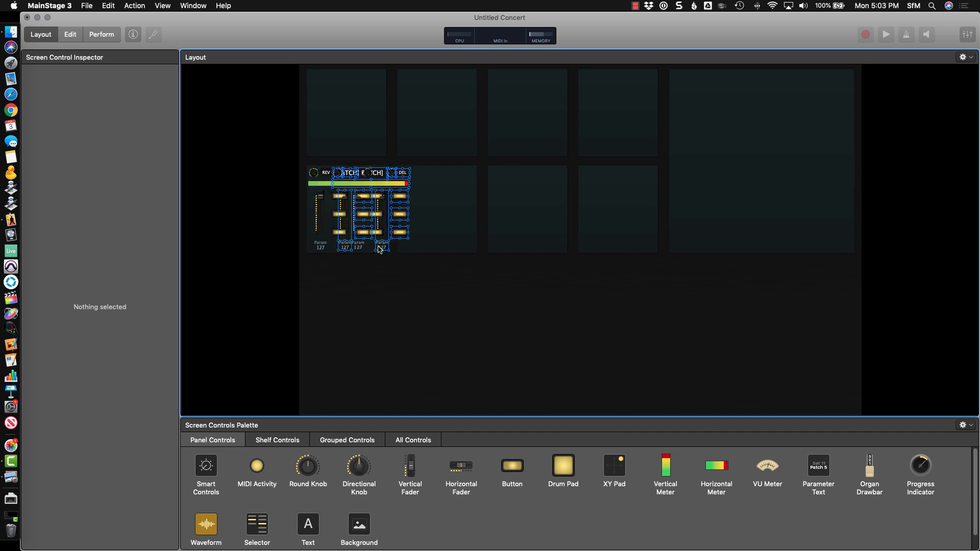
pyautogui.press('Right')
pyautogui.press('Right')
pyautogui.press('Right')
pyautogui.press('Right')
pyautogui.press('Right')
pyautogui.press('Right')
pyautogui.press('Right')
pyautogui.press('Right')
pyautogui.press('Right')
pyautogui.press('Right')
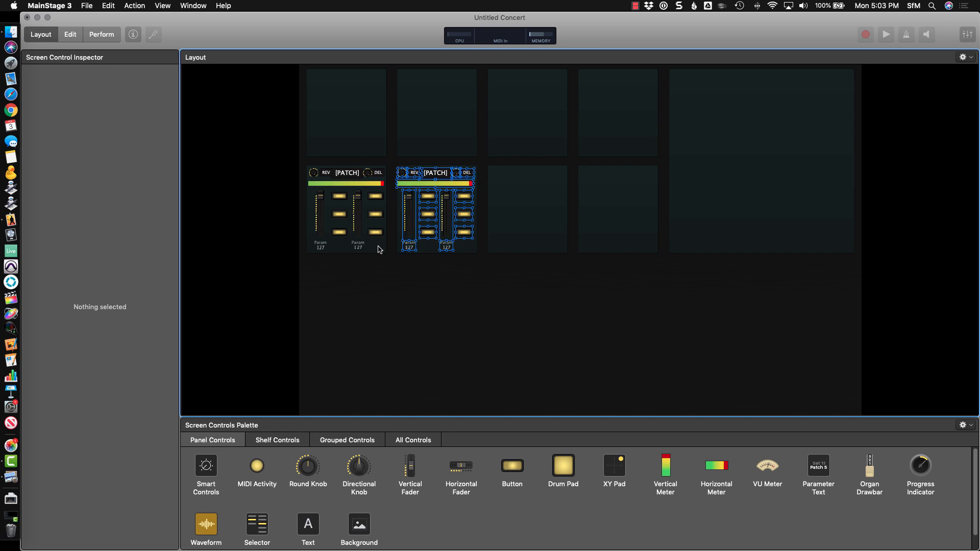
pyautogui.press('Left')
pyautogui.press('Left')
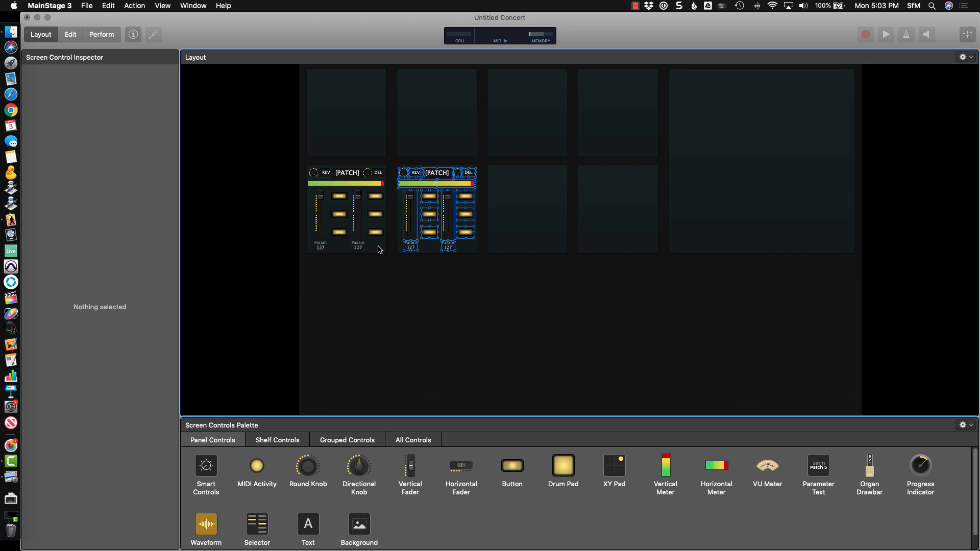
# Duplicate the second panel's set of controls and align the copies inside the third panel of the lower row
pyautogui.press('Right')
pyautogui.press('Right')
pyautogui.press('Right')
pyautogui.press('Right')
pyautogui.press('Right')
pyautogui.press('Right')
pyautogui.press('Right')
pyautogui.press('Right')
pyautogui.press('Right')
pyautogui.press('Right')
pyautogui.press('Right')
pyautogui.press('Right')
pyautogui.press('Right')
pyautogui.press('Right')
pyautogui.press('Right')
pyautogui.press('Right')
pyautogui.press('Right')
pyautogui.press('Right')
pyautogui.press('Right')
pyautogui.press('Right')
pyautogui.press('Right')
pyautogui.press('Right')
pyautogui.press('Right')
pyautogui.press('Right')
pyautogui.press('Right')
pyautogui.press('Right')
pyautogui.press('Right')
pyautogui.press('Right')
pyautogui.press('Right')
pyautogui.press('Right')
pyautogui.press('Left')
pyautogui.press('Left')
pyautogui.press('Left')
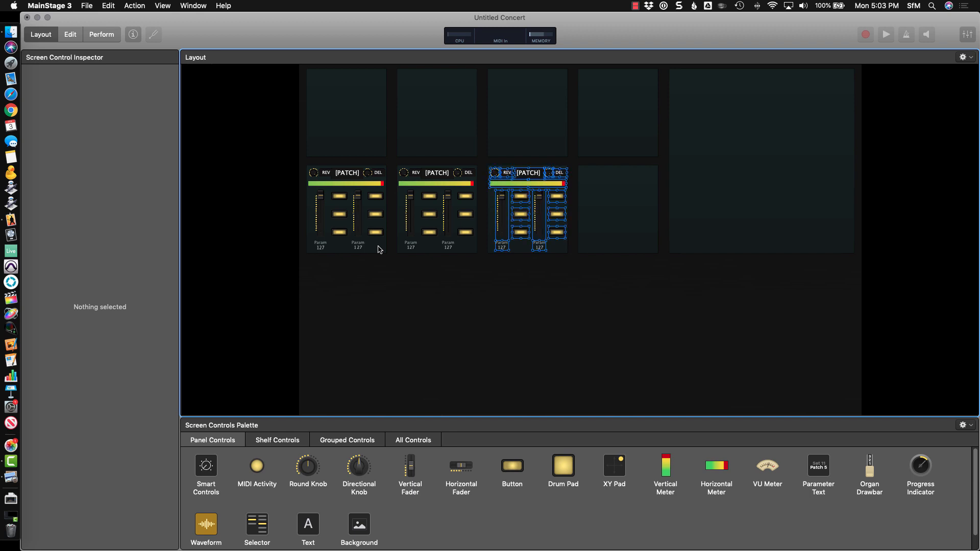
# Duplicate the third panel's set of controls and align the copies inside the fourth panel of the lower row
pyautogui.press('Right')
pyautogui.press('Right')
pyautogui.press('Right')
pyautogui.press('Right')
pyautogui.press('Right')
pyautogui.press('Right')
pyautogui.press('Right')
pyautogui.press('Right')
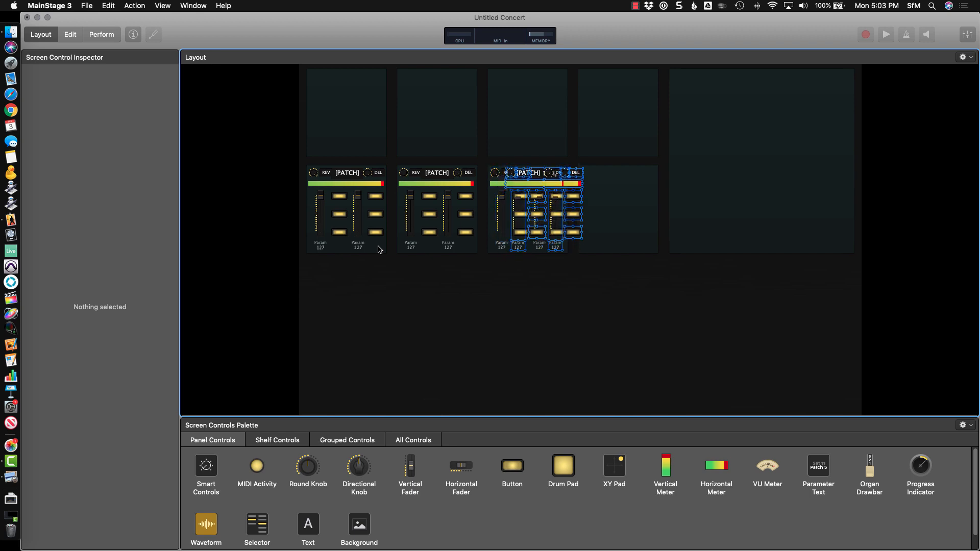
pyautogui.press('Right')
pyautogui.press('Right')
pyautogui.press('Right')
pyautogui.press('Right')
pyautogui.press('Right')
pyautogui.press('Right')
pyautogui.press('Right')
pyautogui.press('Right')
pyautogui.press('Right')
pyautogui.press('Right')
pyautogui.press('Right')
pyautogui.press('Right')
pyautogui.press('Right')
pyautogui.press('Right')
pyautogui.press('Right')
pyautogui.press('Right')
pyautogui.press('Right')
pyautogui.press('Right')
pyautogui.press('Right')
pyautogui.press('Right')
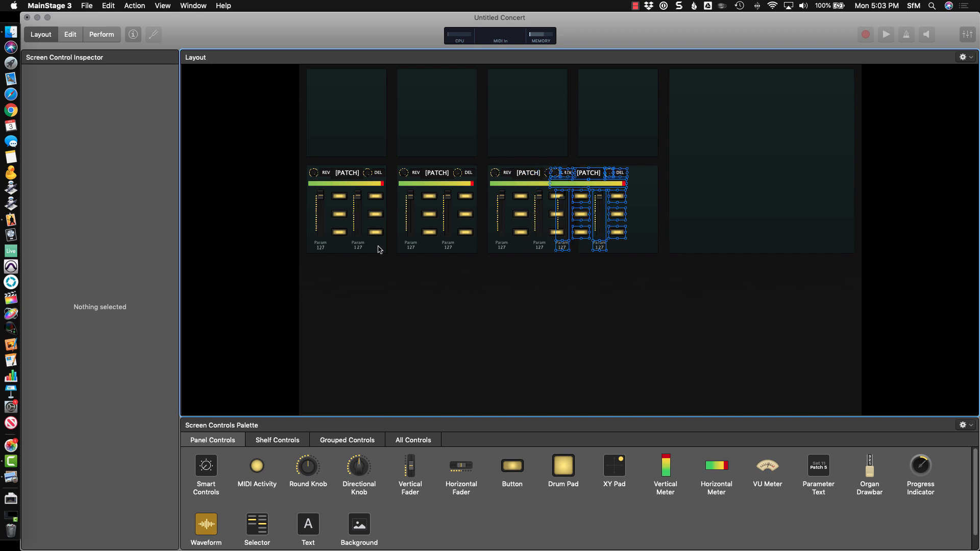
pyautogui.press('Right')
pyautogui.press('Right')
pyautogui.press('Right')
pyautogui.press('Right')
pyautogui.press('Right')
pyautogui.press('Right')
pyautogui.press('Right')
pyautogui.press('Right')
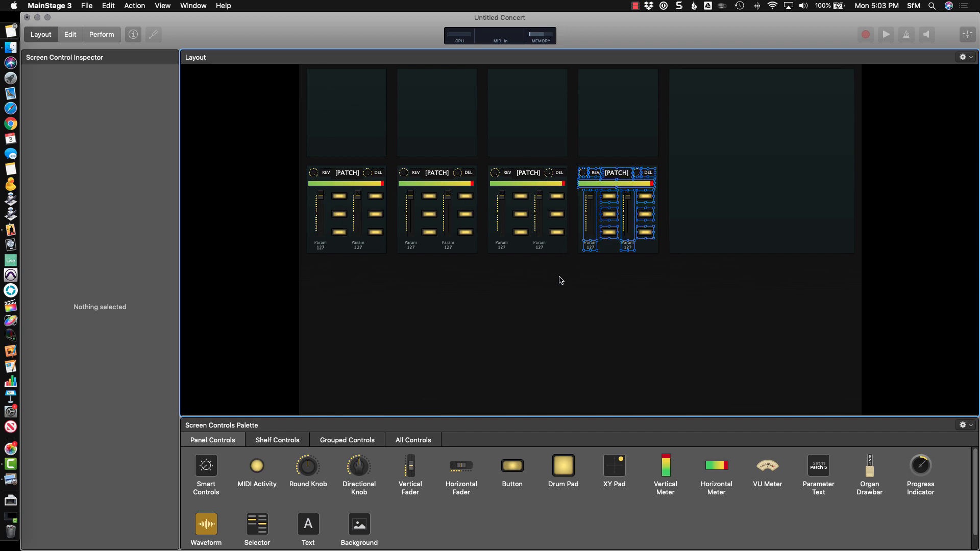
pyautogui.click(532, 318)
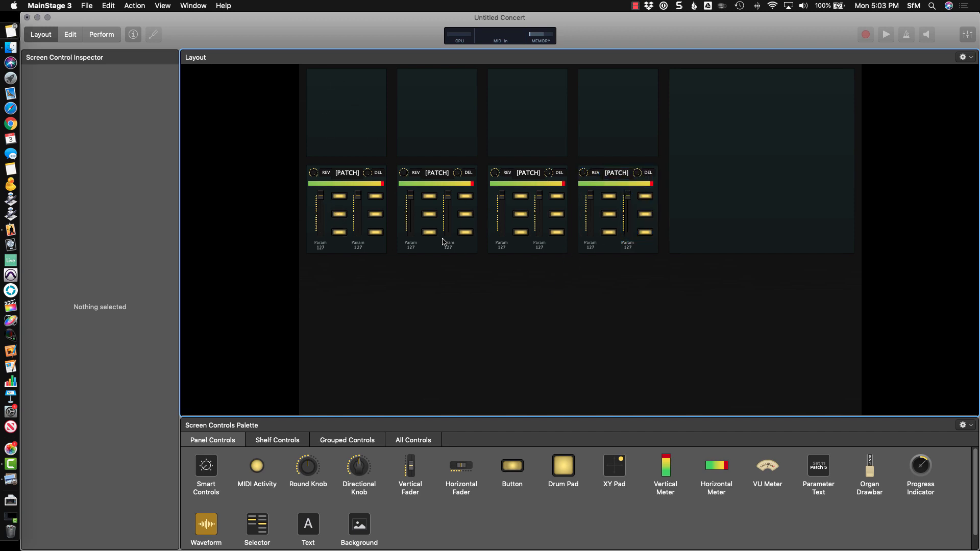
pyautogui.click(429, 196)
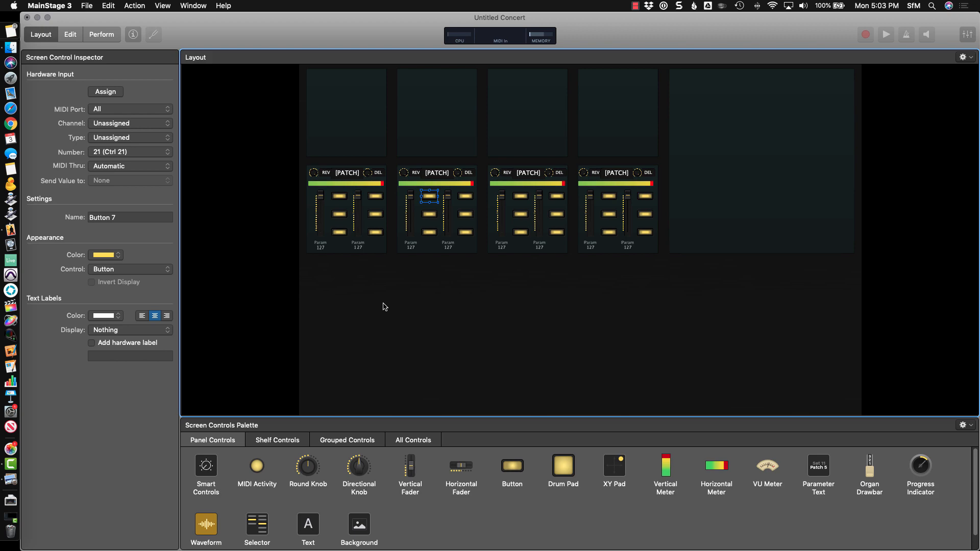
pyautogui.click(521, 285)
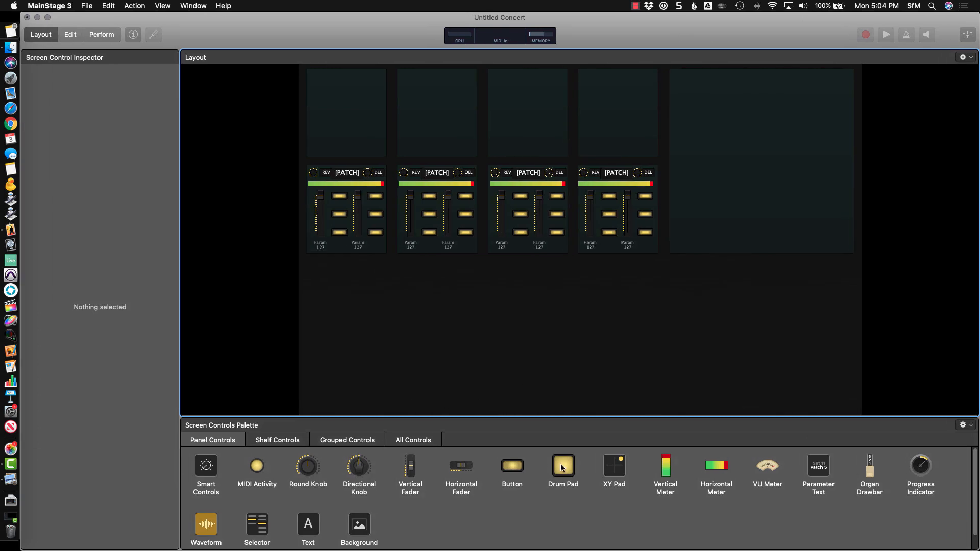
pyautogui.moveTo(575, 421); pyautogui.dragTo(697, 104)
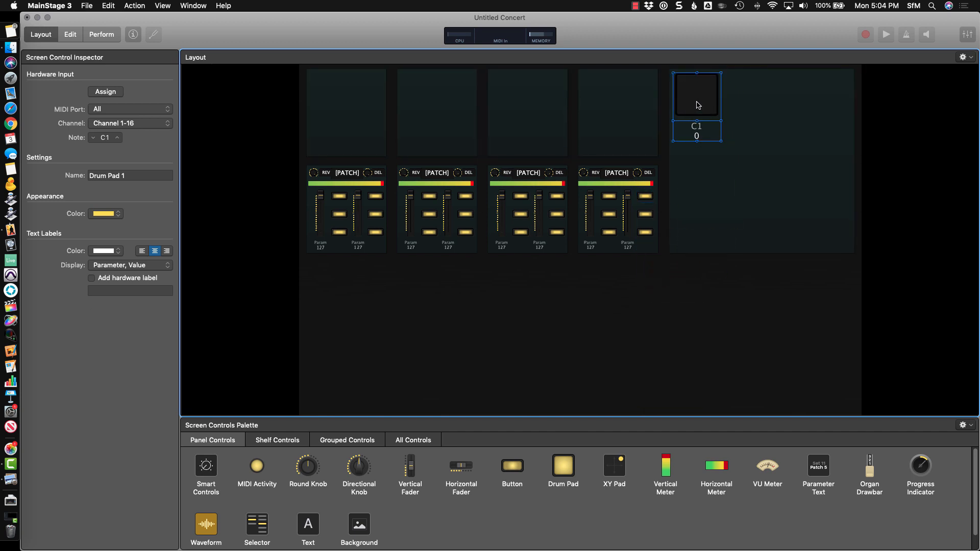
pyautogui.moveTo(699, 128); pyautogui.dragTo(698, 132)
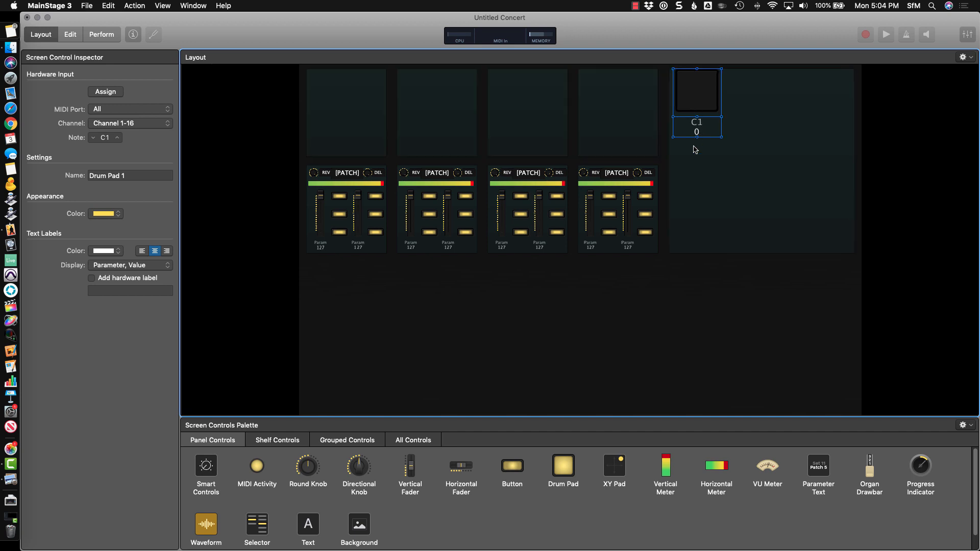
pyautogui.press('Down')
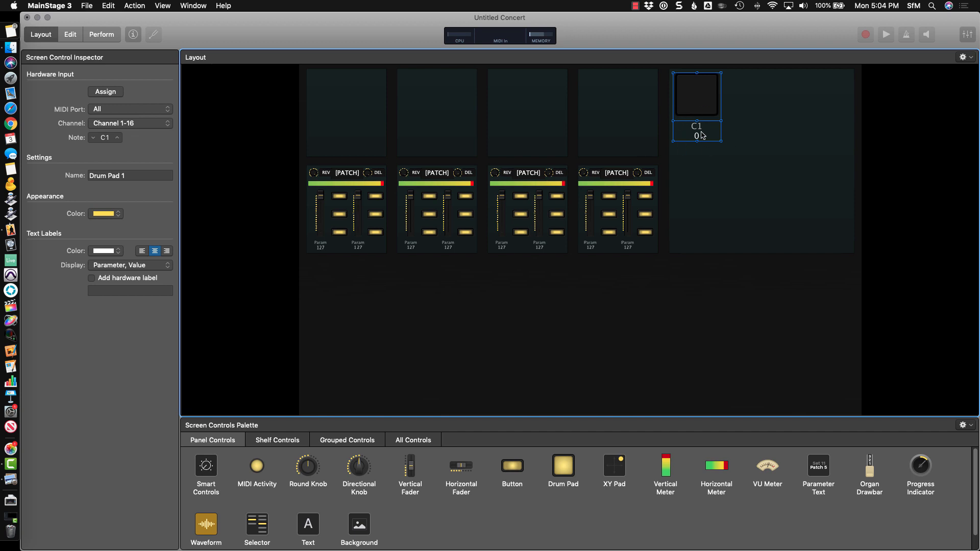
pyautogui.moveTo(700, 132); pyautogui.dragTo(702, 138)
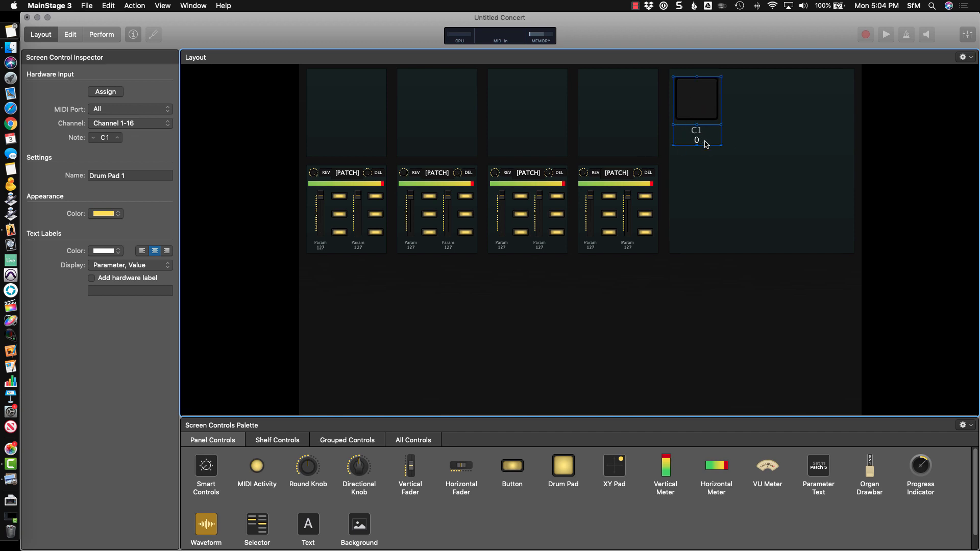
pyautogui.press('Delete')
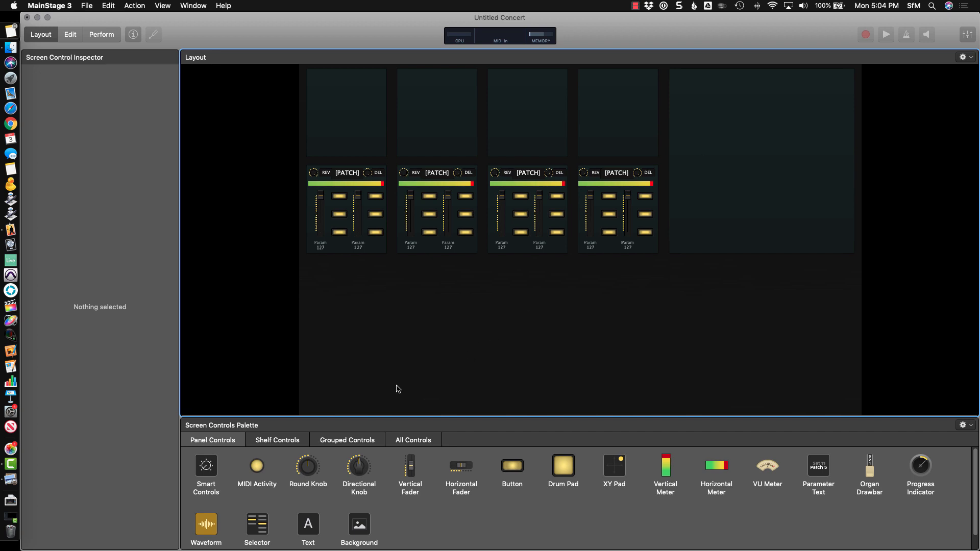
# Add a drum pad to the large empty panel, set its text label display to Nothing and shrink it to a small square
pyautogui.moveTo(563, 463); pyautogui.dragTo(710, 166)
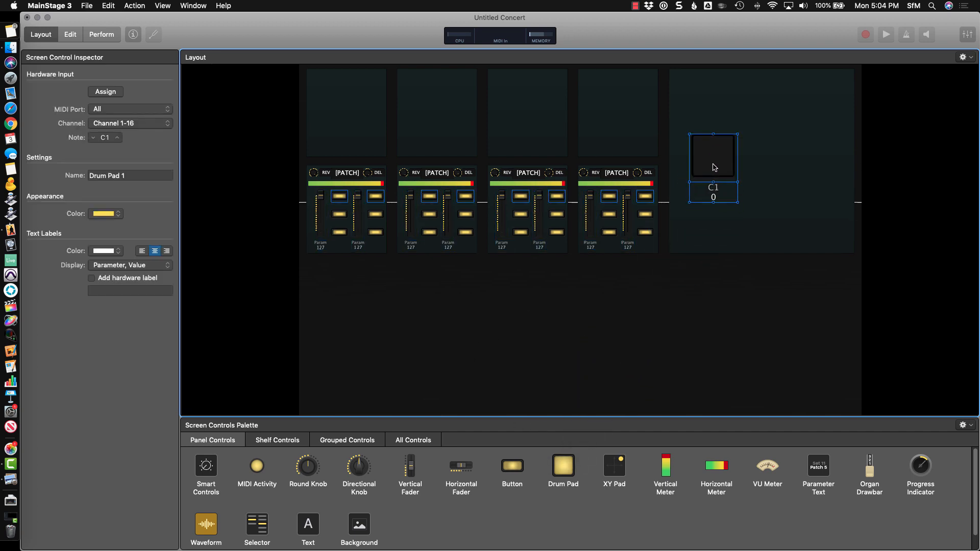
pyautogui.click(96, 265)
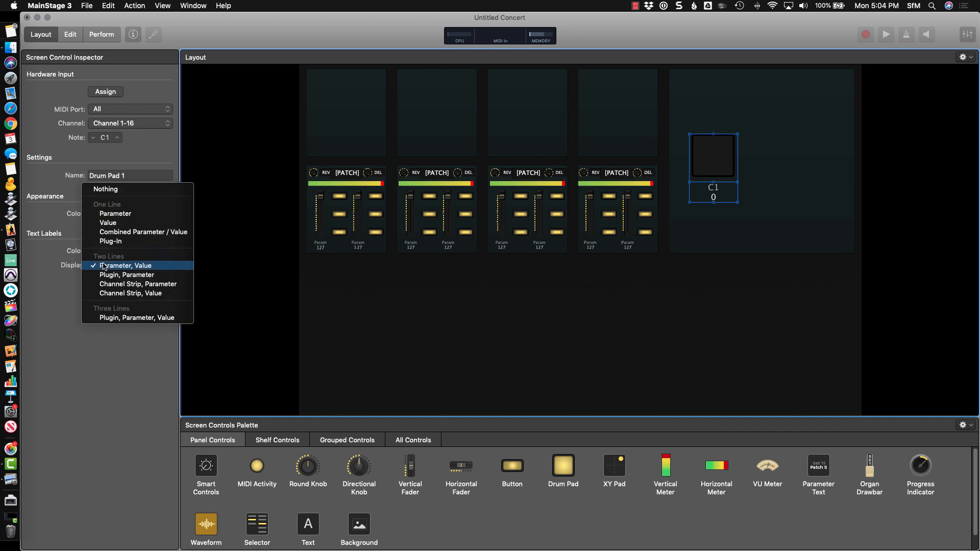
pyautogui.click(110, 190)
pyautogui.moveTo(736, 203); pyautogui.dragTo(725, 170)
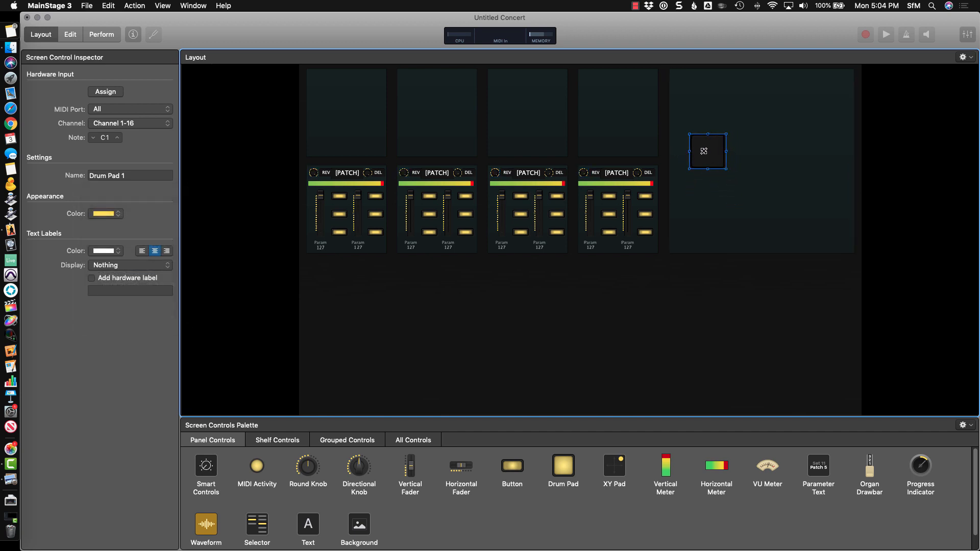
pyautogui.click(725, 171)
# Move the drum pad to the top of the large panel and duplicate it to make a row of four pads
pyautogui.click(712, 155)
pyautogui.moveTo(725, 169); pyautogui.dragTo(818, 81)
pyautogui.press('super+d')
pyautogui.press('super+d')
# Align the four drum pads in a straight row and distribute their horizontal spacing evenly
pyautogui.keyDown('shift'); pyautogui.click(789, 85); pyautogui.keyUp('shift')
pyautogui.keyDown('shift'); pyautogui.click(740, 90); pyautogui.keyUp('shift')
pyautogui.keyDown('shift'); pyautogui.click(693, 93); pyautogui.keyUp('shift')
pyautogui.rightClick(688, 93)
pyautogui.click(738, 173)
pyautogui.rightClick(739, 89)
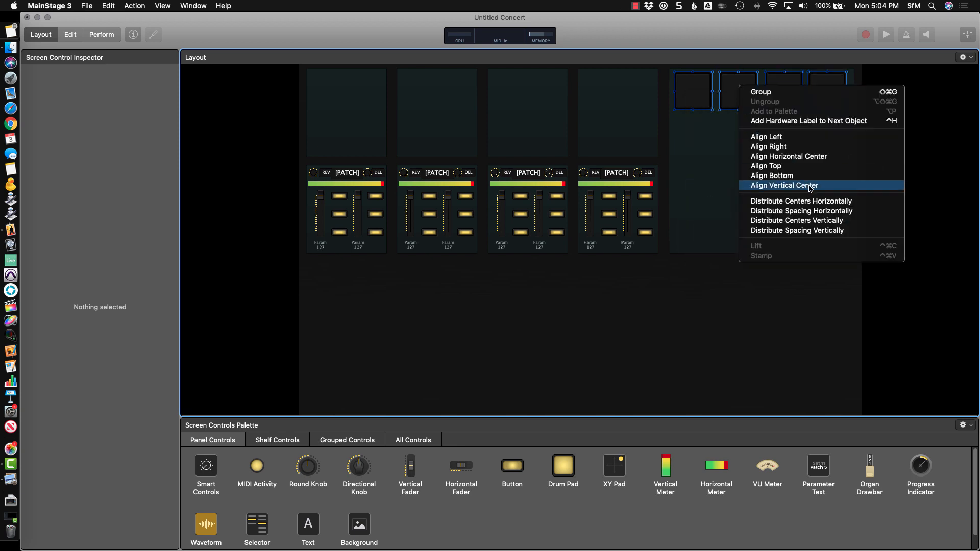
pyautogui.click(842, 211)
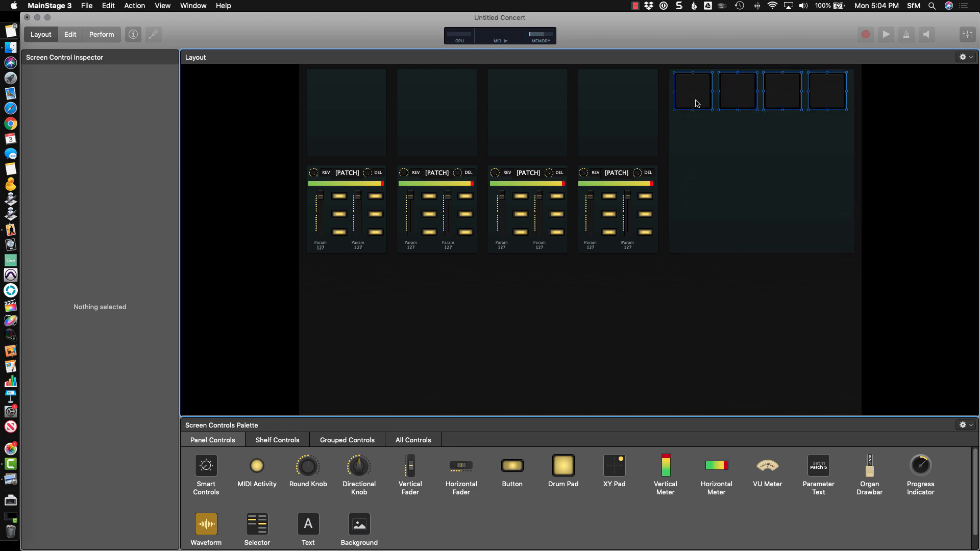
# Duplicate the row of four drum pads and place the copies directly beneath it as a second row
pyautogui.press('super+d')
pyautogui.press('Left')
pyautogui.press('Left')
pyautogui.press('Down')
pyautogui.press('Down')
pyautogui.press('Down')
pyautogui.press('Down')
pyautogui.press('Down')
pyautogui.press('Down')
pyautogui.press('Down')
pyautogui.press('Down')
pyautogui.press('Down')
pyautogui.press('Down')
pyautogui.press('Down')
pyautogui.press('Down')
pyautogui.press('Down')
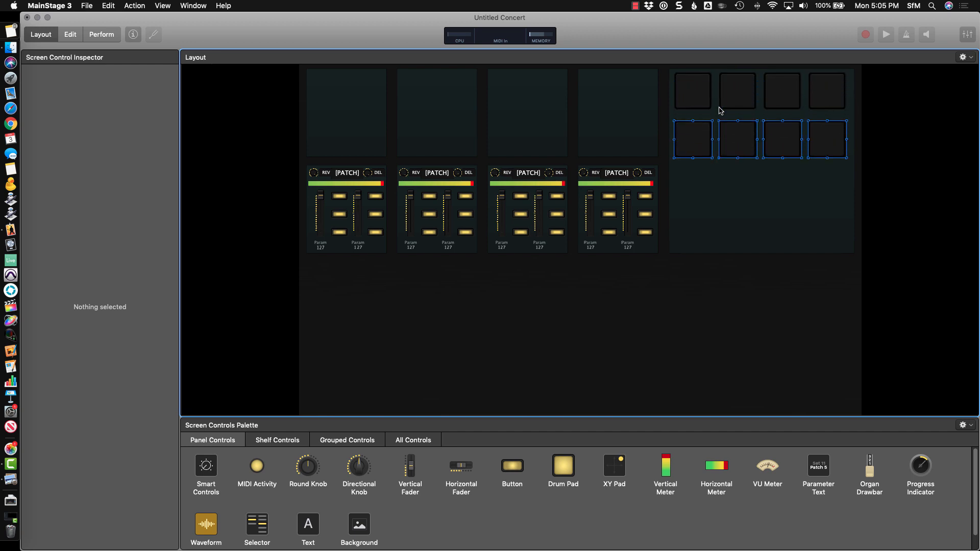
# Duplicate the second row of drum pads and move the copies down to form a third row
pyautogui.press('Down')
pyautogui.press('Down')
pyautogui.press('Down')
pyautogui.press('Down')
pyautogui.press('Down')
pyautogui.press('Down')
pyautogui.press('Down')
pyautogui.press('Down')
pyautogui.press('Down')
pyautogui.press('Down')
pyautogui.press('Down')
pyautogui.press('Down')
pyautogui.press('Down')
pyautogui.press('Down')
pyautogui.press('Down')
pyautogui.press('Down')
pyautogui.press('Down')
pyautogui.press('Down')
pyautogui.press('Down')
pyautogui.press('Down')
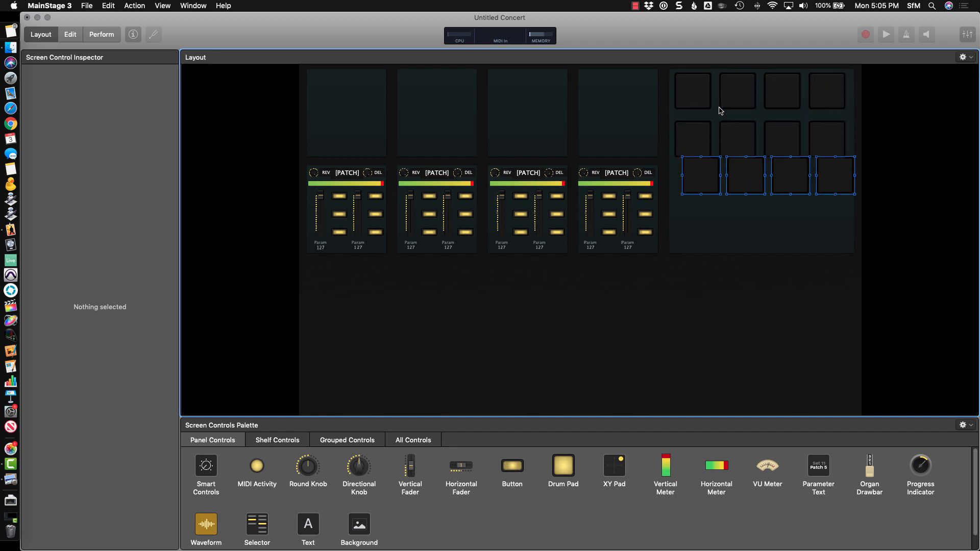
# Duplicate the third row of drum pads and align the copies below it as a fourth row inside the panel
pyautogui.press('super+d')
pyautogui.press('Down')
pyautogui.press('Down')
pyautogui.press('Down')
pyautogui.press('Down')
pyautogui.press('Down')
pyautogui.press('Down')
pyautogui.press('Down')
pyautogui.press('Down')
pyautogui.press('Down')
pyautogui.press('Down')
pyautogui.press('Down')
pyautogui.press('Down')
pyautogui.press('Down')
pyautogui.press('Down')
pyautogui.press('Down')
pyautogui.press('Down')
pyautogui.press('Down')
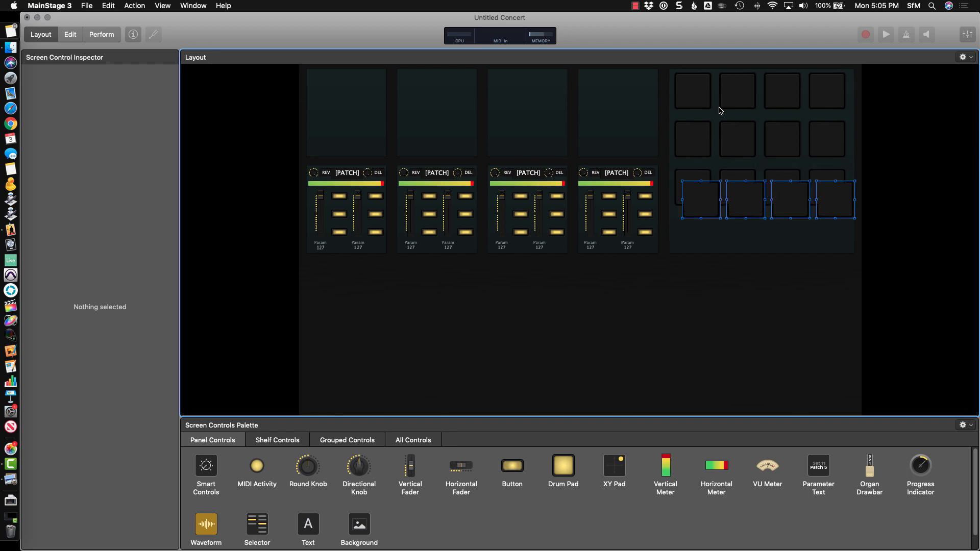
pyautogui.press('Left')
pyautogui.press('Left')
pyautogui.press('Up')
pyautogui.press('Up')
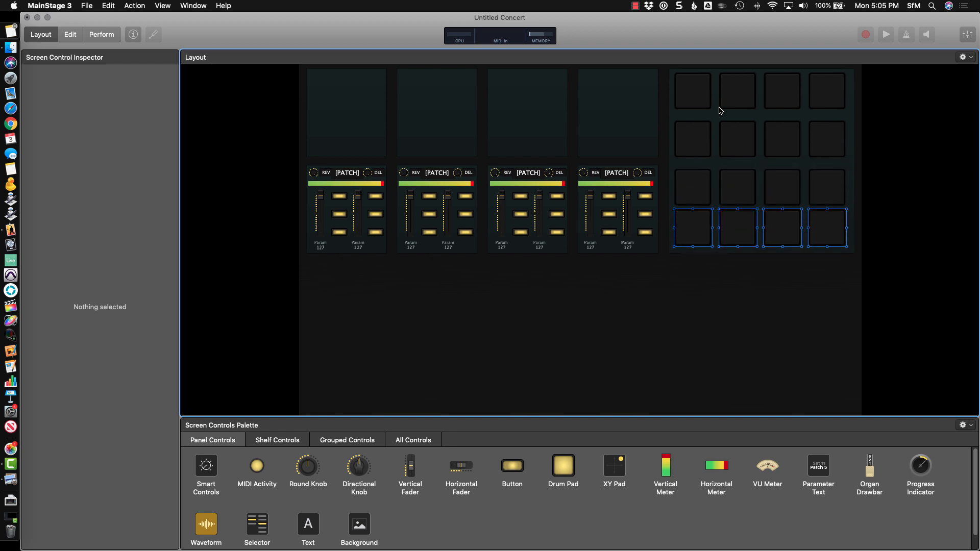
pyautogui.press('Down')
pyautogui.press('Down')
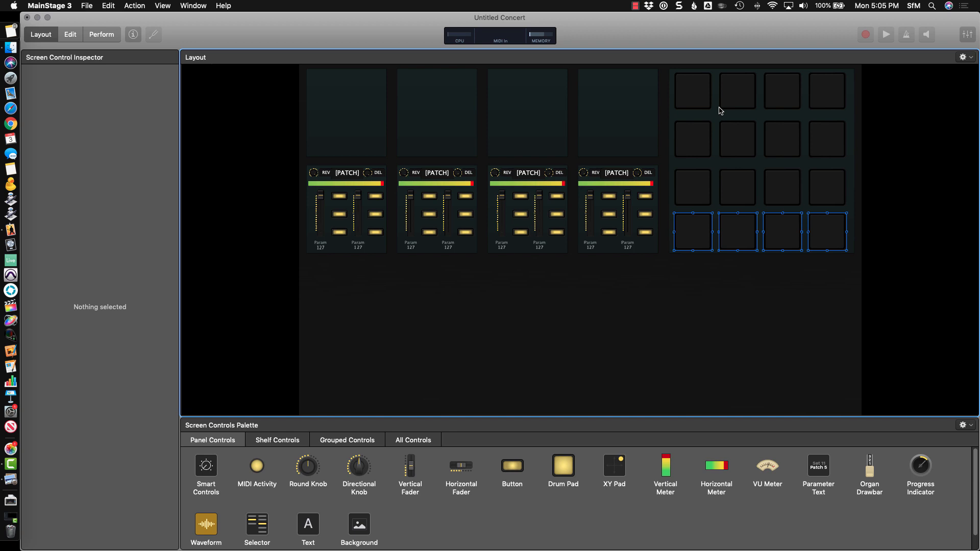
# Extend the drum pad panel's background slightly downward and lower the bottom row of pads to match the spacing of the other rows
pyautogui.click(716, 118)
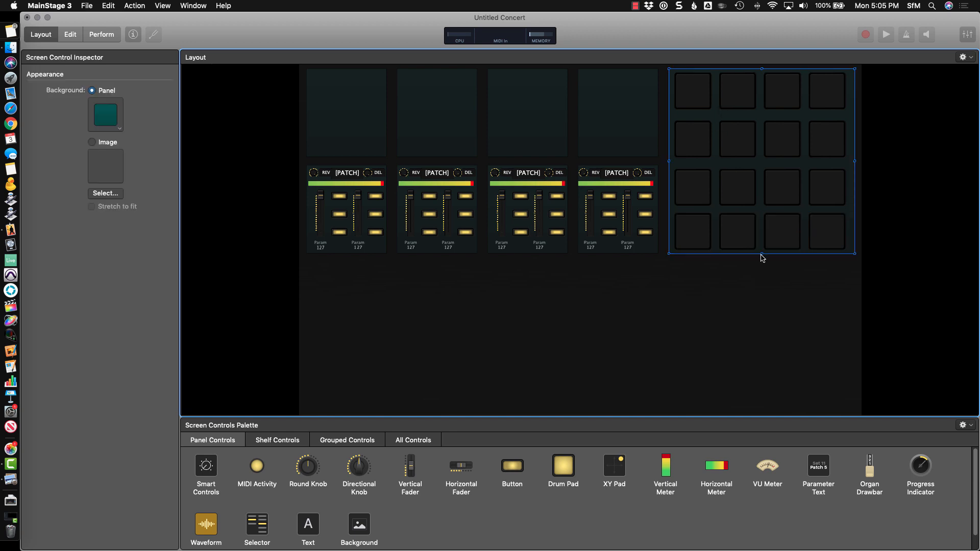
pyautogui.moveTo(762, 254); pyautogui.dragTo(762, 262)
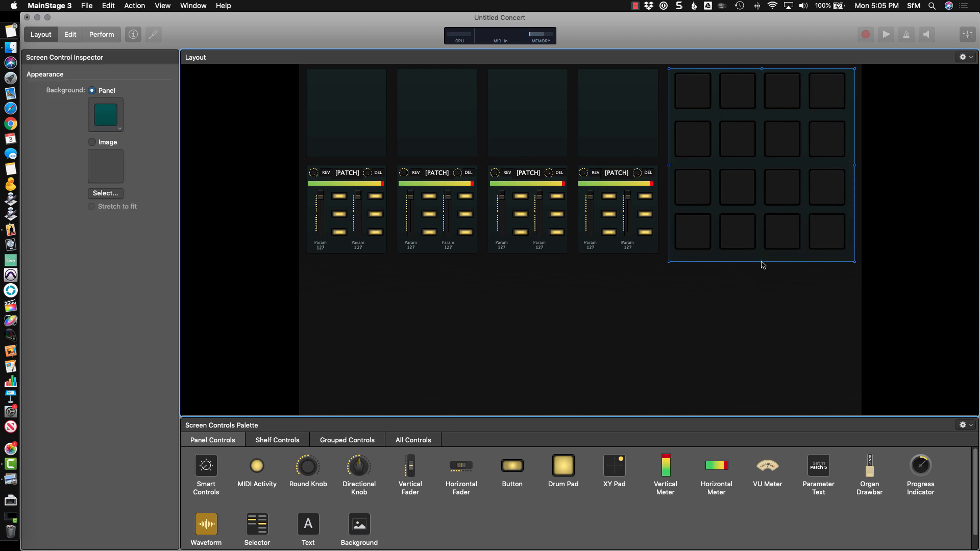
pyautogui.click(709, 232)
pyautogui.keyDown('shift'); pyautogui.click(734, 231); pyautogui.keyUp('shift')
pyautogui.keyDown('shift'); pyautogui.click(788, 229); pyautogui.keyUp('shift')
pyautogui.keyDown('shift'); pyautogui.click(824, 230); pyautogui.keyUp('shift')
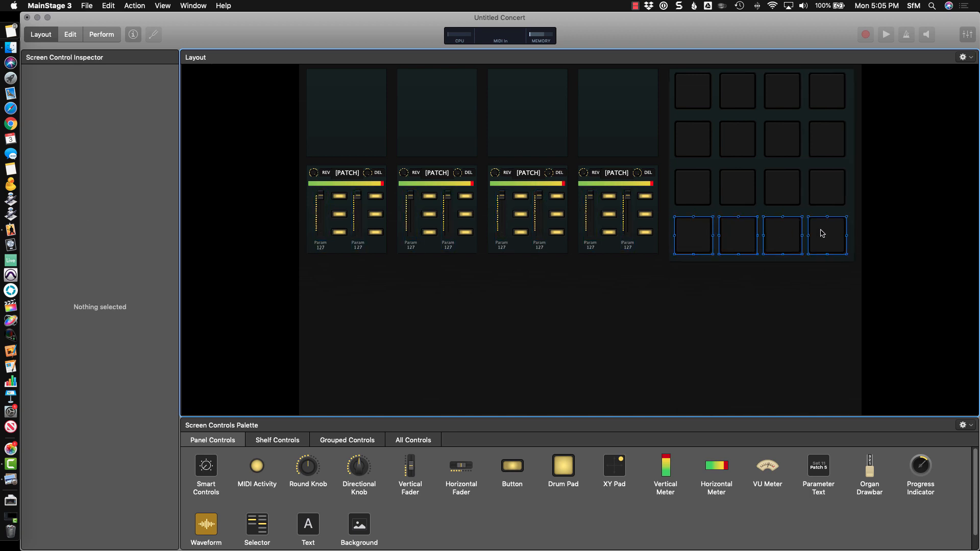
pyautogui.click(764, 317)
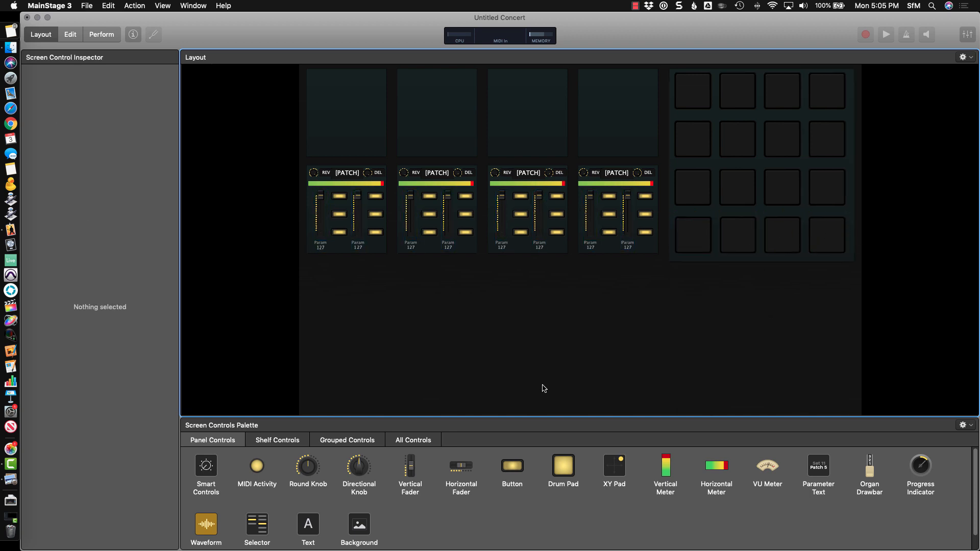
# Duplicate the first panel's REV label, place the copy under the first drum pad of the top row and change its text to C
pyautogui.click(326, 173)
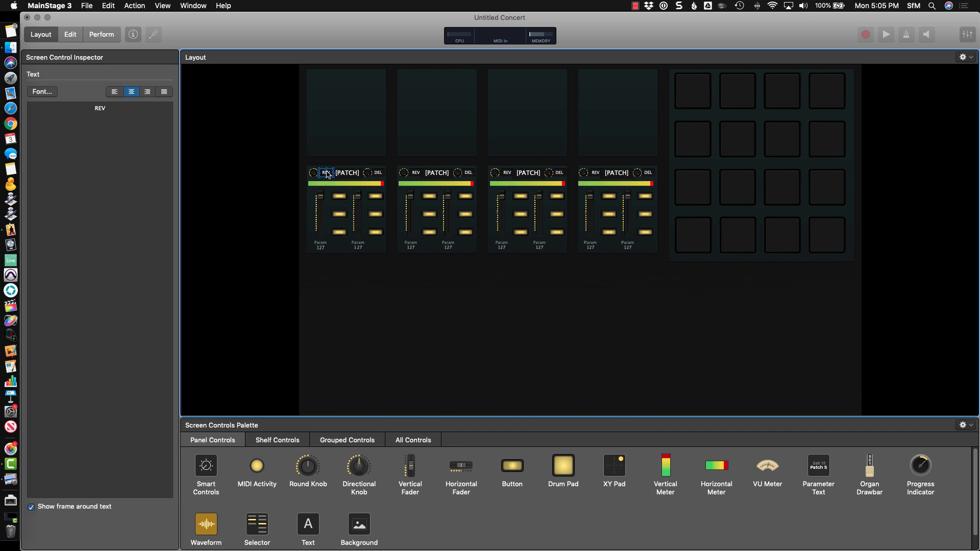
pyautogui.press('super+d')
pyautogui.moveTo(334, 183); pyautogui.dragTo(623, 162)
pyautogui.moveTo(686, 123); pyautogui.dragTo(692, 116)
pyautogui.doubleClick(100, 108)
pyautogui.press('BackSpace')
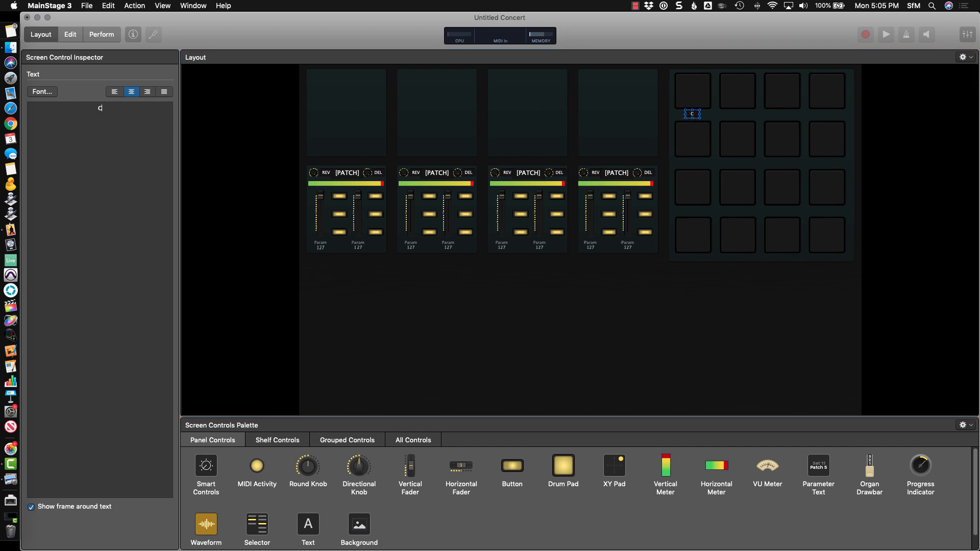
pyautogui.click(470, 278)
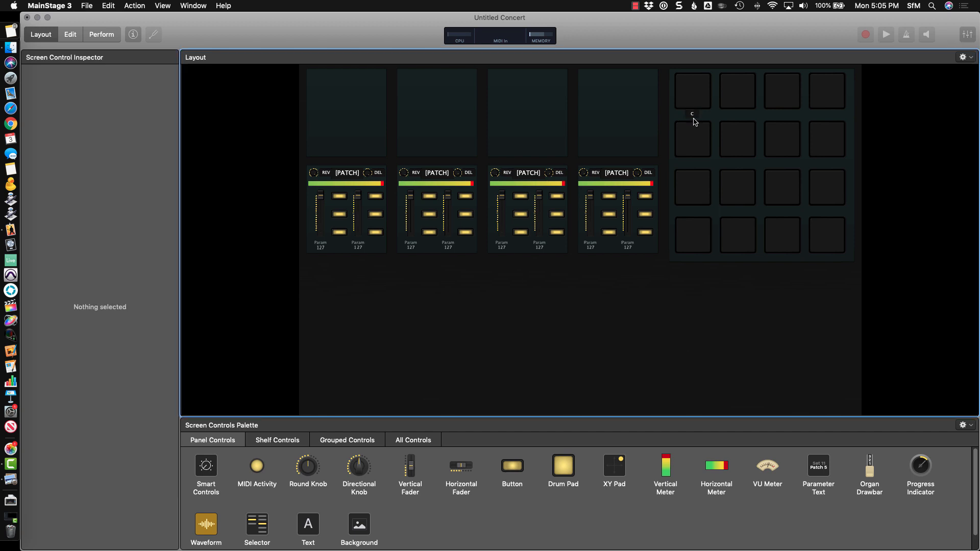
# Duplicate the C label, position the copy under the second drum pad of the top row and change its text to G
pyautogui.click(693, 115)
pyautogui.press('super+d')
pyautogui.press('Up')
pyautogui.press('Up')
pyautogui.press('Right')
pyautogui.press('Right')
pyautogui.press('Right')
pyautogui.press('Right')
pyautogui.press('Right')
pyautogui.press('Right')
pyautogui.press('Right')
pyautogui.press('Right')
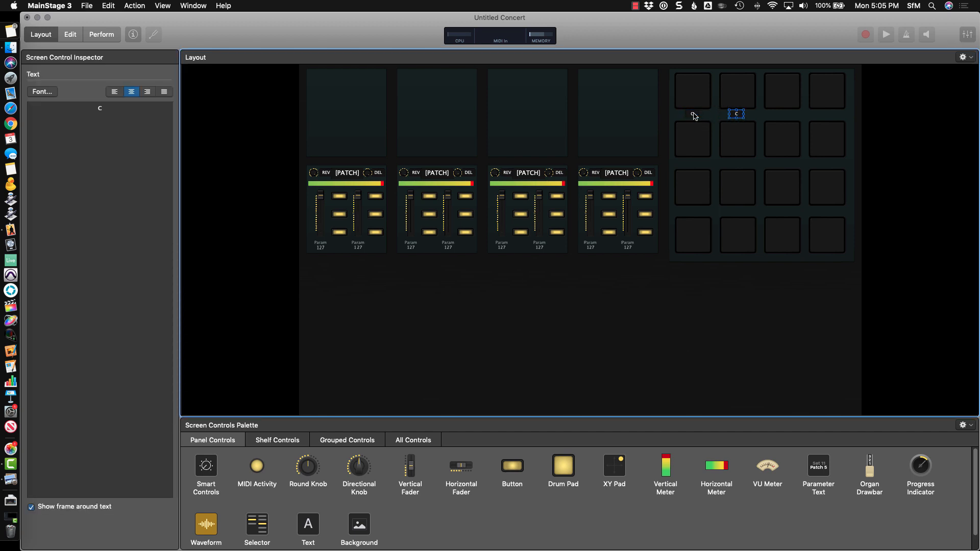
pyautogui.moveTo(124, 107); pyautogui.dragTo(78, 107)
pyautogui.write('g')
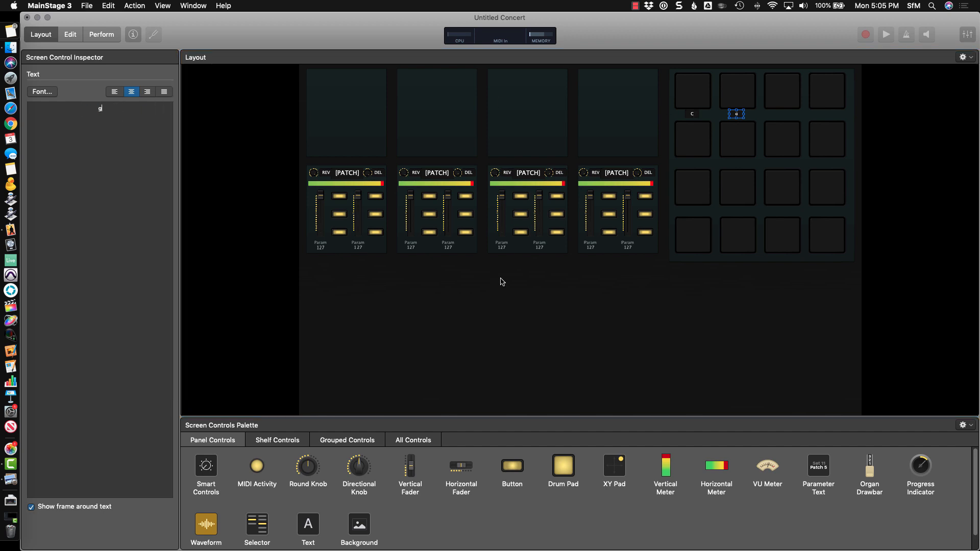
pyautogui.click(782, 293)
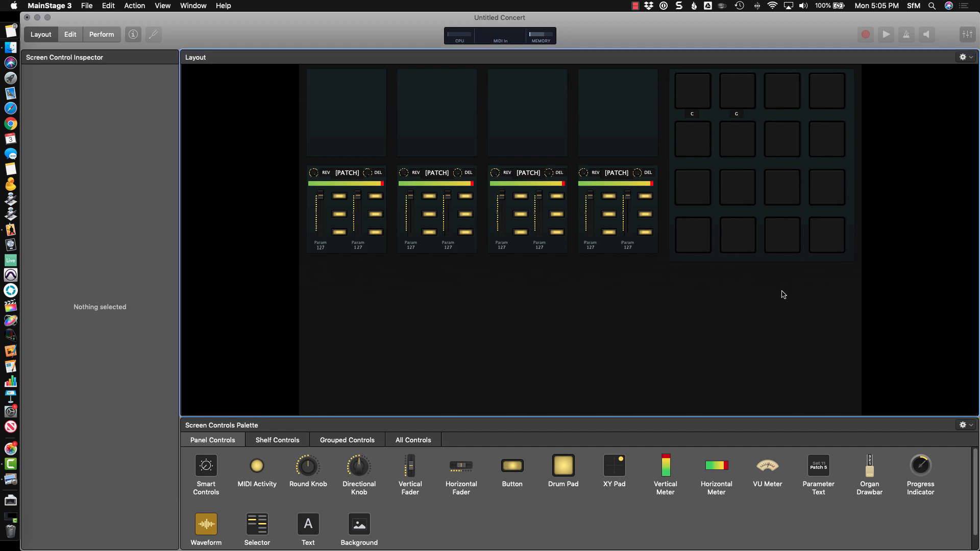
# Duplicate the C and G labels together and align the copies under the third and fourth drum pads of the top row
pyautogui.click(692, 115)
pyautogui.keyDown('shift'); pyautogui.click(736, 118); pyautogui.keyUp('shift')
pyautogui.press('super+d')
pyautogui.press('Up')
pyautogui.press('Up')
pyautogui.press('Up')
pyautogui.press('Up')
pyautogui.press('Up')
pyautogui.press('Up')
pyautogui.press('Up')
pyautogui.press('Up')
pyautogui.press('Right')
pyautogui.press('Right')
pyautogui.press('Right')
pyautogui.press('Right')
pyautogui.press('Right')
pyautogui.press('Right')
pyautogui.press('Right')
pyautogui.press('Right')
pyautogui.press('Right')
pyautogui.press('Right')
pyautogui.press('Right')
pyautogui.press('Right')
pyautogui.press('Right')
pyautogui.press('Right')
pyautogui.press('Right')
pyautogui.press('Right')
pyautogui.press('Right')
pyautogui.press('Right')
pyautogui.press('Right')
pyautogui.press('Right')
pyautogui.press('Right')
pyautogui.press('Right')
pyautogui.press('Right')
pyautogui.press('Right')
pyautogui.press('Right')
pyautogui.press('Right')
pyautogui.press('Right')
pyautogui.press('Right')
pyautogui.press('Right')
pyautogui.press('Right')
pyautogui.press('Right')
pyautogui.press('Right')
pyautogui.press('Right')
pyautogui.press('Right')
pyautogui.press('Right')
pyautogui.press('Right')
pyautogui.press('Right')
pyautogui.press('Right')
pyautogui.press('Right')
pyautogui.press('Right')
pyautogui.click(810, 336)
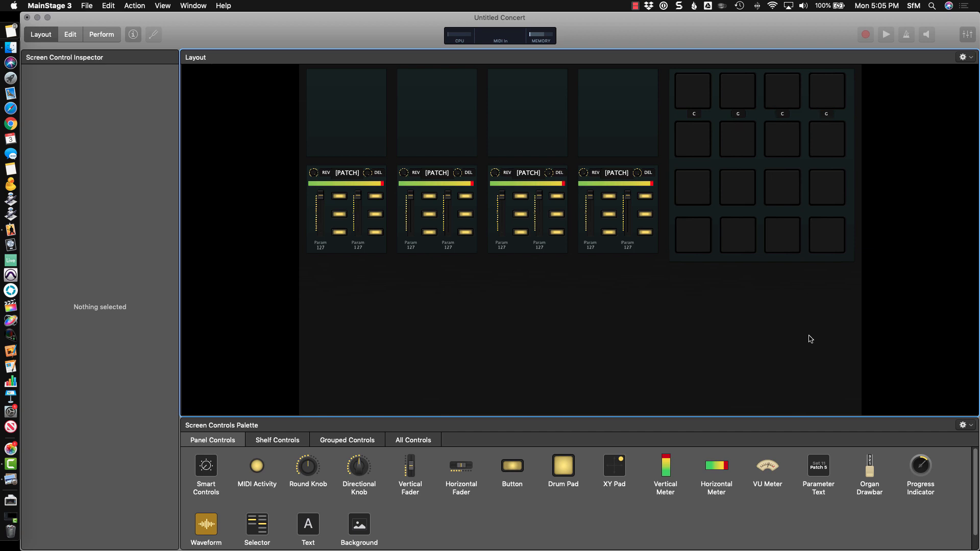
# Change the text of the label under the third drum pad of the top row to D
pyautogui.click(783, 114)
pyautogui.doubleClick(119, 109)
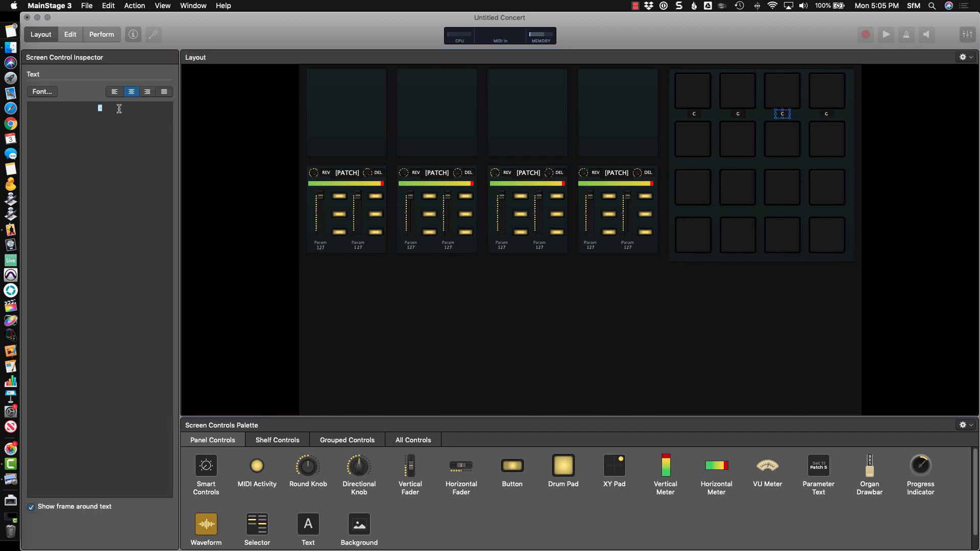
pyautogui.write('D')
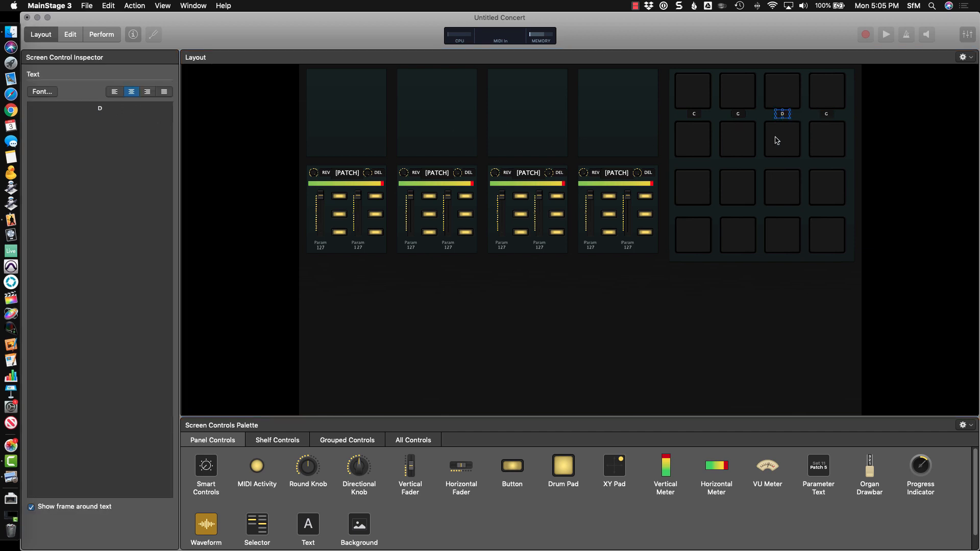
# Change the text of the label under the fourth drum pad of the top row to A
pyautogui.click(826, 114)
pyautogui.doubleClick(119, 122)
pyautogui.write('A')
pyautogui.click(587, 304)
# Select the C, G, D and A labels together and nudge them slightly down between the first two pad rows
pyautogui.click(699, 114)
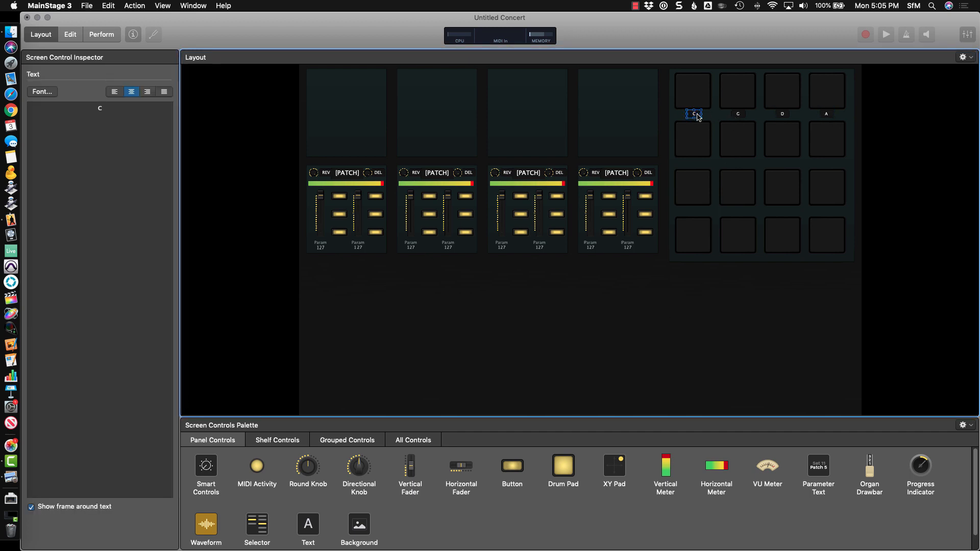
pyautogui.keyDown('shift'); pyautogui.click(738, 115); pyautogui.keyUp('shift')
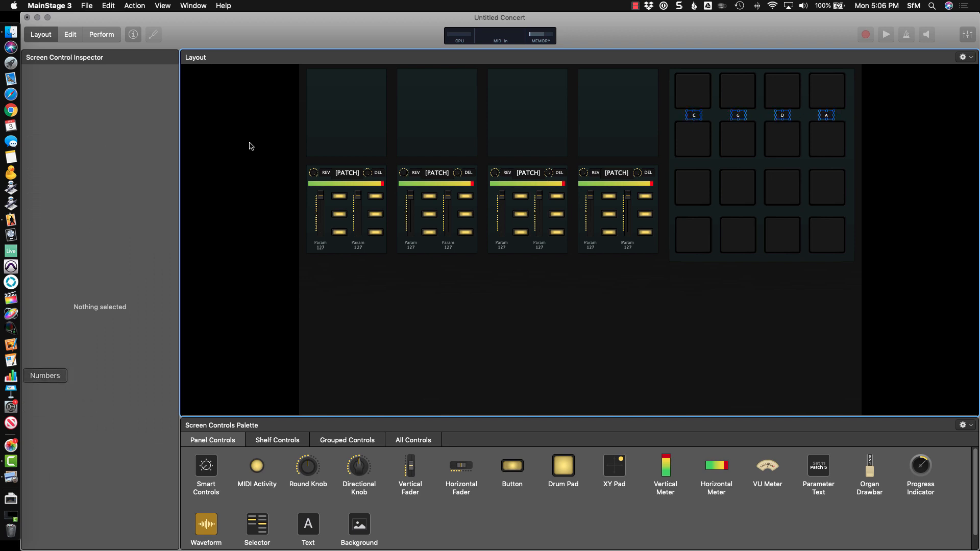
pyautogui.click(786, 347)
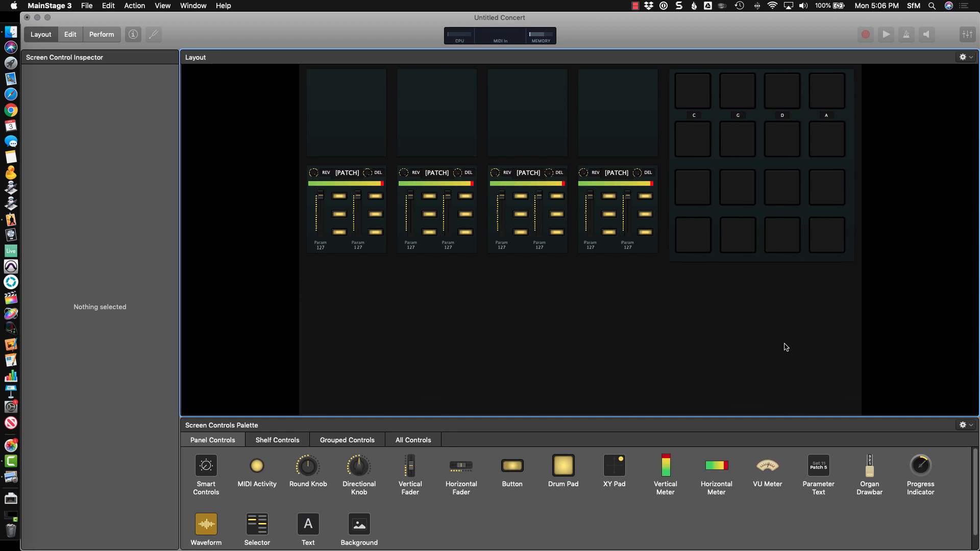
# Turn off the frame around the text for each of the C, G, D and A pad labels
pyautogui.click(695, 116)
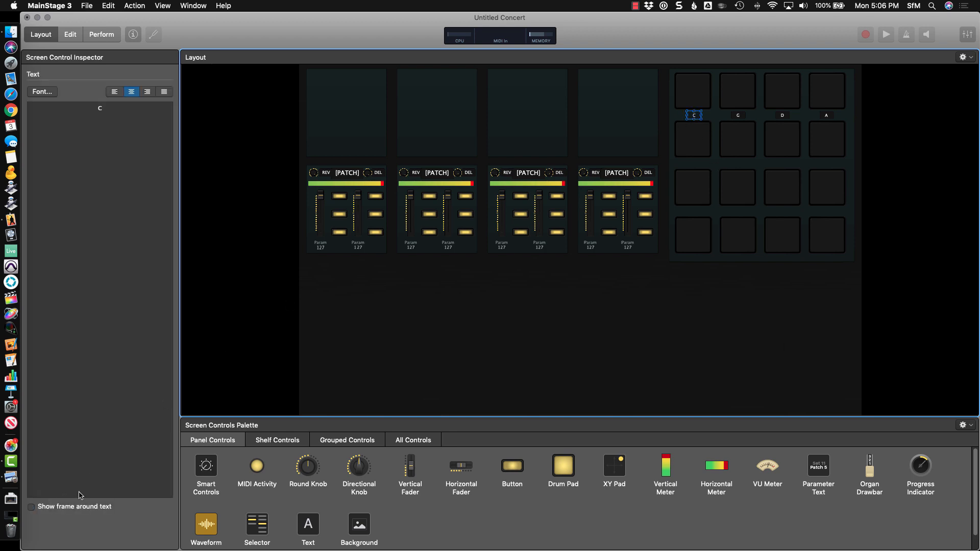
pyautogui.click(740, 116)
pyautogui.click(72, 508)
pyautogui.click(779, 117)
pyautogui.click(38, 508)
pyautogui.click(831, 117)
pyautogui.click(30, 508)
pyautogui.click(335, 401)
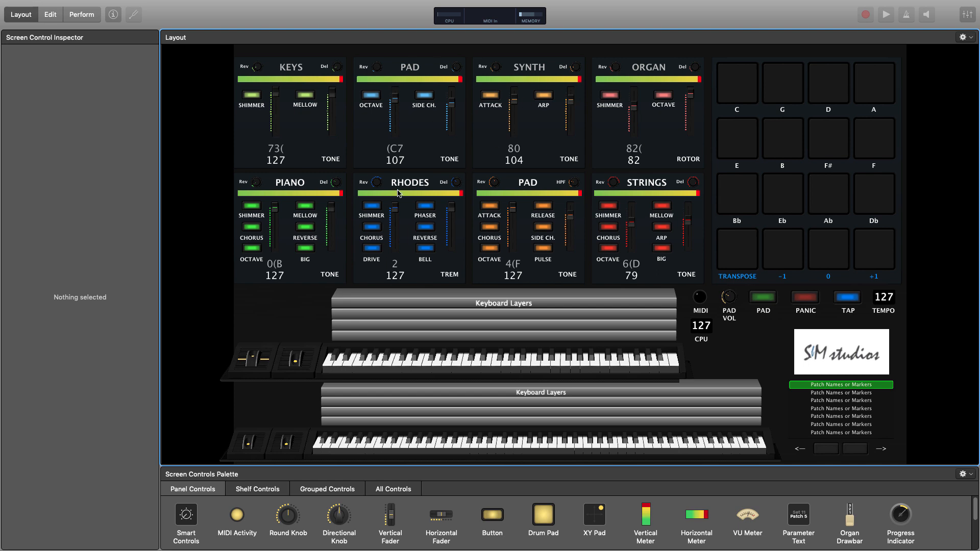
# Examine the hardware input assignments of the volume fader, MELLOW button and Rev knob in the KEYS panel
pyautogui.click(275, 100)
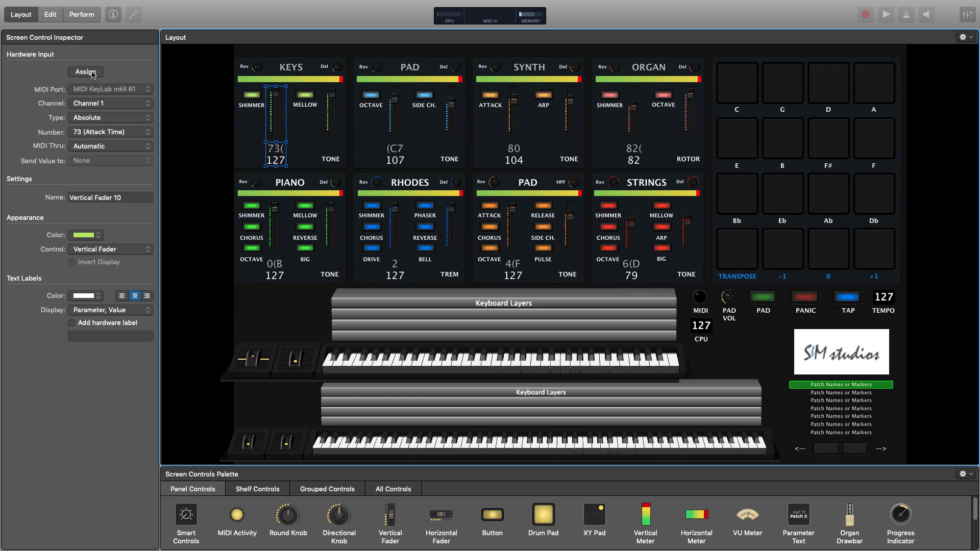
pyautogui.click(306, 97)
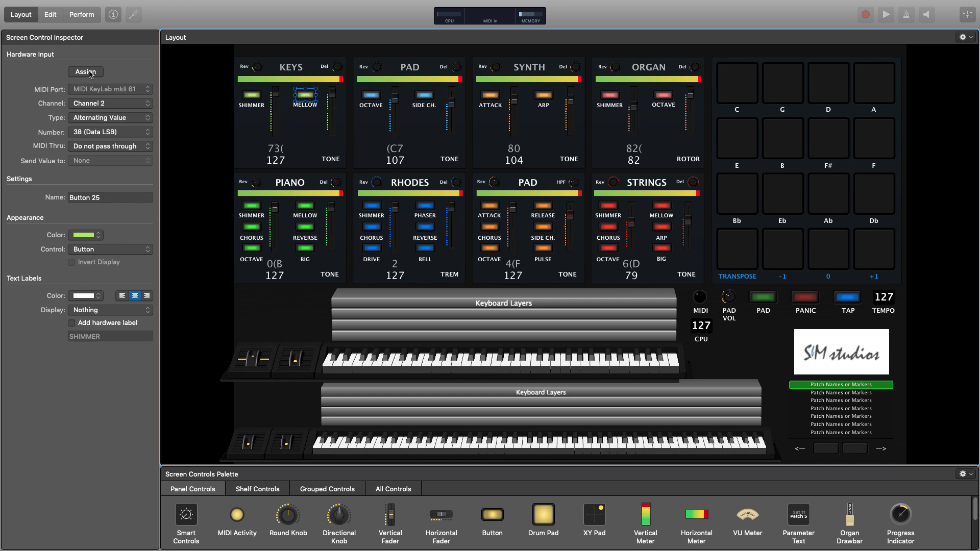
pyautogui.click(258, 67)
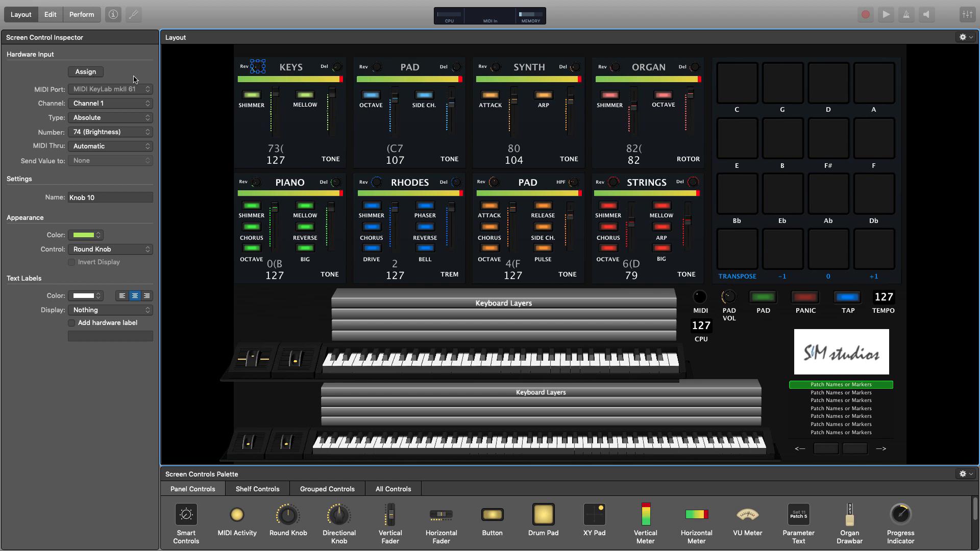
pyautogui.click(194, 89)
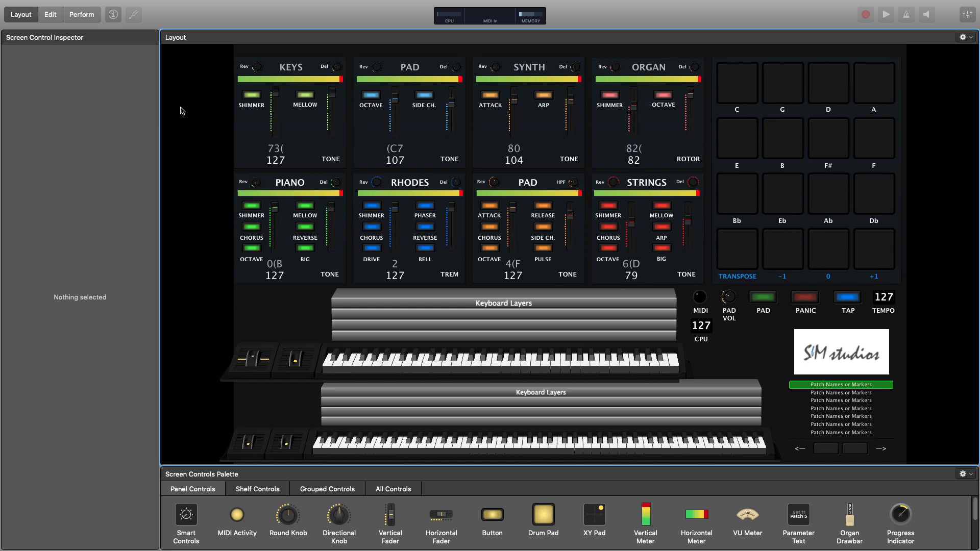
# Switch to Edit mode and review the [TEMPLATE] patch and the concert-level channel strips through to REVERB
pyautogui.click(50, 14)
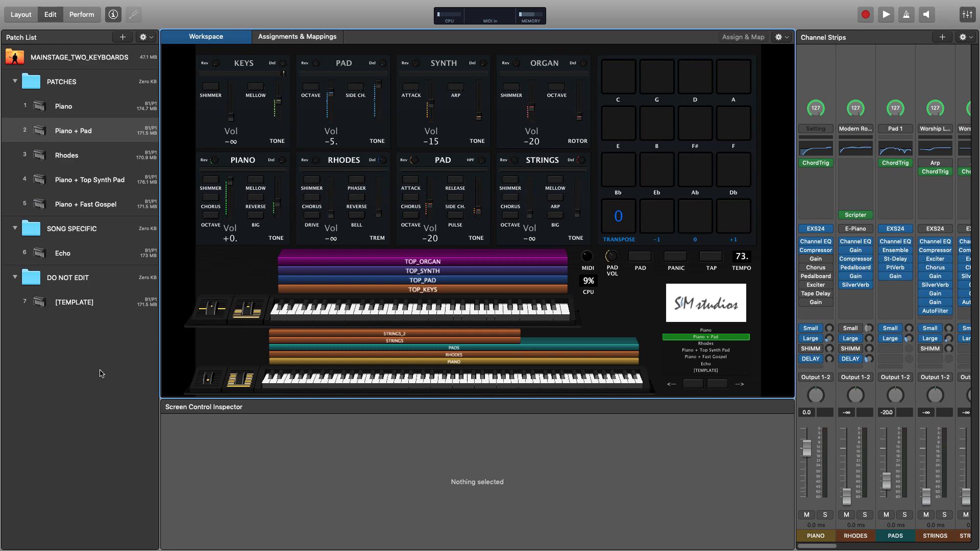
pyautogui.click(82, 306)
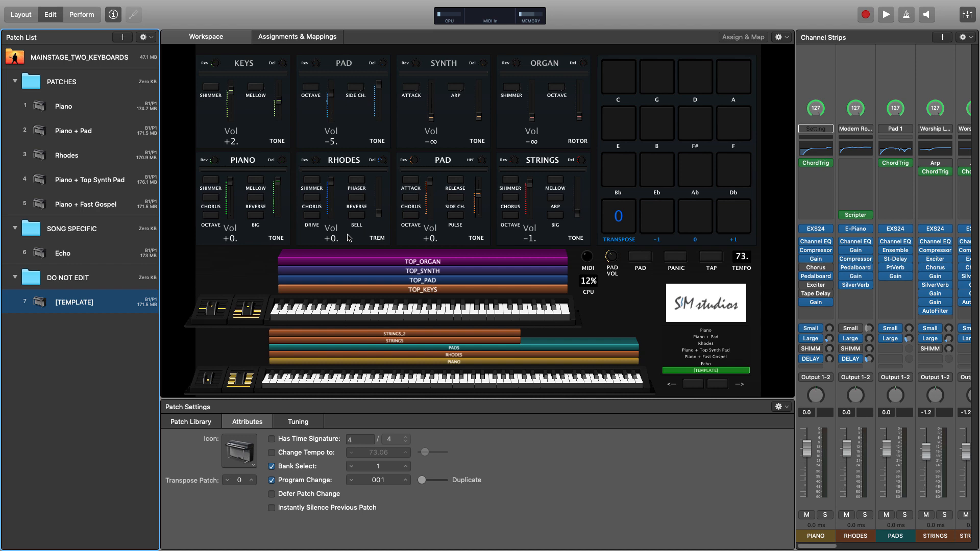
pyautogui.click(81, 60)
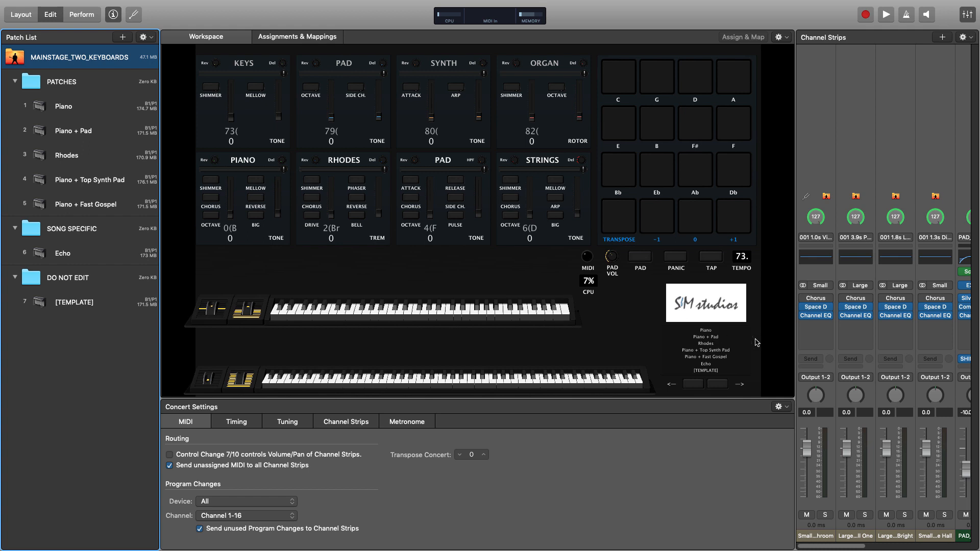
pyautogui.hscroll(5, 871, 391)
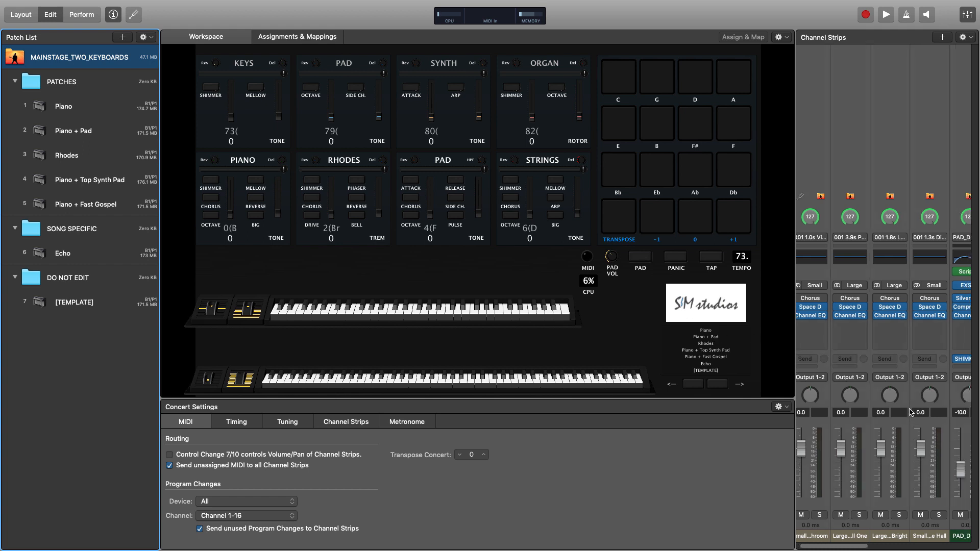
pyautogui.hscroll(3, 911, 412)
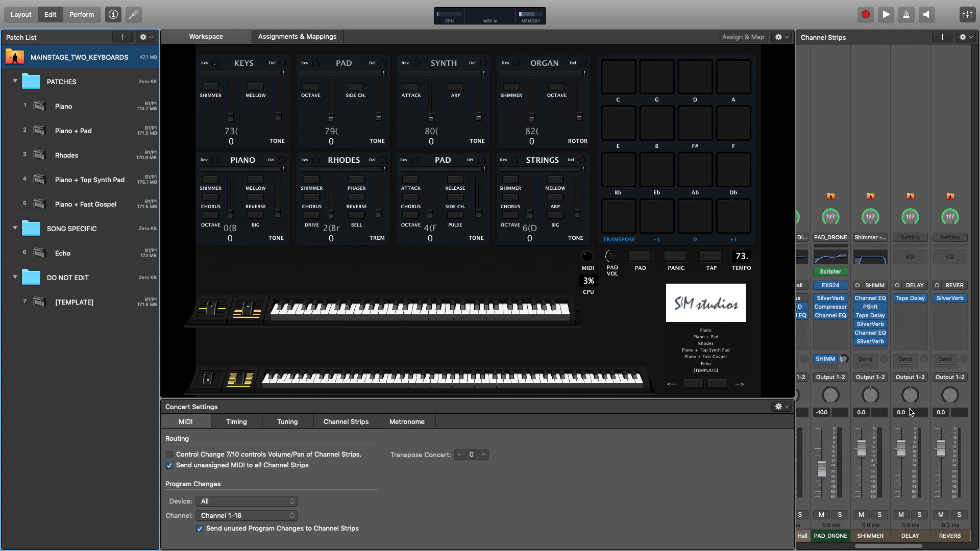
pyautogui.hscroll(-1, 911, 413)
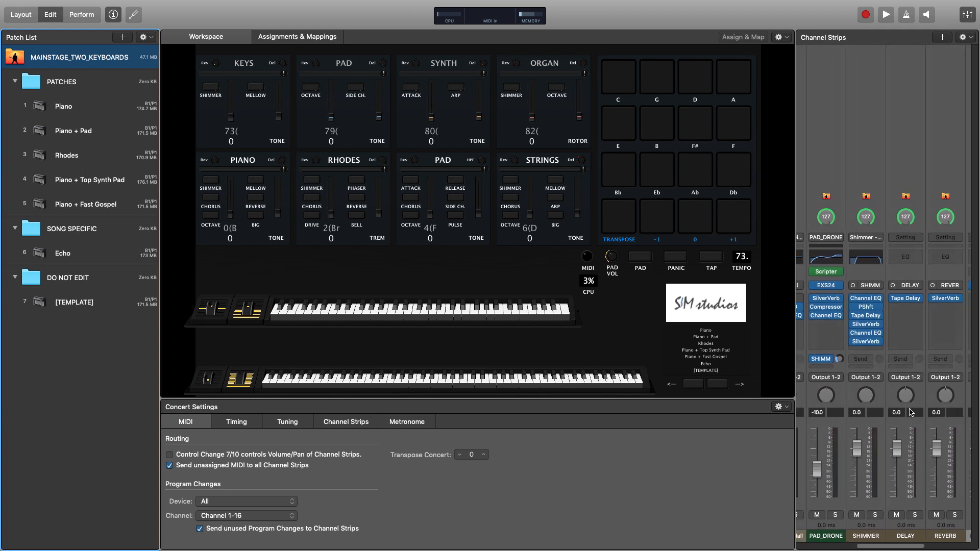
# Open the Scripter plug-in on the PAD_DRONE channel strip, read through its script in the editor and close both windows
pyautogui.click(816, 537)
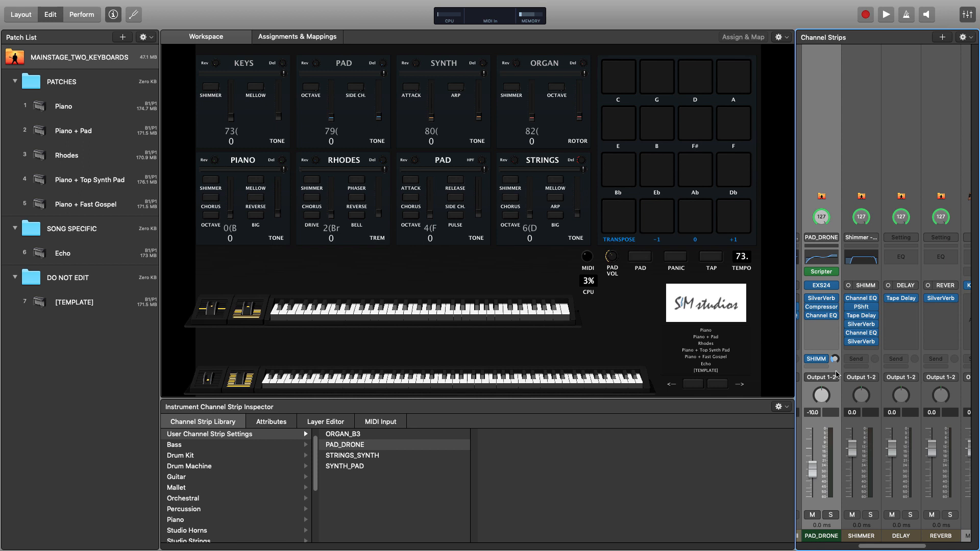
pyautogui.click(823, 272)
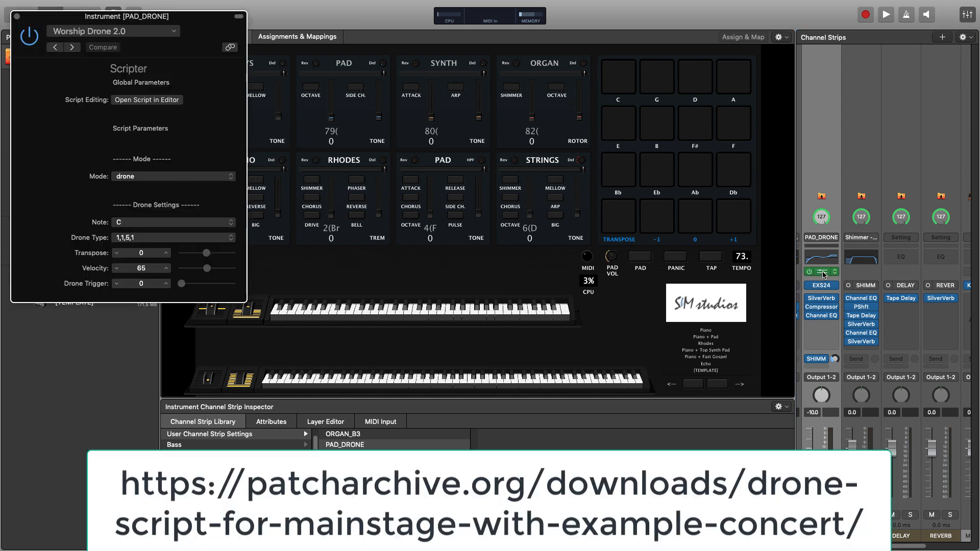
pyautogui.click(154, 101)
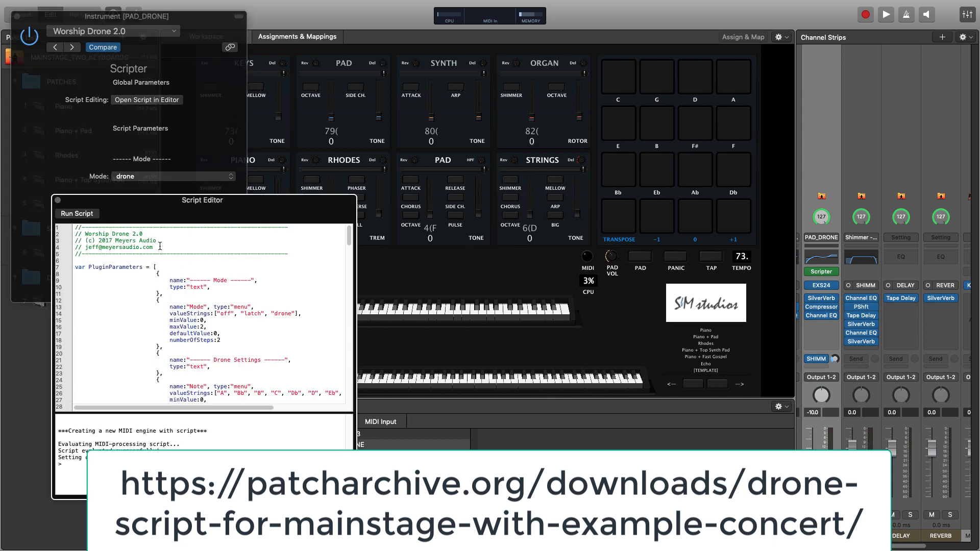
pyautogui.scroll(-4, 185, 273)
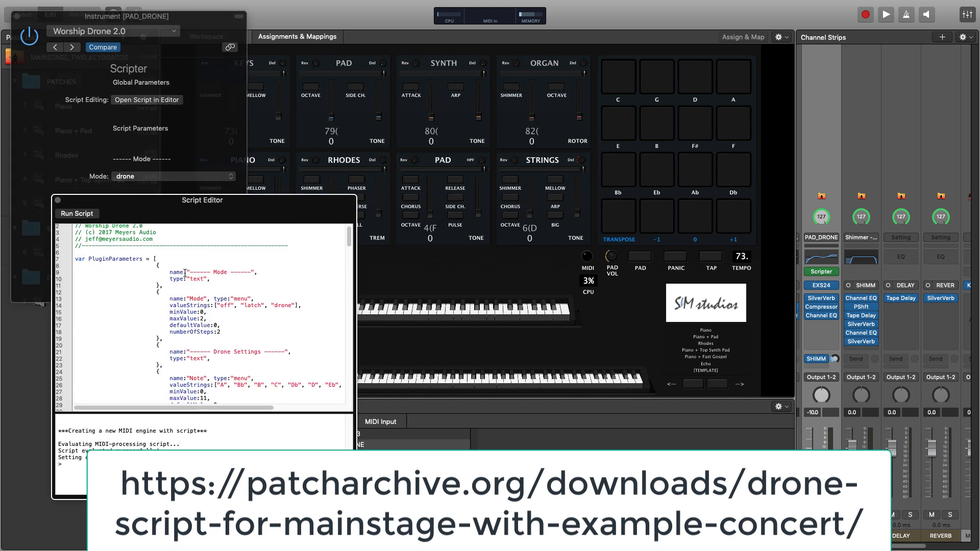
pyautogui.scroll(4, 184, 273)
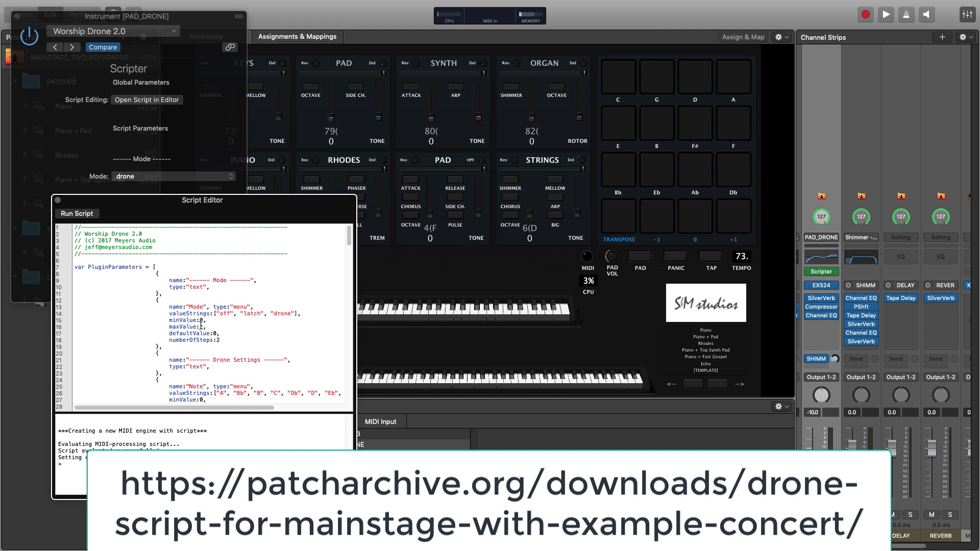
pyautogui.scroll(-15, 201, 327)
pyautogui.scroll(-20, 201, 327)
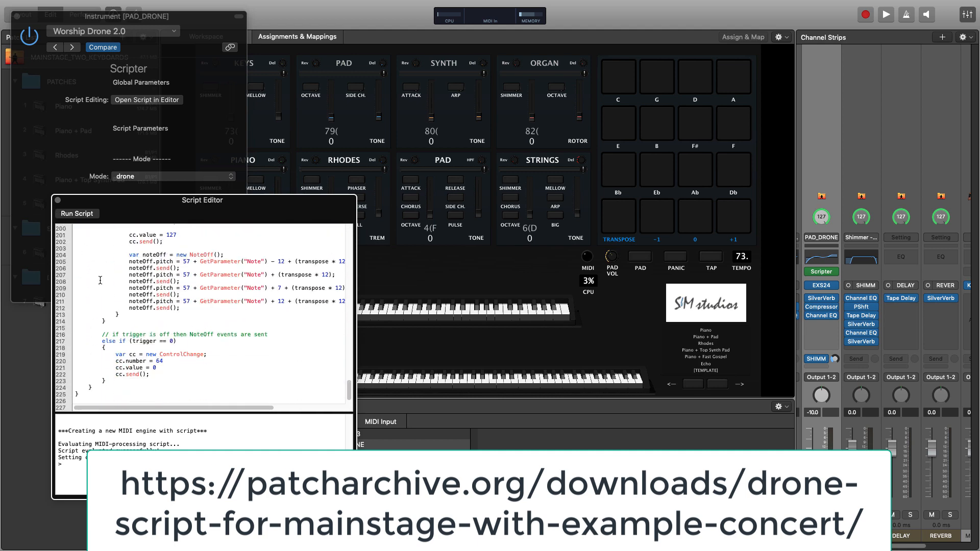
pyautogui.click(57, 200)
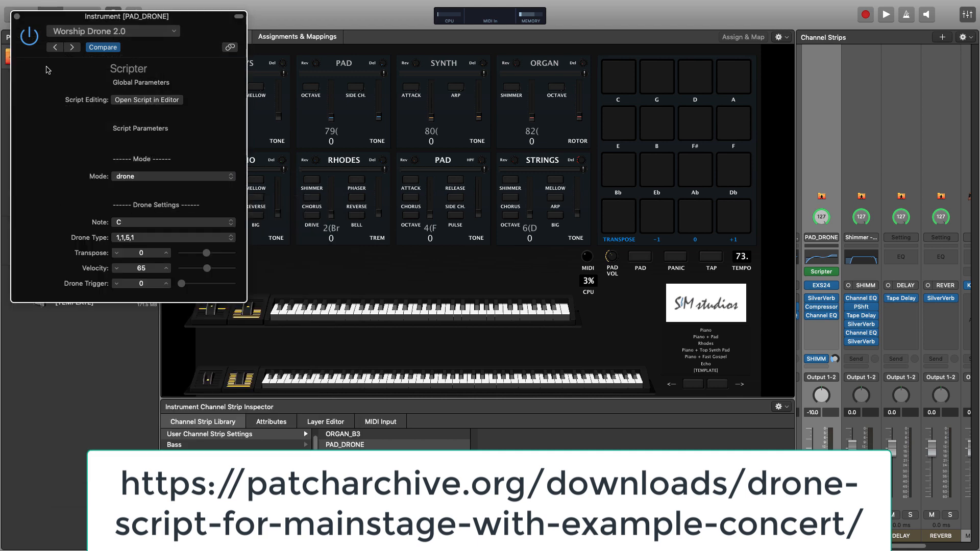
pyautogui.click(17, 17)
# Inspect the EXS24 instrument on the PAD_DRONE channel strip and close its window
pyautogui.click(832, 101)
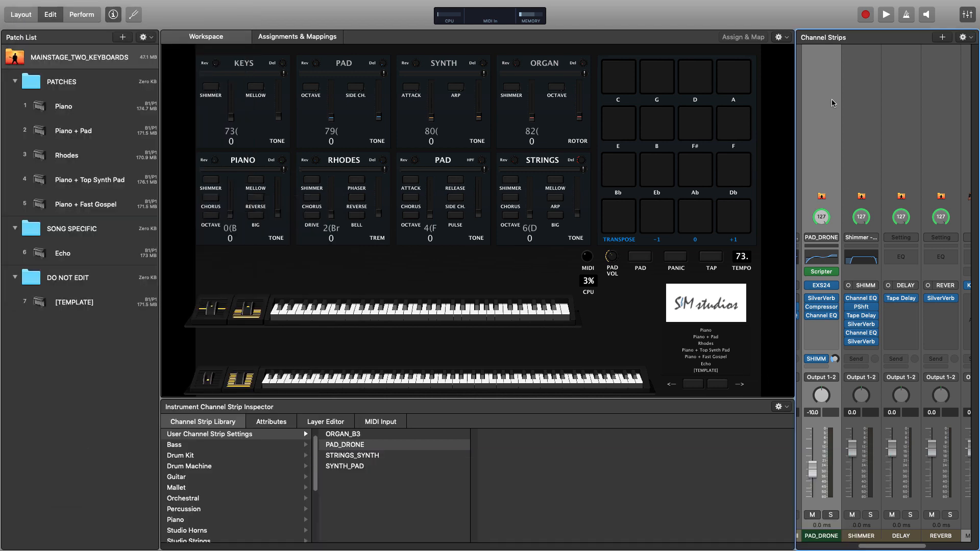
pyautogui.click(828, 286)
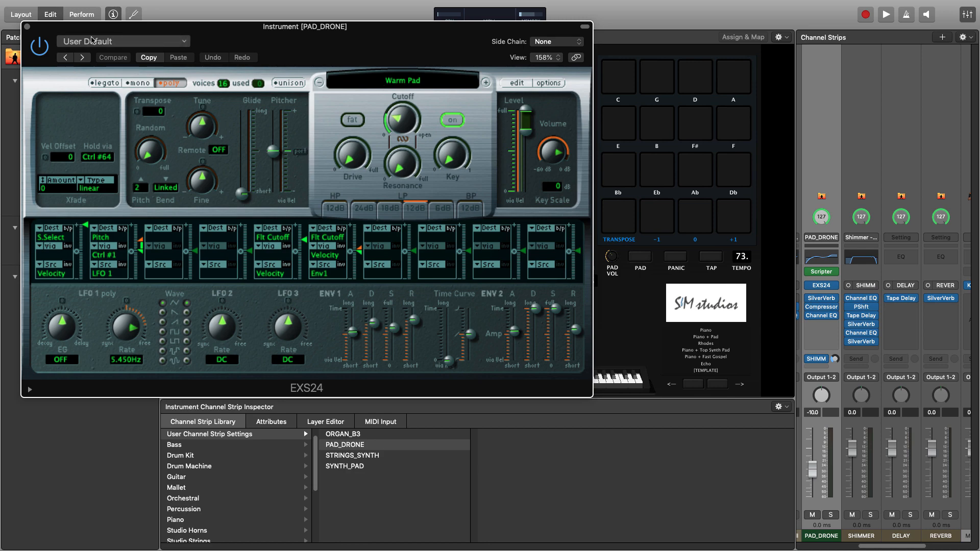
pyautogui.click(27, 27)
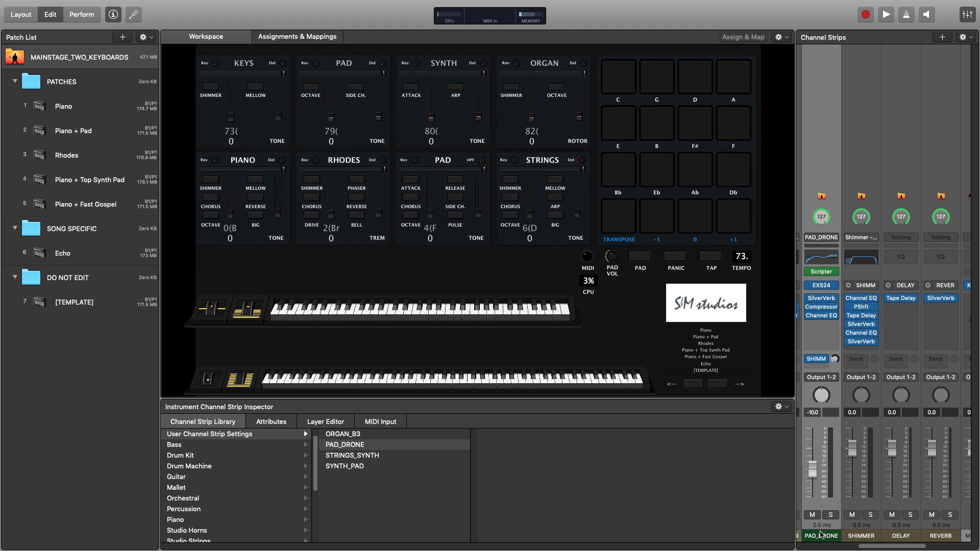
# Review the concert-level SHIMMER, DELAY and REVERB aux channel strips
pyautogui.click(867, 540)
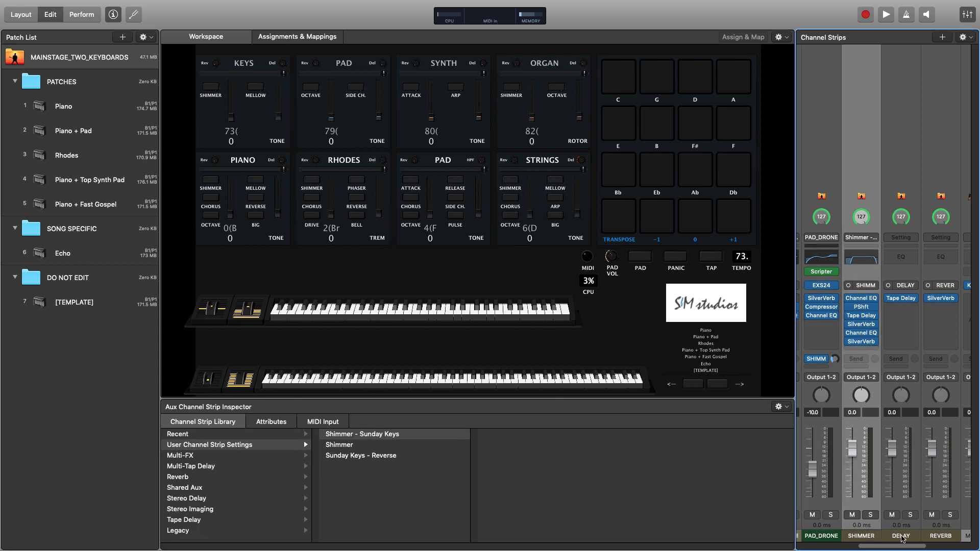
pyautogui.click(904, 539)
pyautogui.click(868, 540)
pyautogui.click(905, 538)
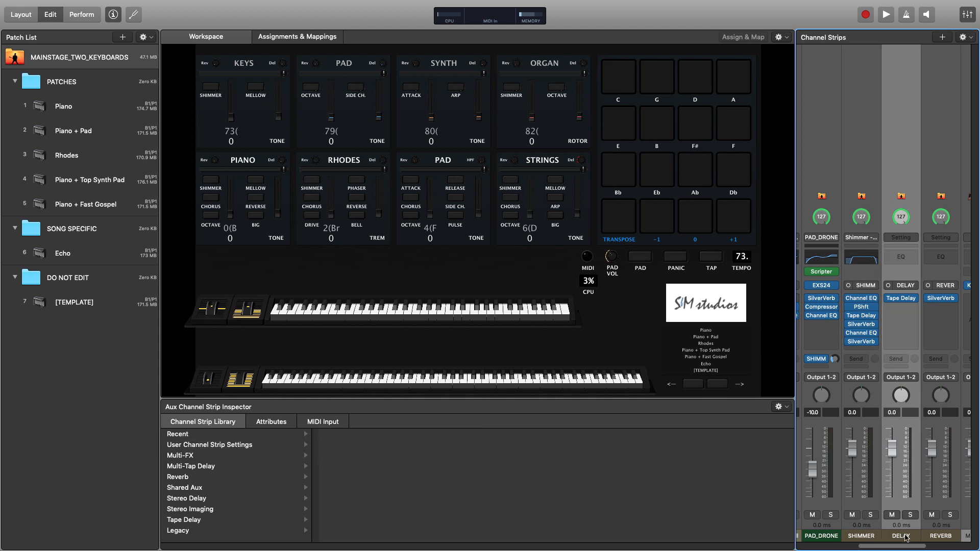
pyautogui.click(945, 540)
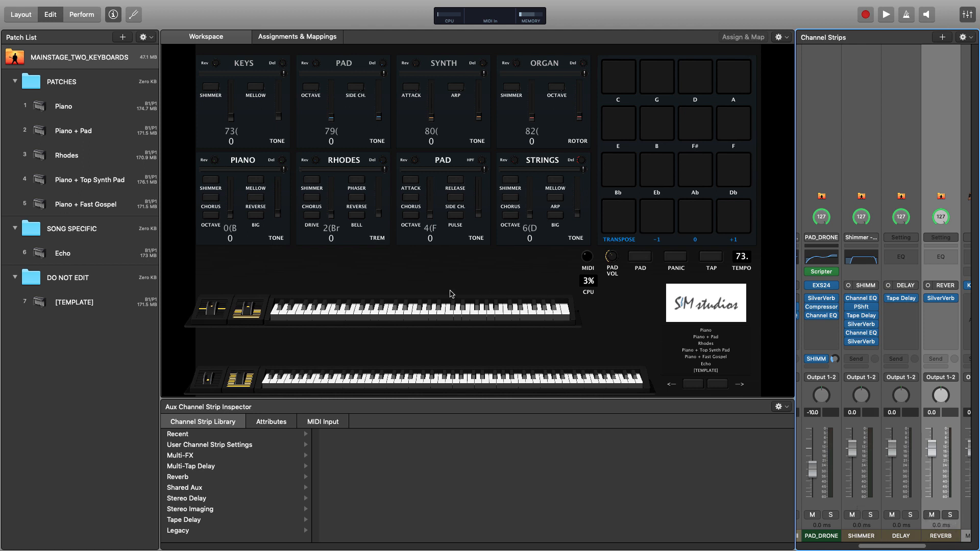
# Compare the [TEMPLATE] patch with the concert level, reviewing the PAD_DRONE, SHIMMER, DELAY and REVERB channel strips
pyautogui.click(74, 302)
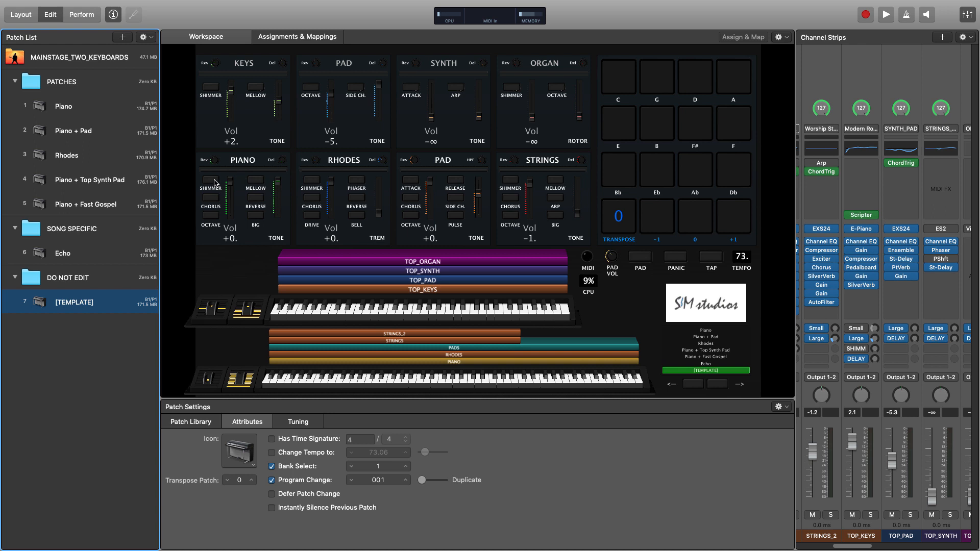
pyautogui.click(96, 59)
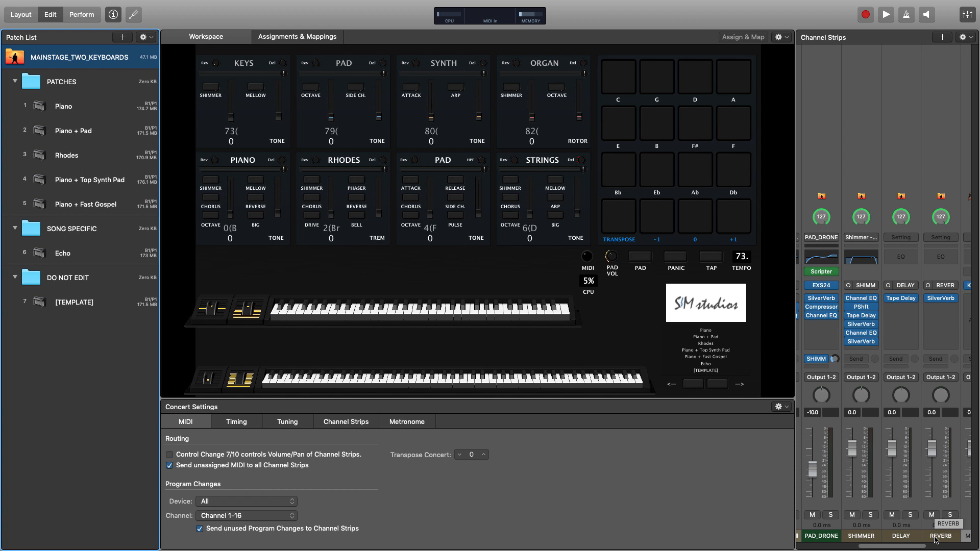
pyautogui.click(861, 536)
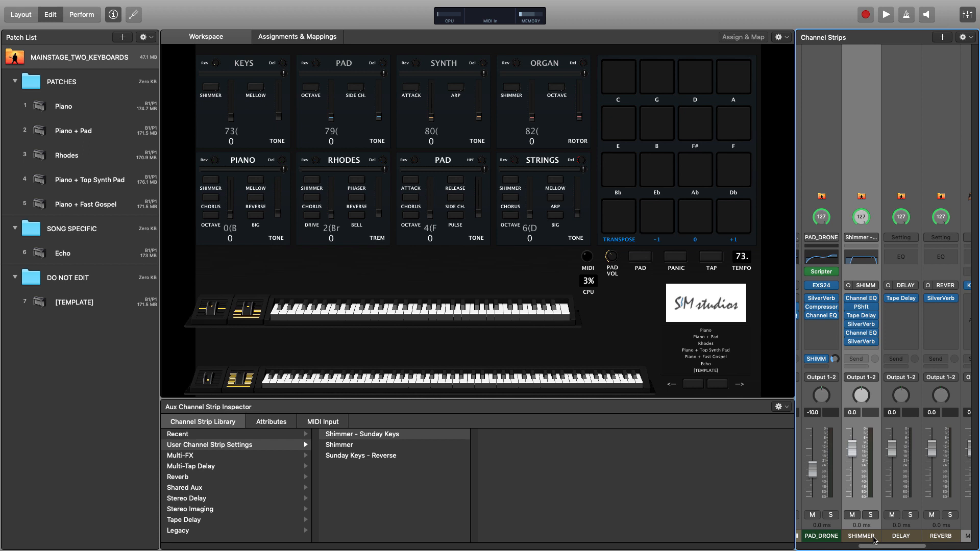
pyautogui.click(830, 540)
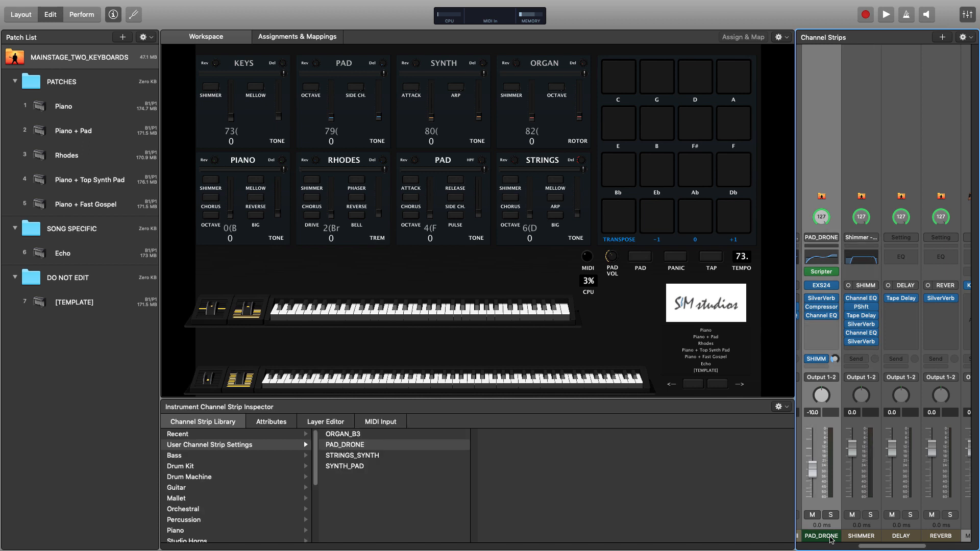
pyautogui.click(864, 539)
pyautogui.click(900, 541)
pyautogui.click(936, 541)
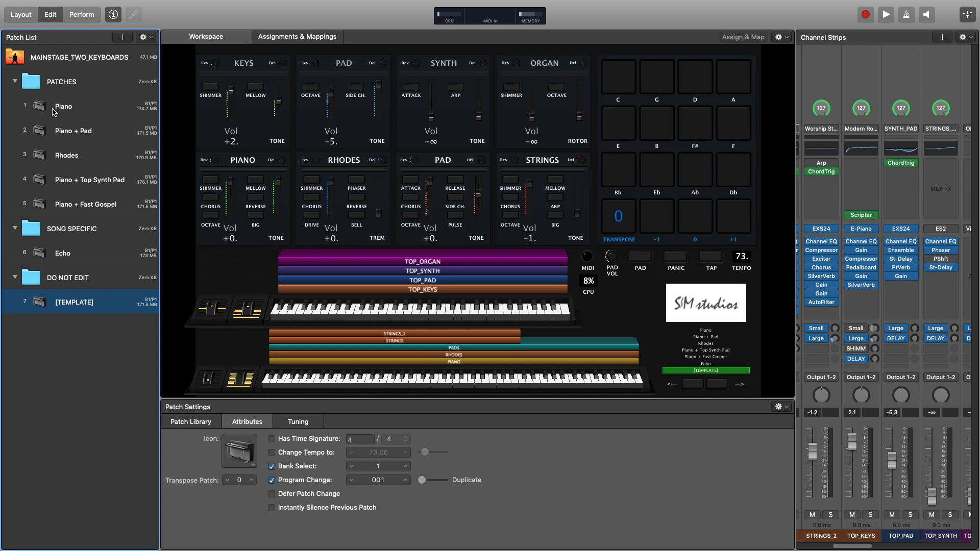
# Compare the control settings of the Piano + Pad and Piano + Fast Gospel patches
pyautogui.click(64, 133)
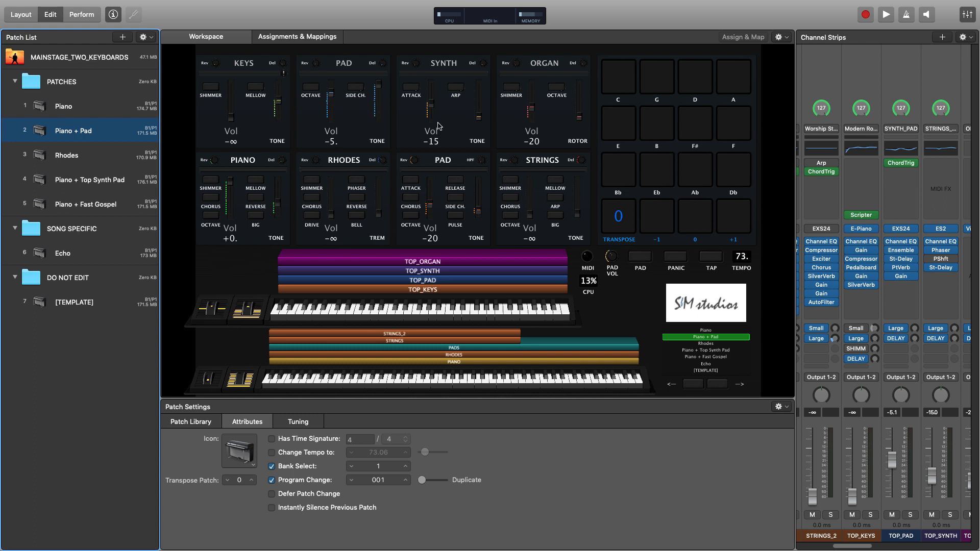
pyautogui.click(101, 206)
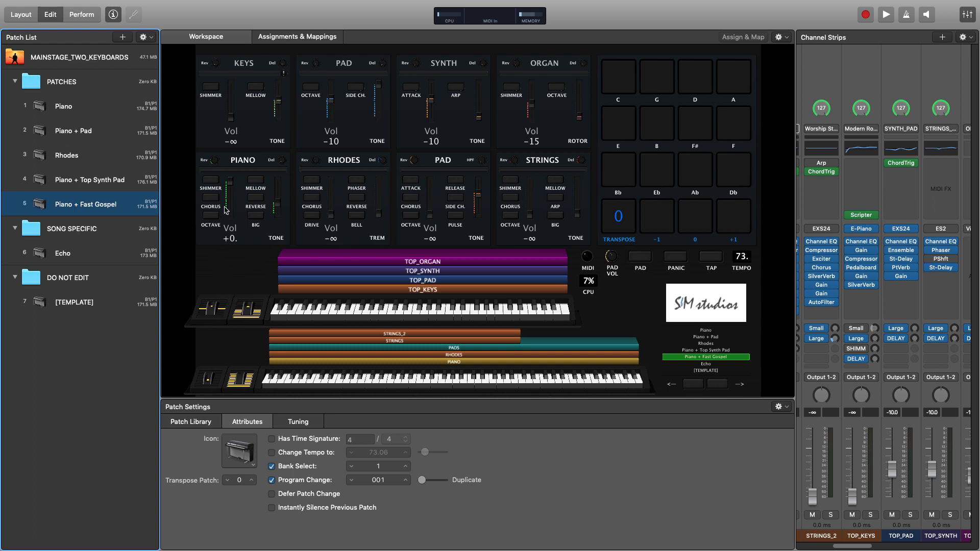
# Check the Rhodes patch's settings and duplicate the [TEMPLATE] patch in the DO NOT EDIT folder
pyautogui.click(95, 157)
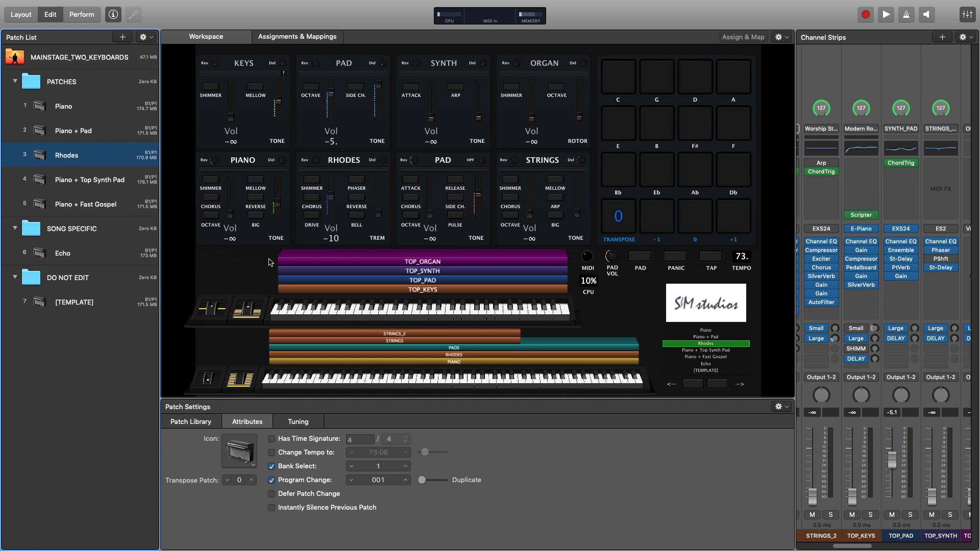
pyautogui.click(76, 304)
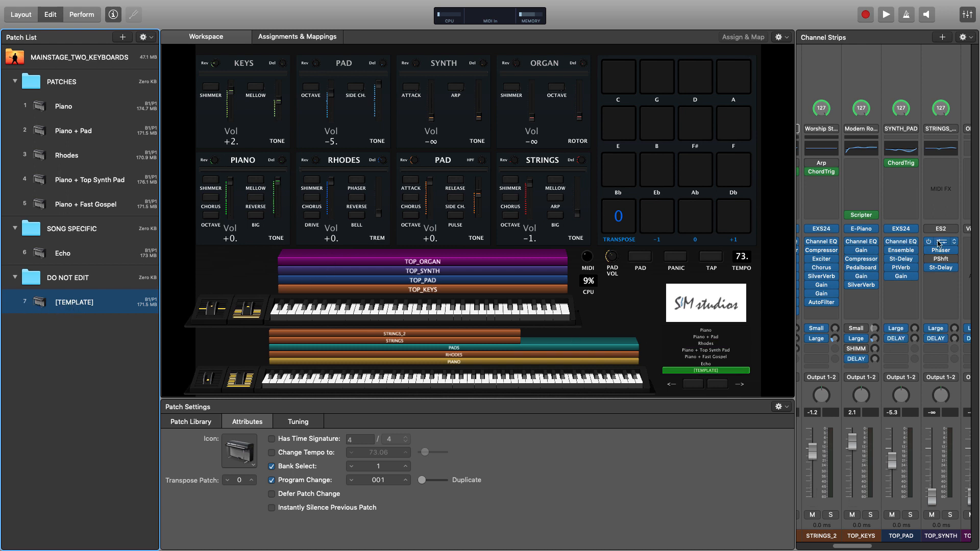
pyautogui.rightClick(84, 306)
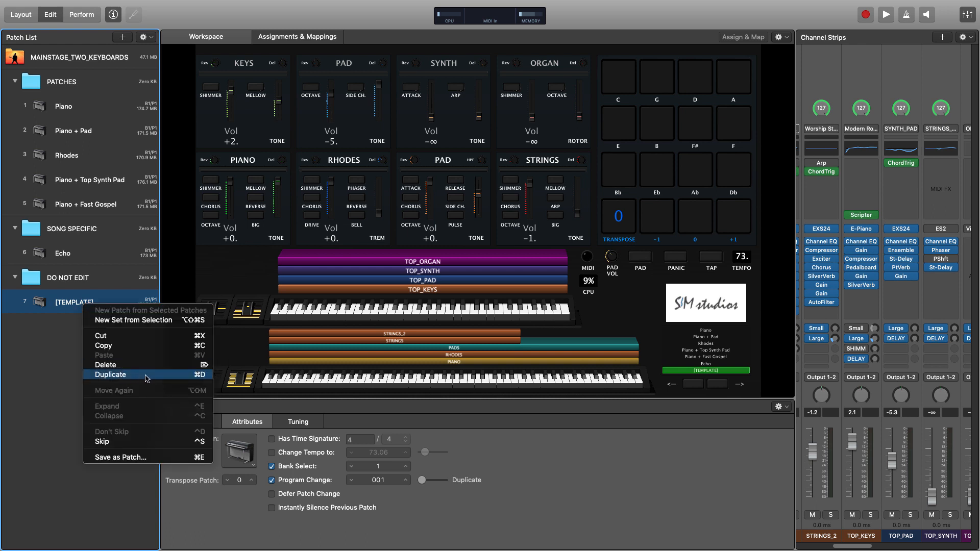
pyautogui.click(107, 375)
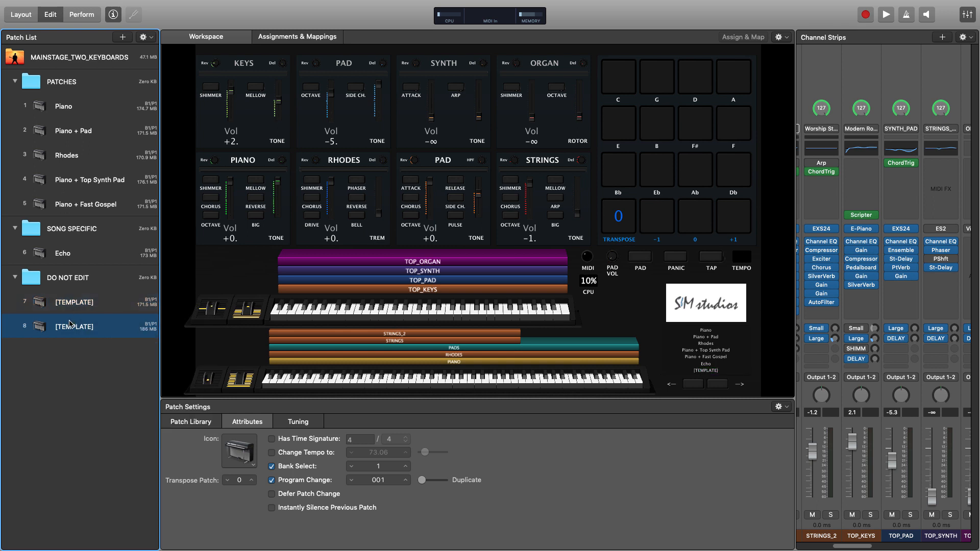
# Rename the duplicated template patch "Rhodes + Pad" and move it directly below Rhodes in the PATCHES folder
pyautogui.doubleClick(69, 327)
pyautogui.write('Rhodes + Pad')
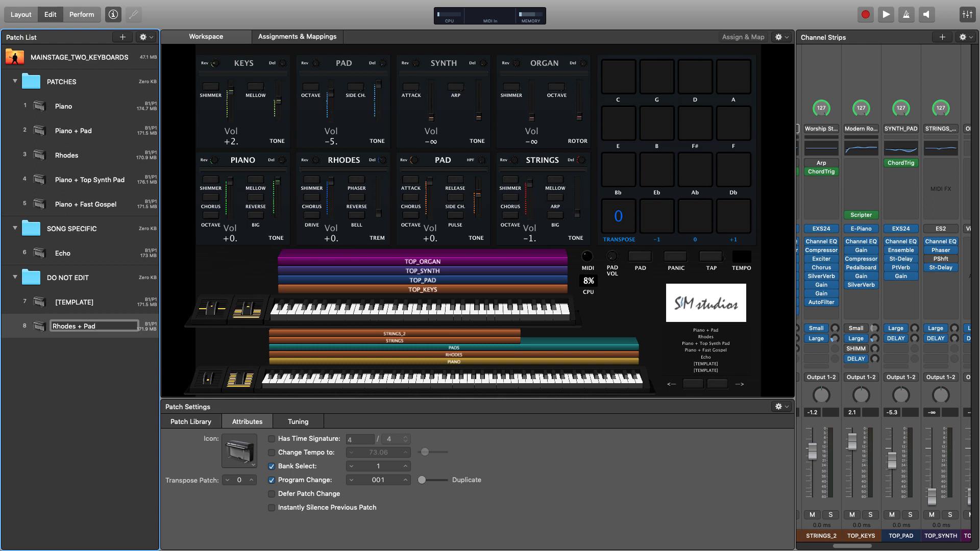
pyautogui.press('Return')
pyautogui.moveTo(41, 326); pyautogui.dragTo(37, 164)
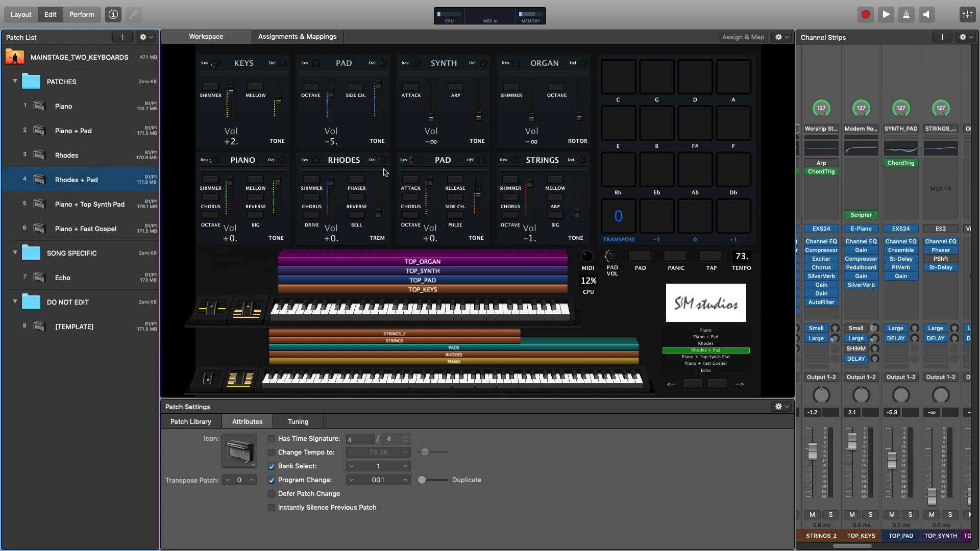
# In the Rhodes + Pad patch, set the PIANO saved volume to -∞ and the RHODES saved volume to about -5 dB
pyautogui.click(230, 185)
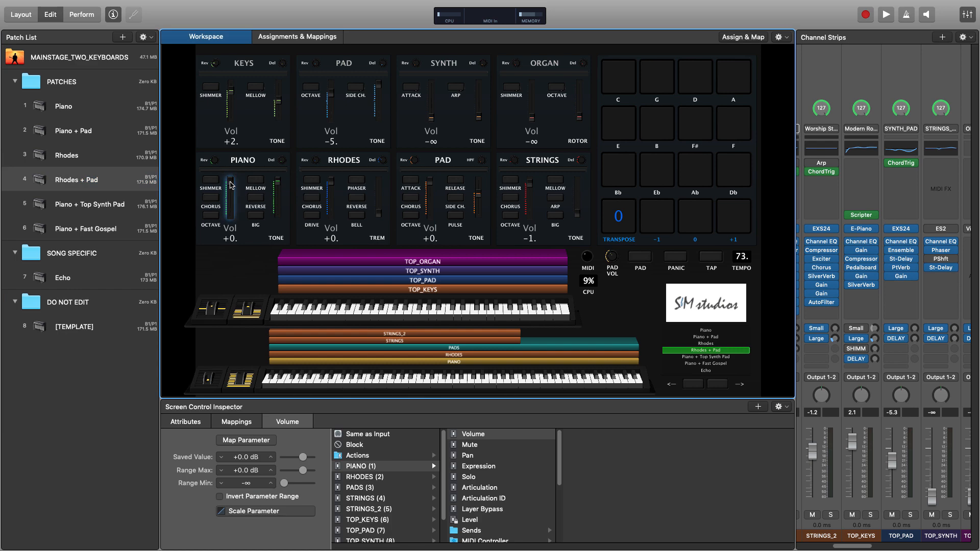
pyautogui.moveTo(252, 457); pyautogui.dragTo(234, 462)
pyautogui.click(335, 188)
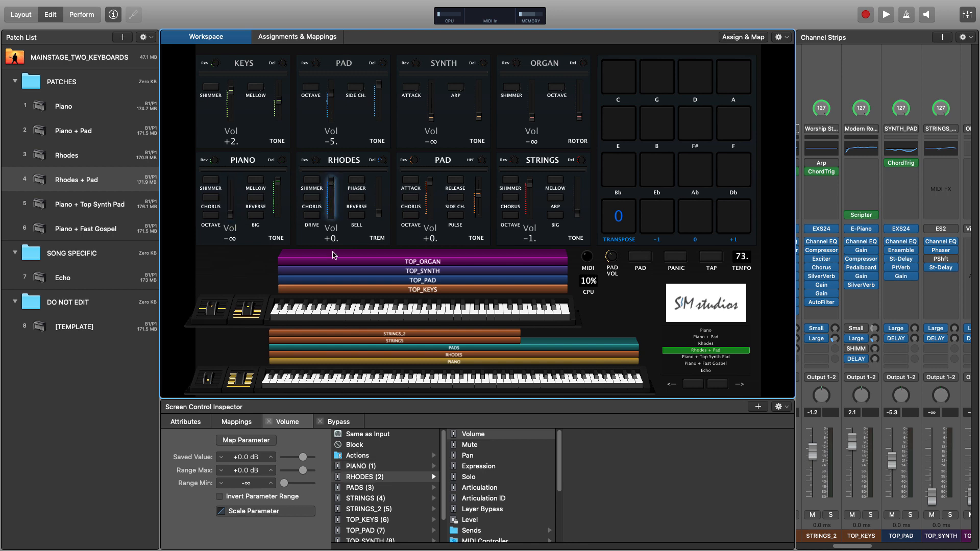
pyautogui.moveTo(302, 457); pyautogui.dragTo(289, 461)
# Set the lower PAD saved volume to -24.9 dB and the STRINGS saved volume to -∞
pyautogui.click(430, 199)
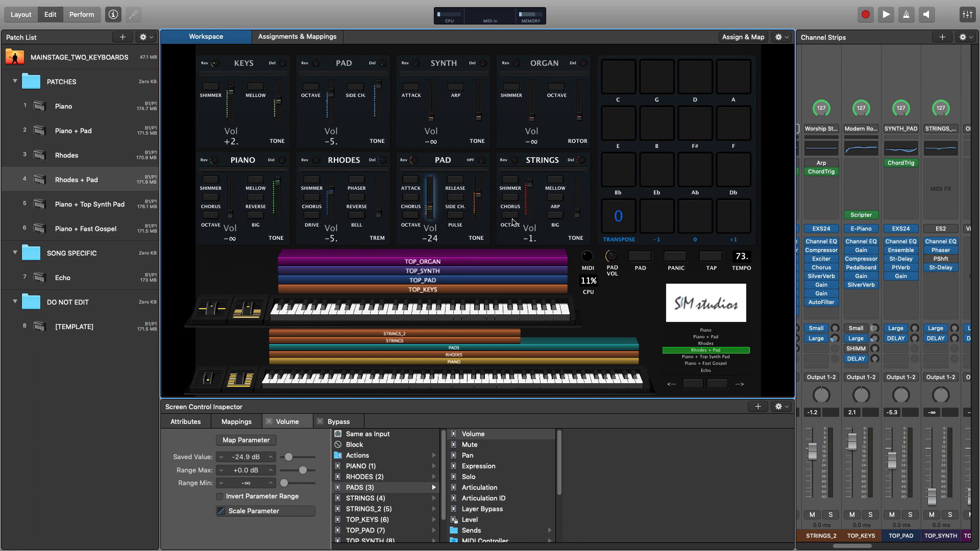
pyautogui.click(530, 197)
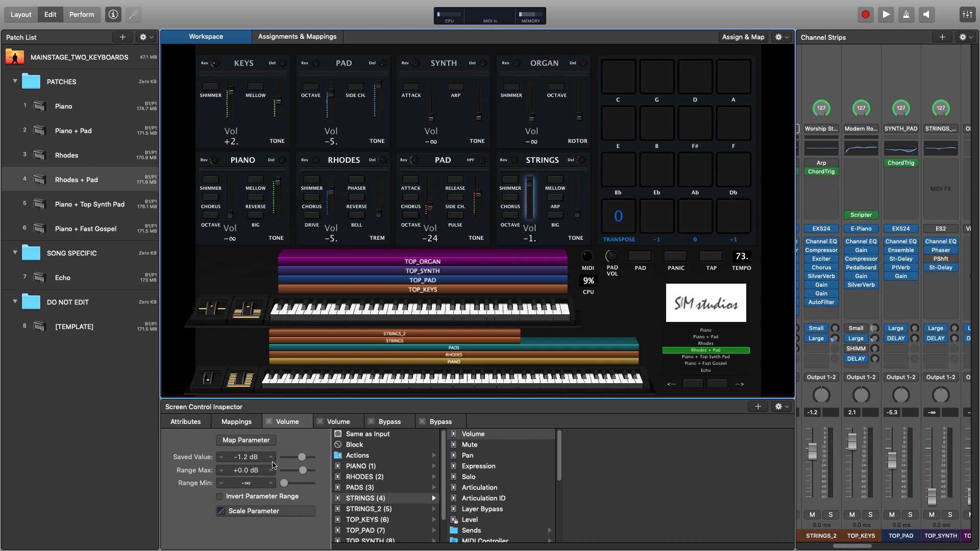
pyautogui.moveTo(302, 457); pyautogui.dragTo(281, 458)
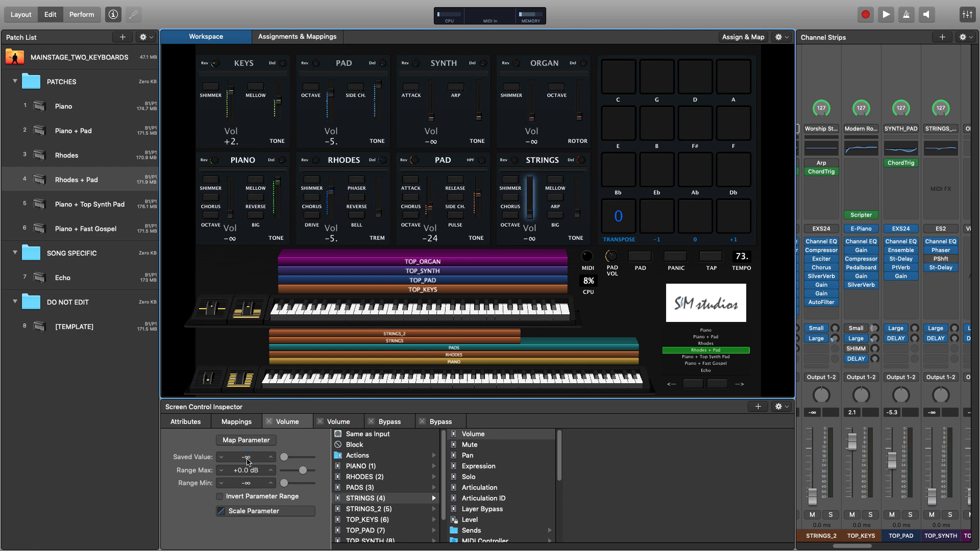
# Switch the PIANO section's SHIMMER button on, review its Bus 10, Mute Bus 10 and Bus 1 mappings, and switch it off
pyautogui.click(205, 181)
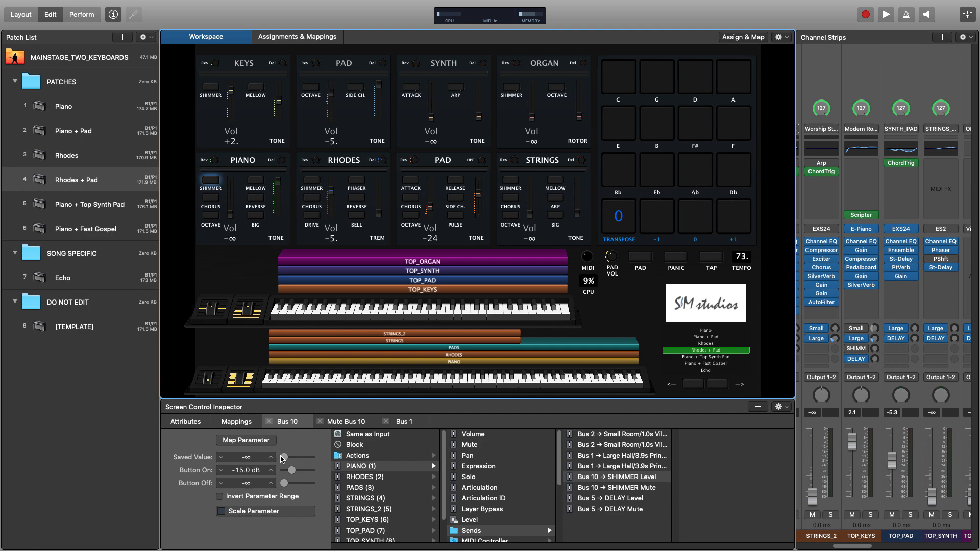
pyautogui.click(211, 181)
pyautogui.click(231, 185)
pyautogui.click(215, 187)
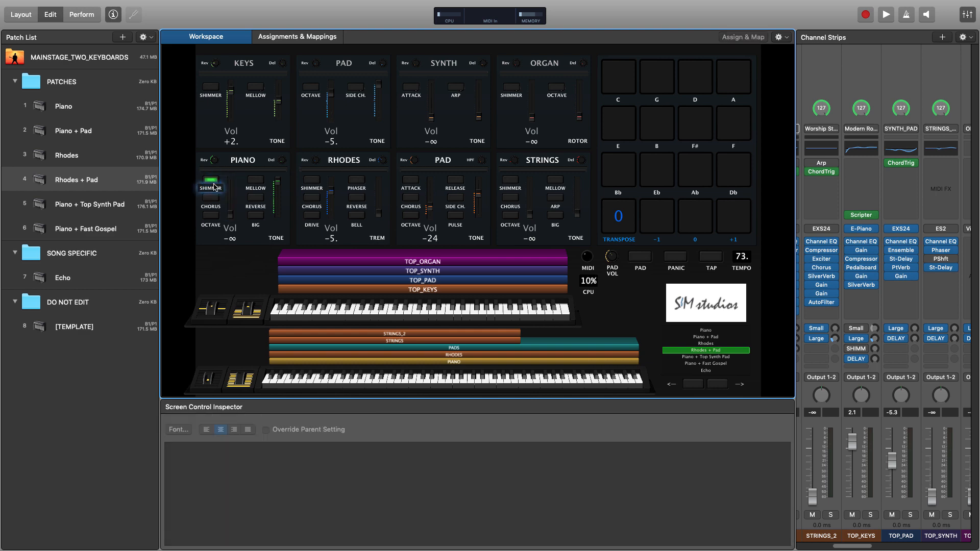
pyautogui.click(213, 184)
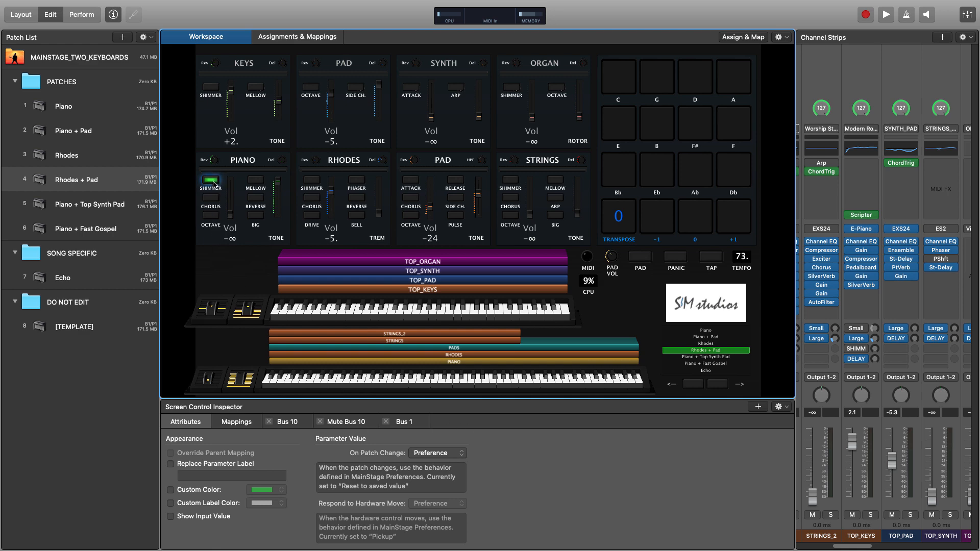
pyautogui.click(293, 428)
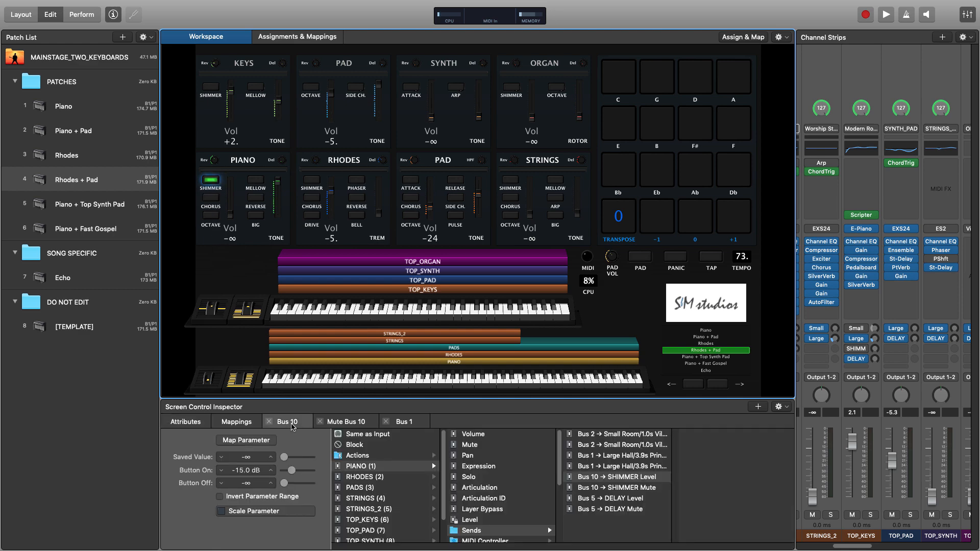
pyautogui.click(347, 423)
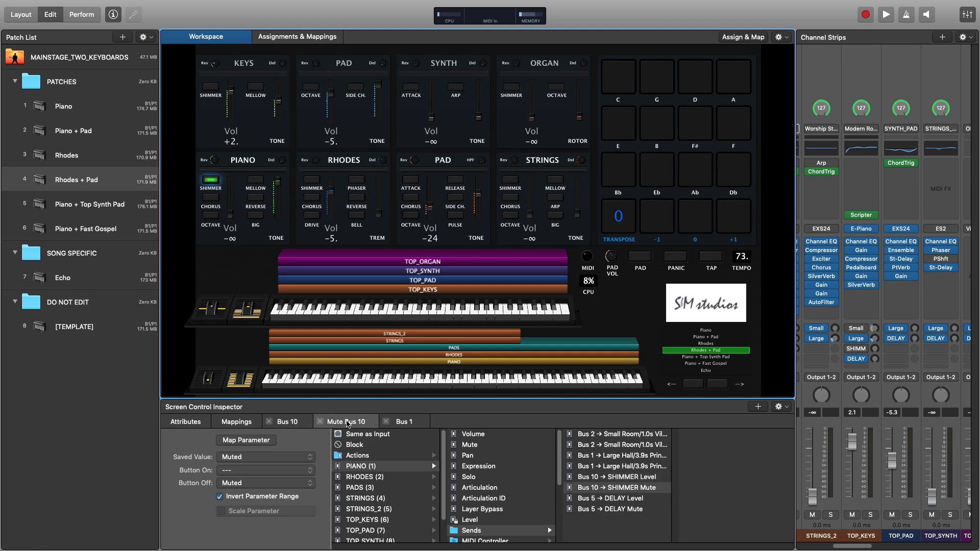
pyautogui.click(408, 422)
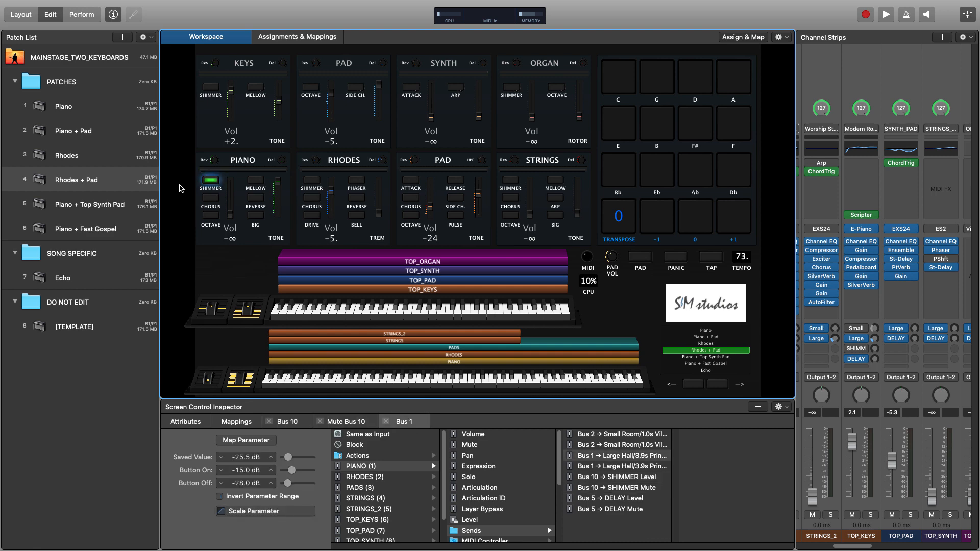
pyautogui.click(211, 181)
# Inspect the Bypass and Gain mappings of the PIANO section's CHORUS button
pyautogui.click(212, 200)
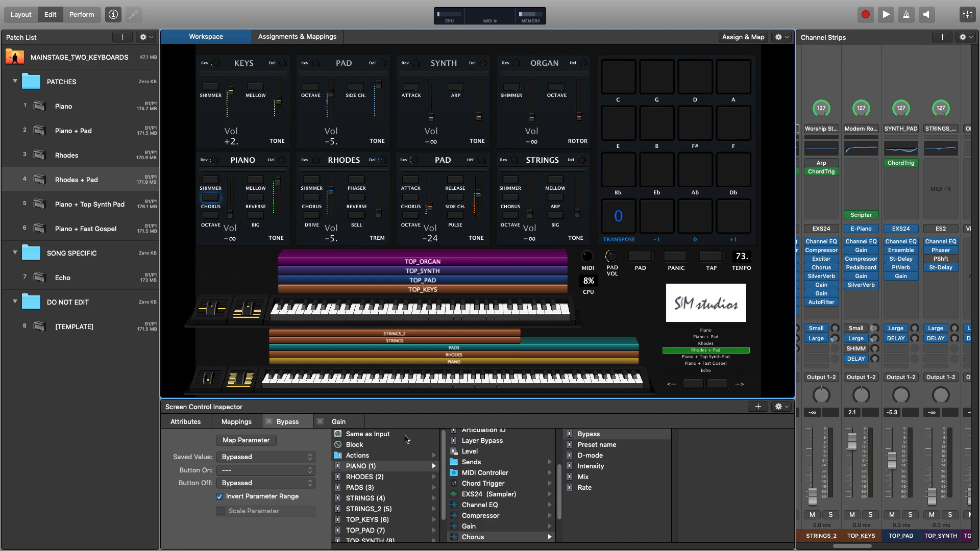
pyautogui.click(340, 427)
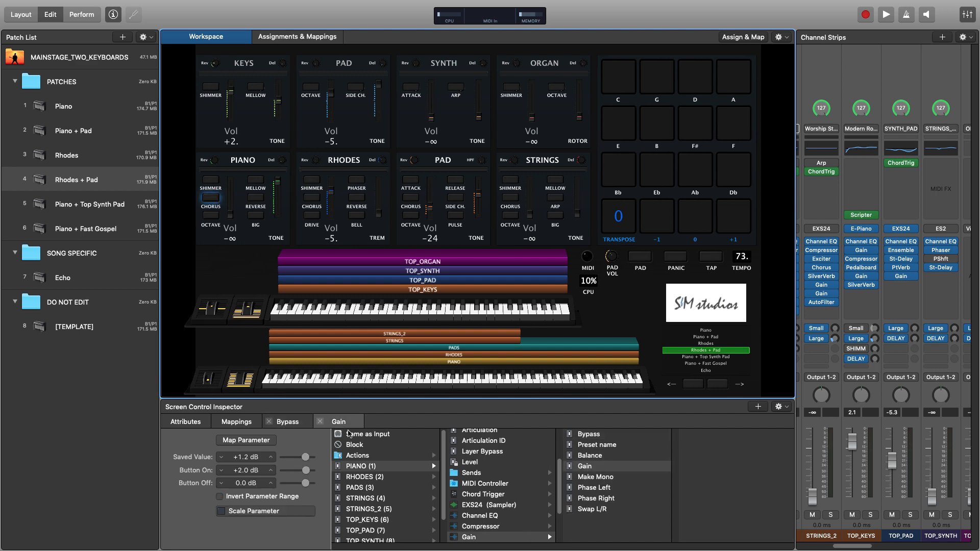